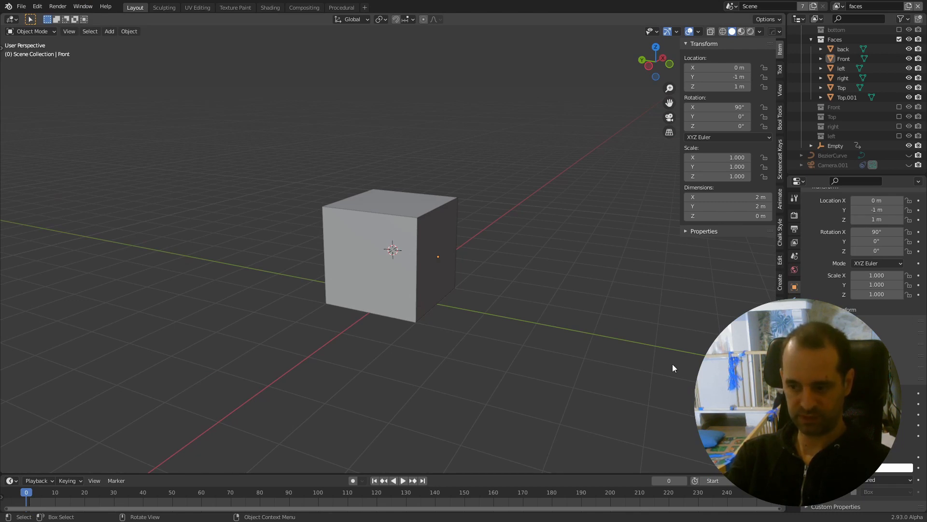
scroll(845, 386, up, 3)
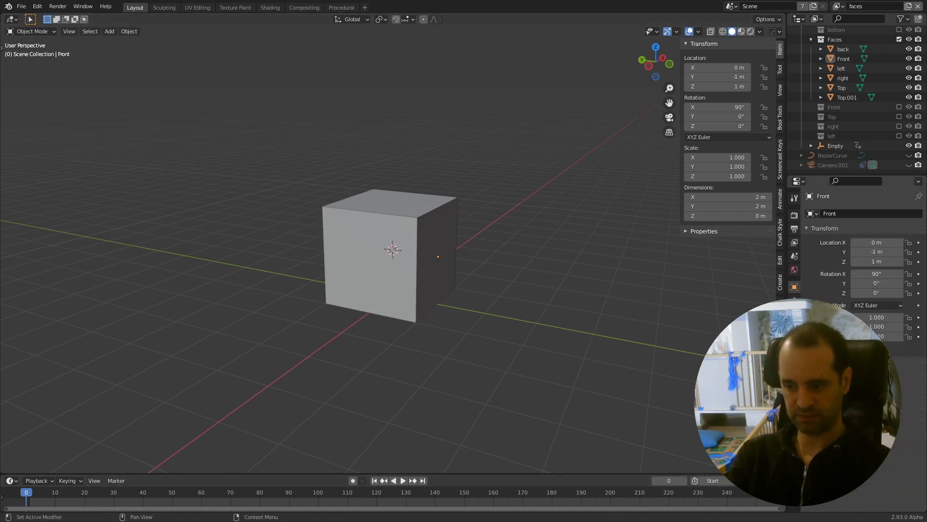
click(805, 228)
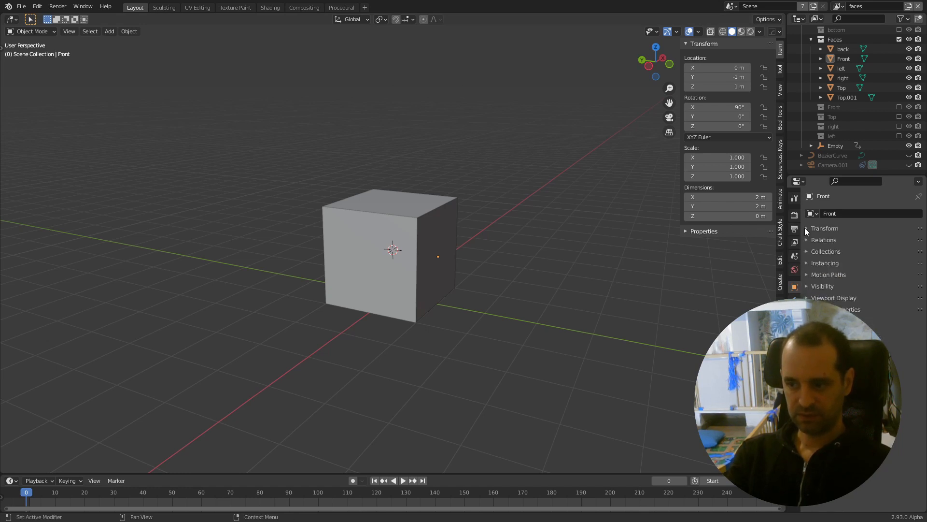
click(805, 228)
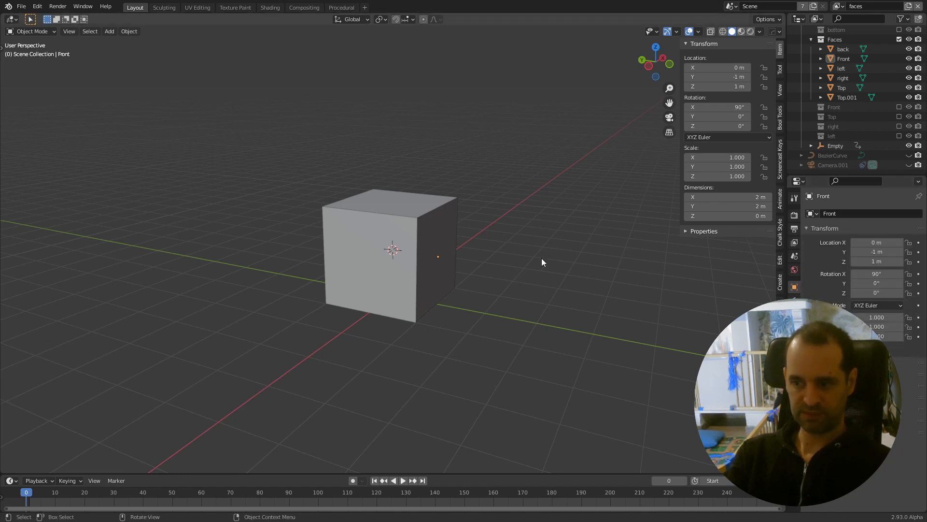
middle_drag(542, 261, 556, 317)
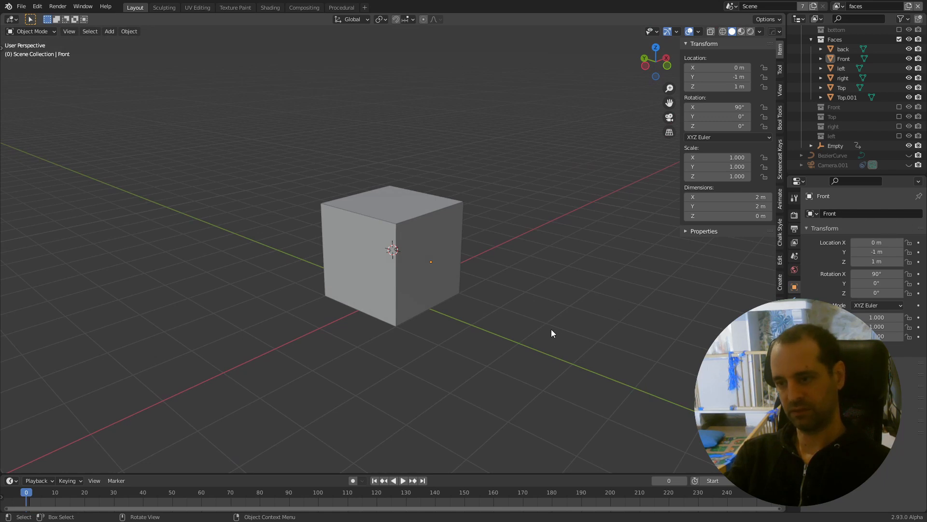
middle_drag(502, 344, 465, 338)
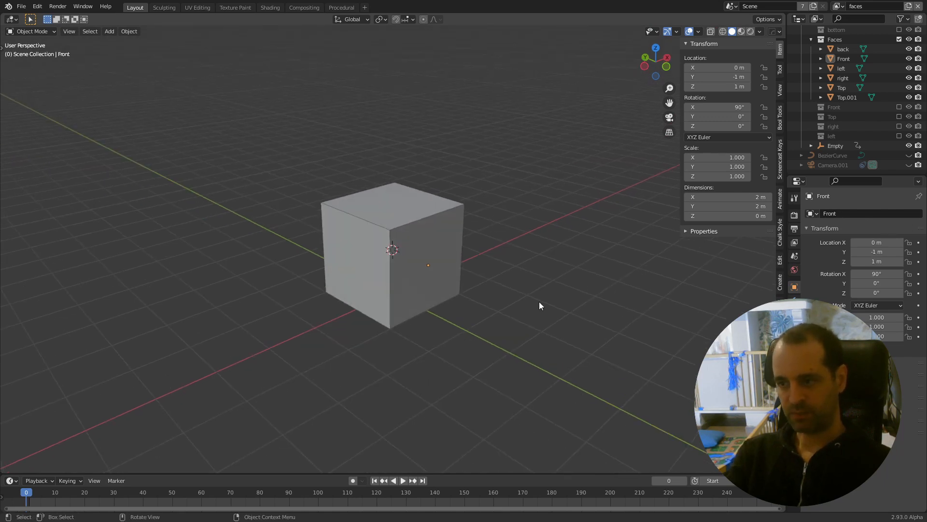
Collapse the Faces collection and examine the cube from several angles
click(811, 39)
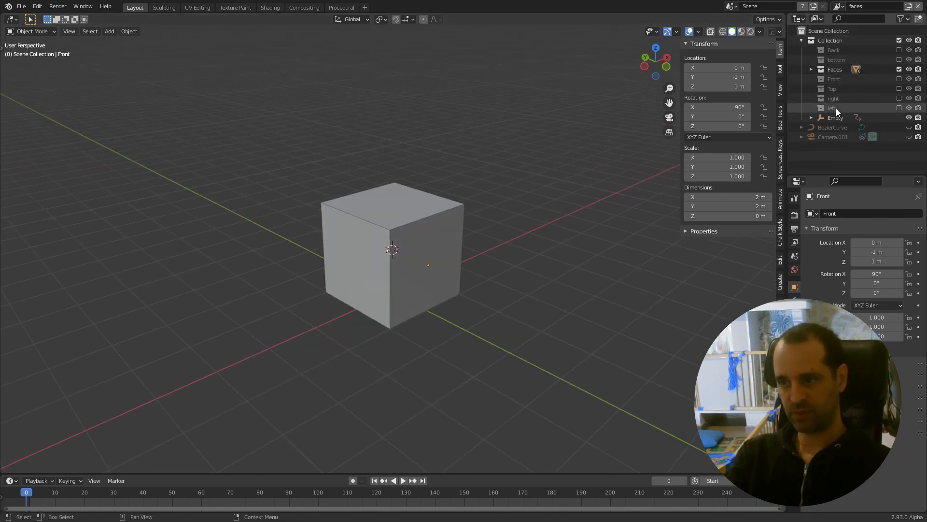
middle_drag(543, 362, 513, 369)
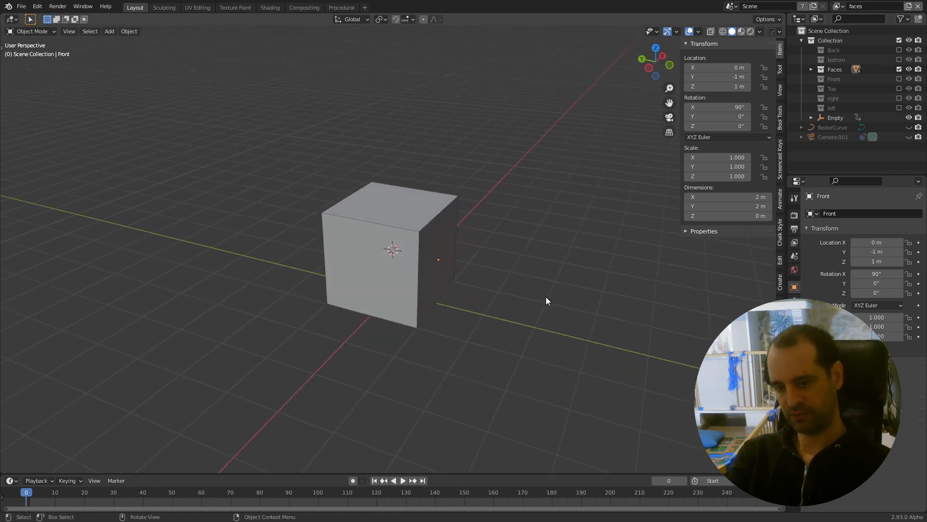
middle_drag(546, 300, 570, 270)
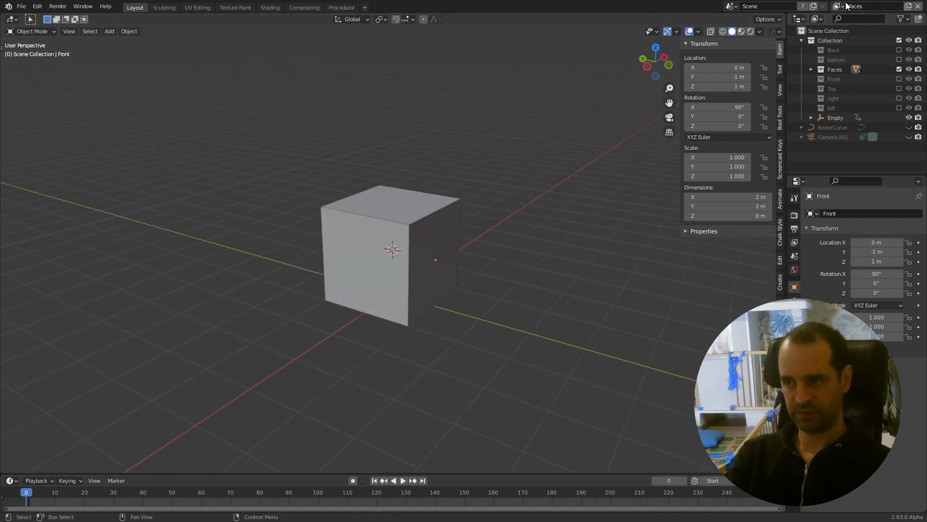
middle_drag(555, 218, 536, 236)
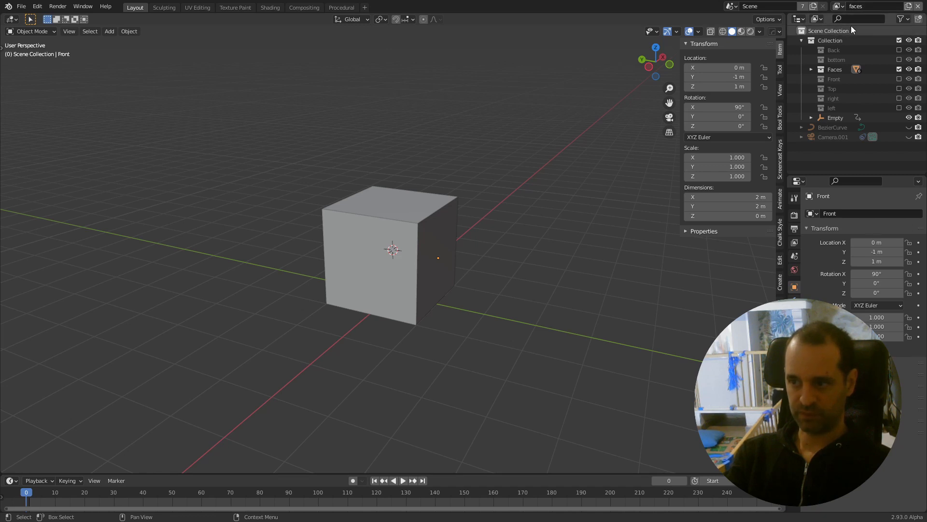
middle_drag(652, 92, 587, 161)
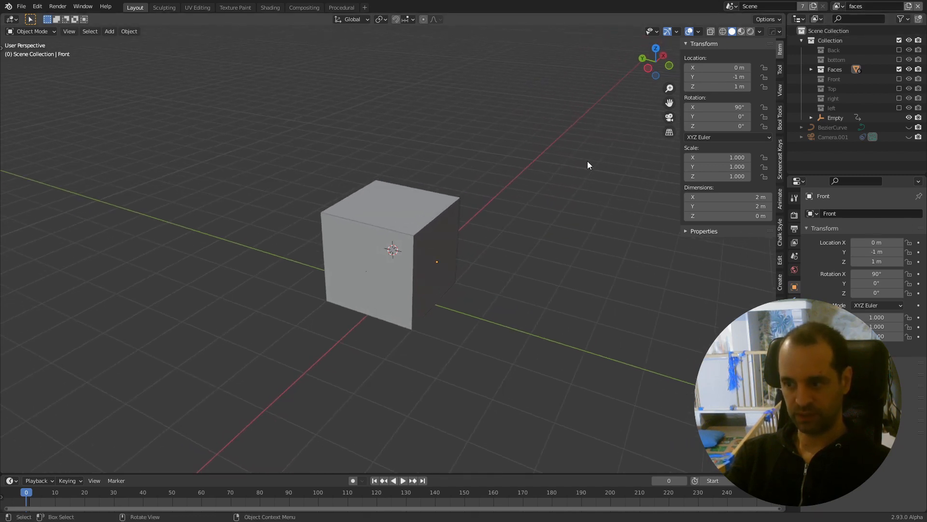
Check the view layer's pass settings, and return to the scene's render settings
click(795, 242)
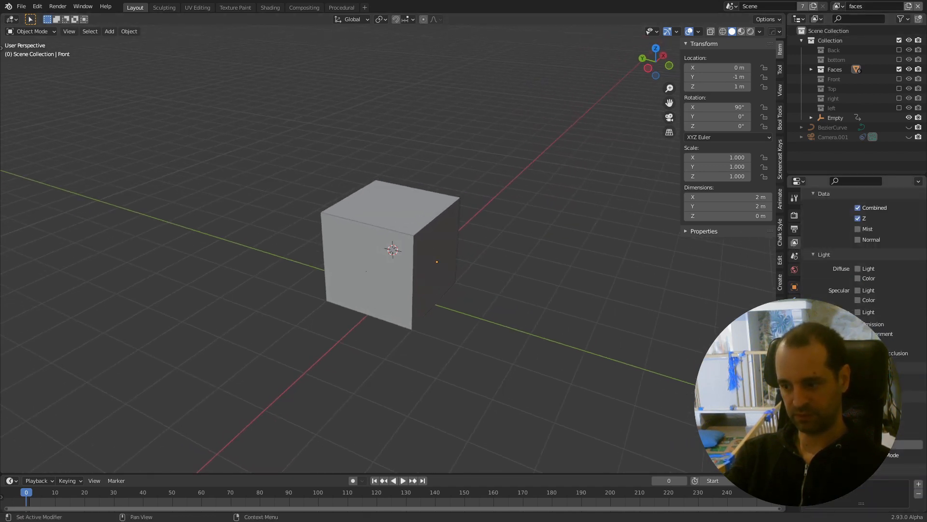
click(794, 215)
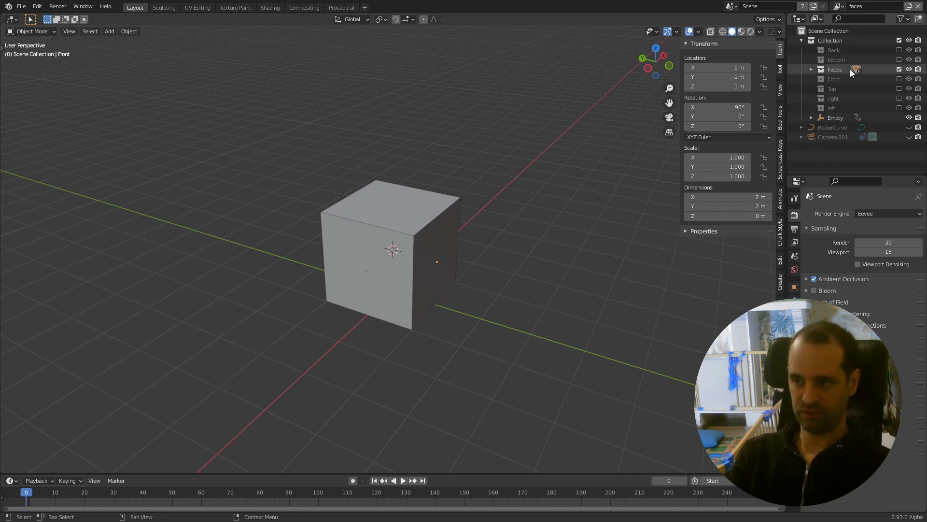
Examine which plane objects make up the Faces collection, and collapse it again
click(833, 71)
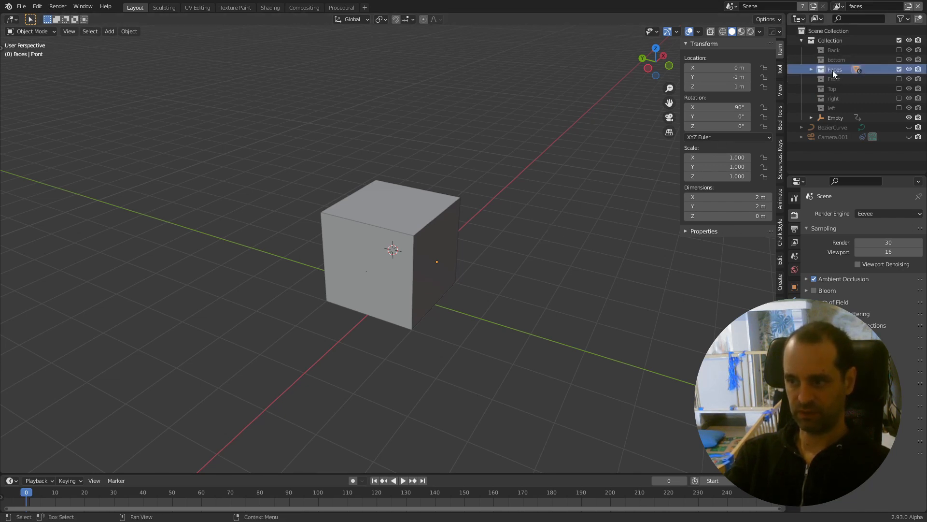
click(811, 70)
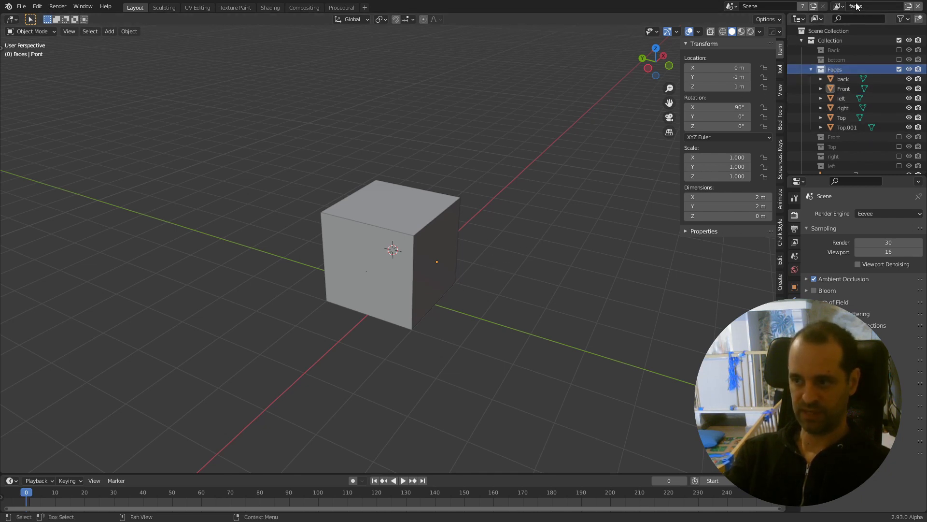
middle_drag(578, 256, 569, 228)
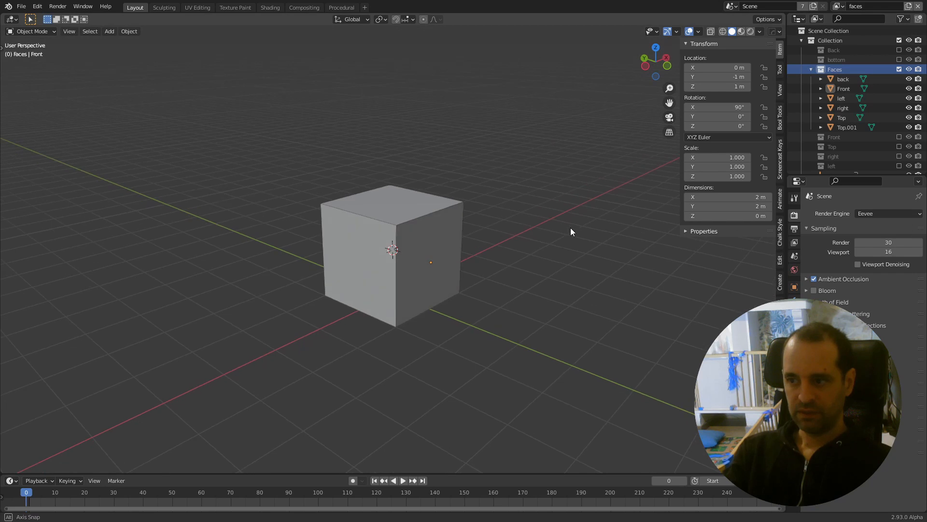
click(811, 70)
Highlight the Back, bottom, Front, Top, right and left collections together, and clear the selection
click(836, 108)
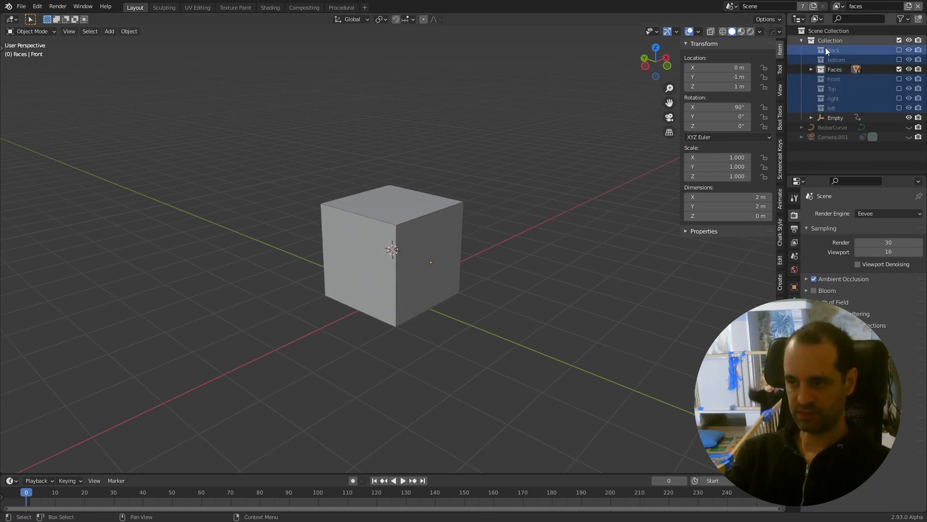
right_click(823, 106)
mouse_move(744, 245)
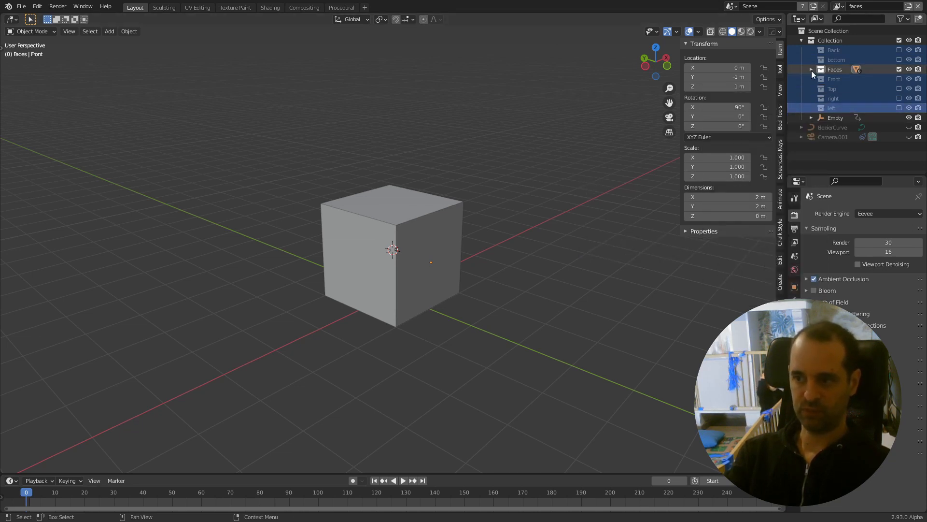
click(853, 146)
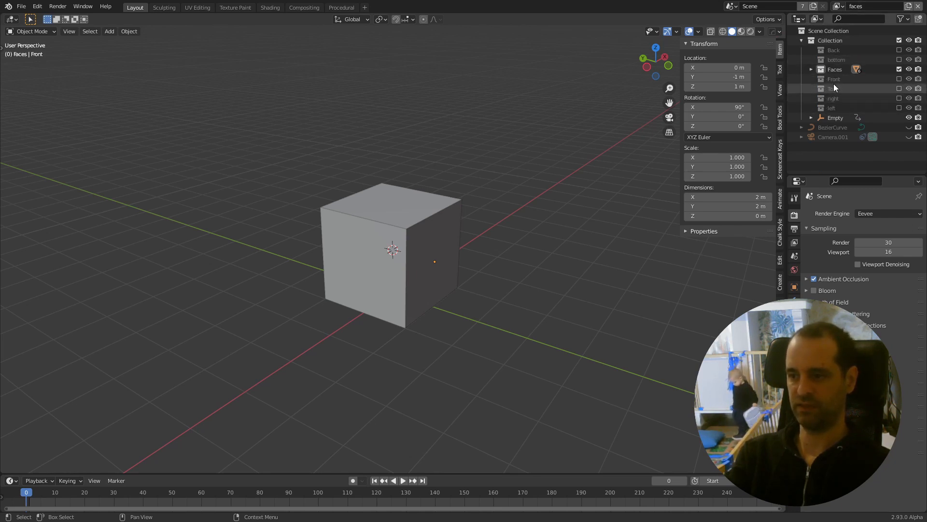
Switch to the front view layer and examine the snowman scene inside the cube
middle_drag(586, 239, 575, 242)
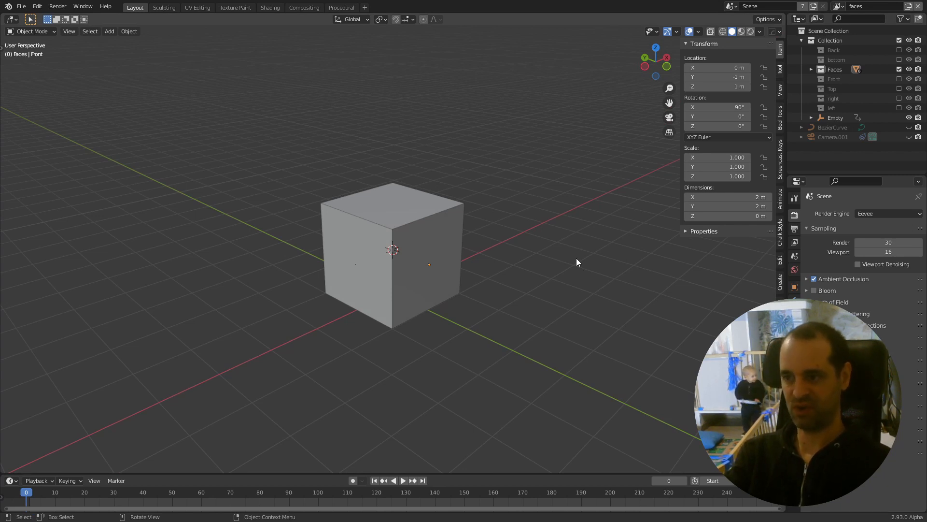
middle_drag(569, 302, 628, 251)
click(841, 51)
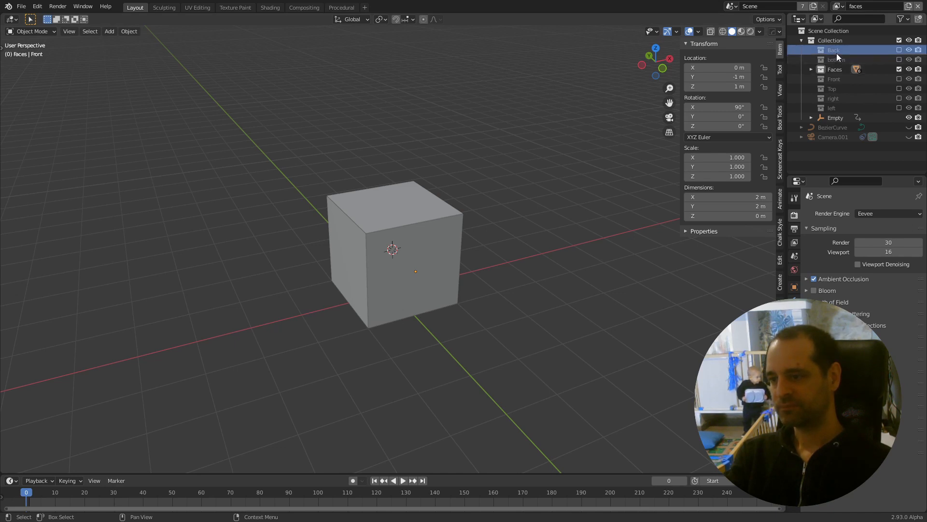
click(838, 6)
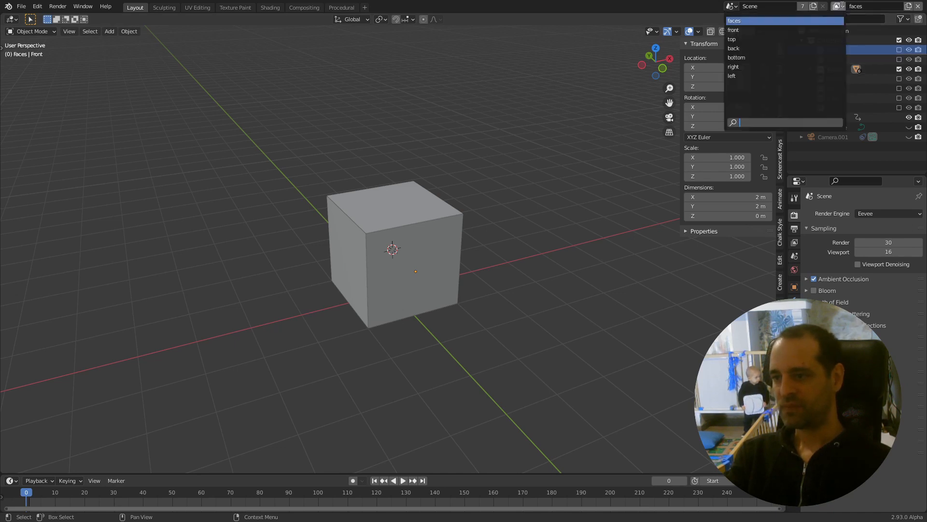
click(741, 30)
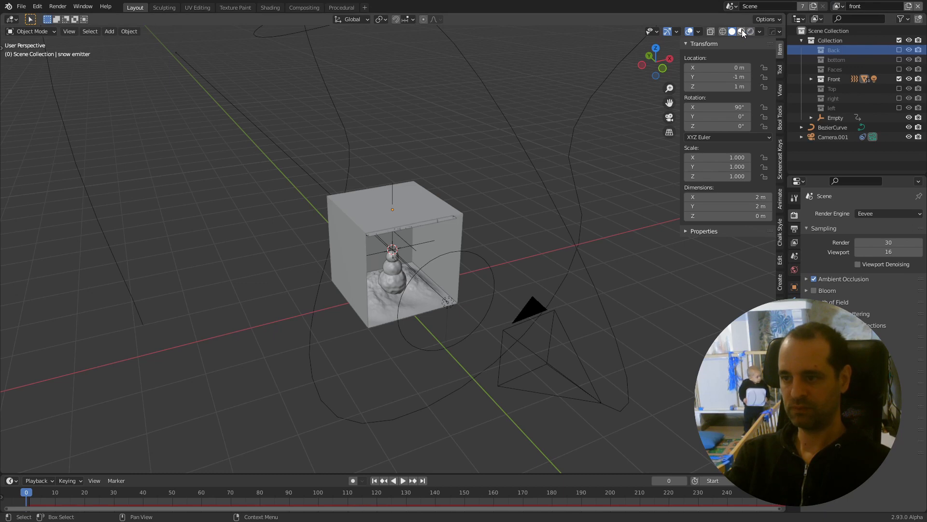
middle_drag(541, 276, 370, 277)
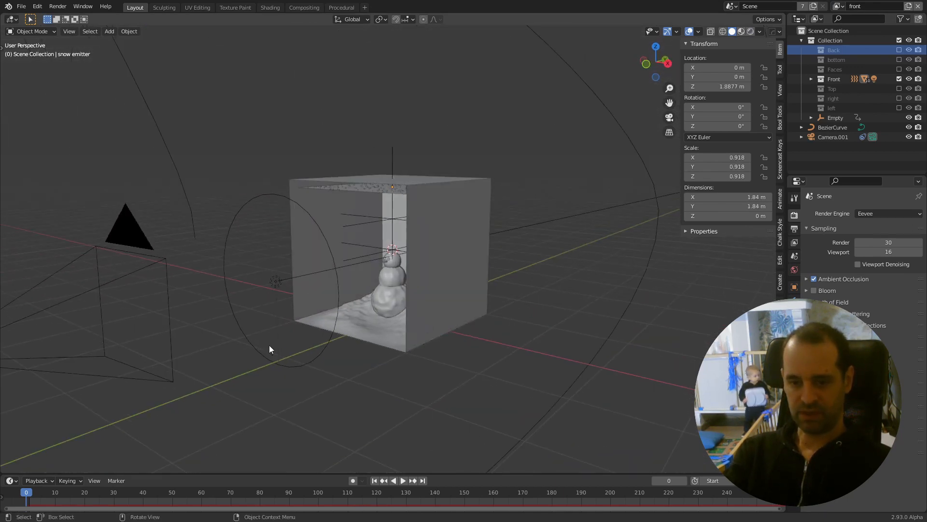
middle_drag(390, 309, 428, 256)
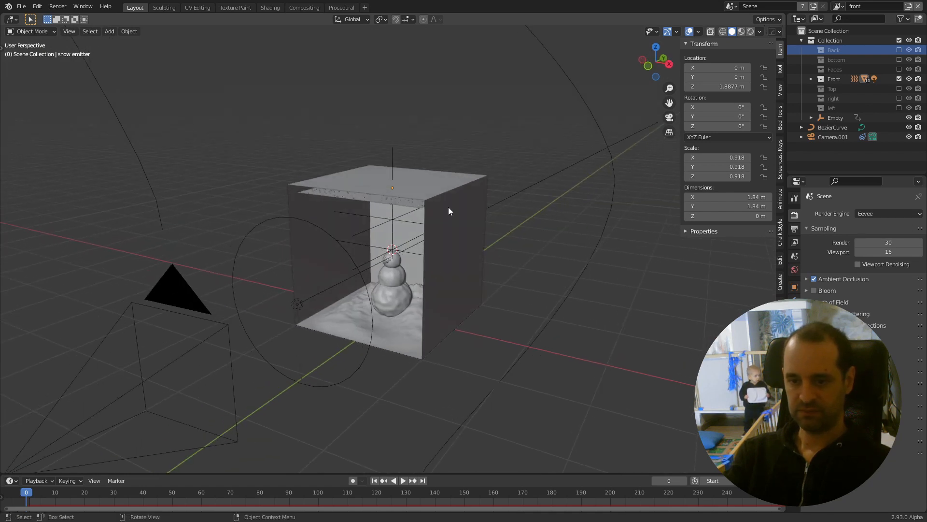
Review the objects contained in the Front collection, and collapse its list again
click(812, 78)
scroll(846, 106, down, 2)
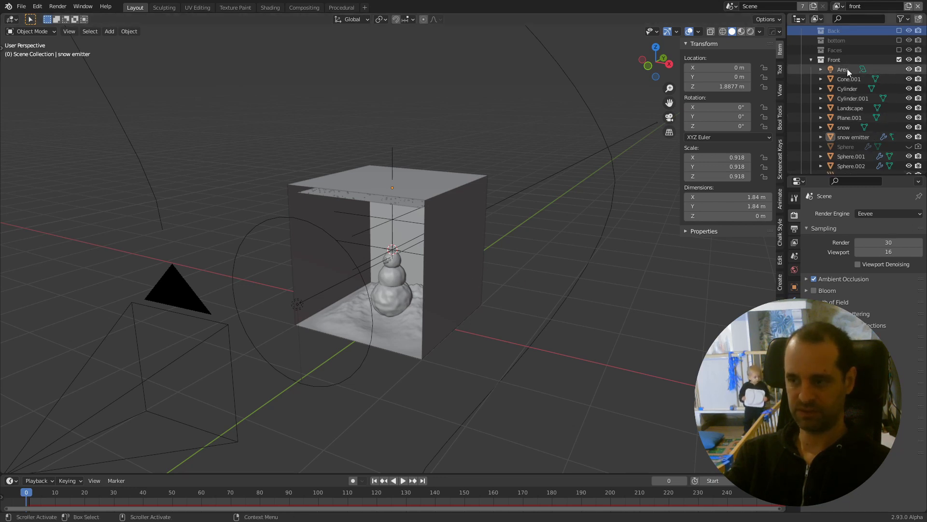
scroll(841, 96, down, 4)
scroll(839, 107, up, 6)
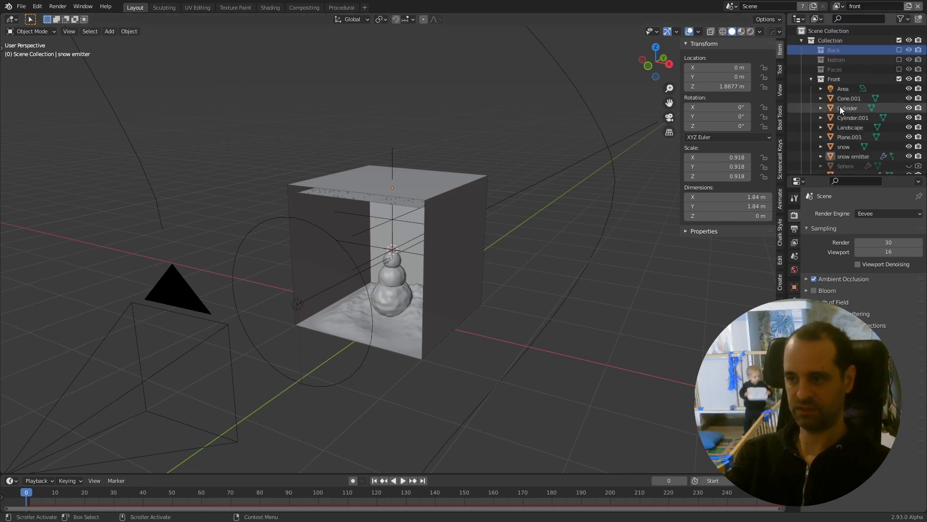
click(811, 79)
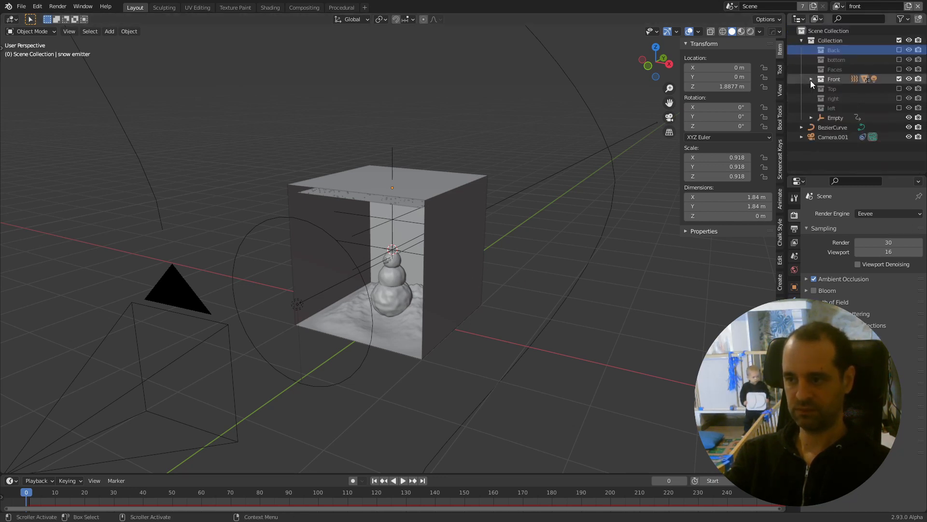
Switch the active view layer back to faces
click(839, 7)
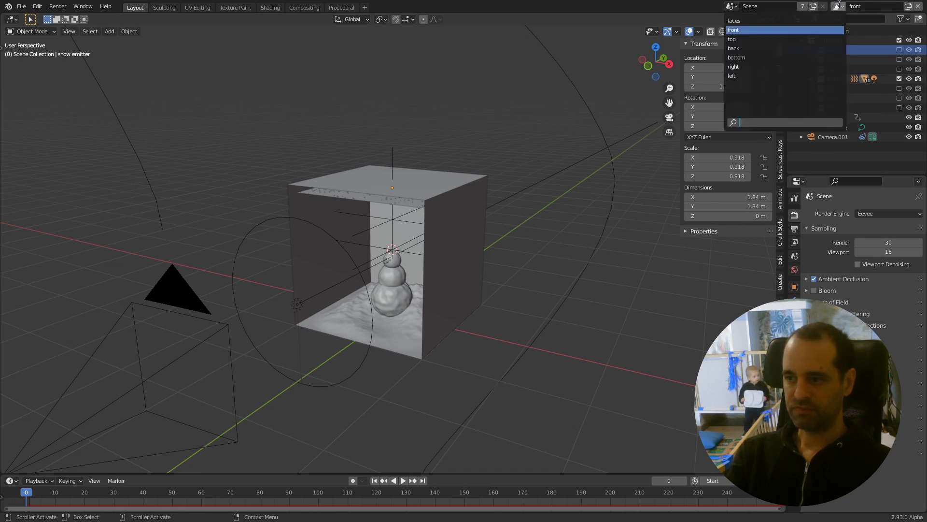
click(756, 24)
middle_drag(534, 202, 497, 218)
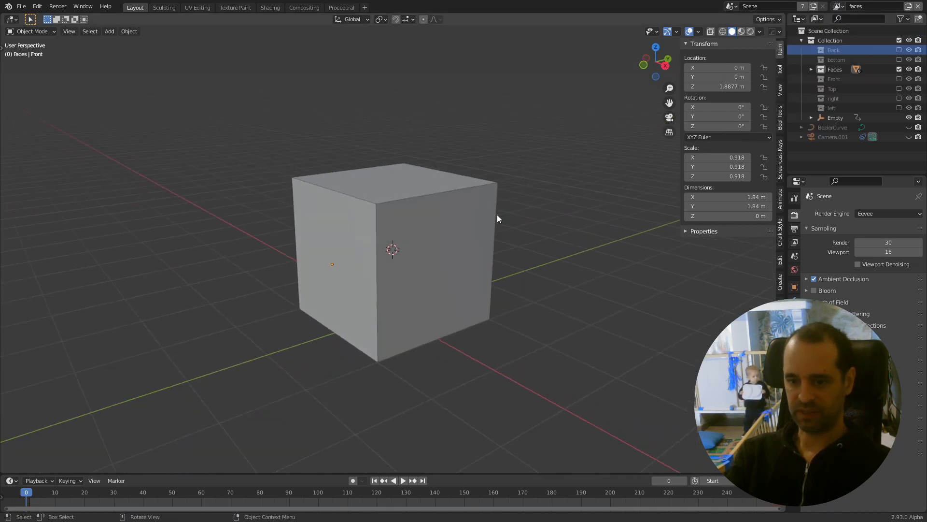
Select the cube's side, top and back planes one at a time to show they are separate objects
click(438, 254)
click(364, 246)
click(384, 190)
middle_drag(354, 227, 407, 245)
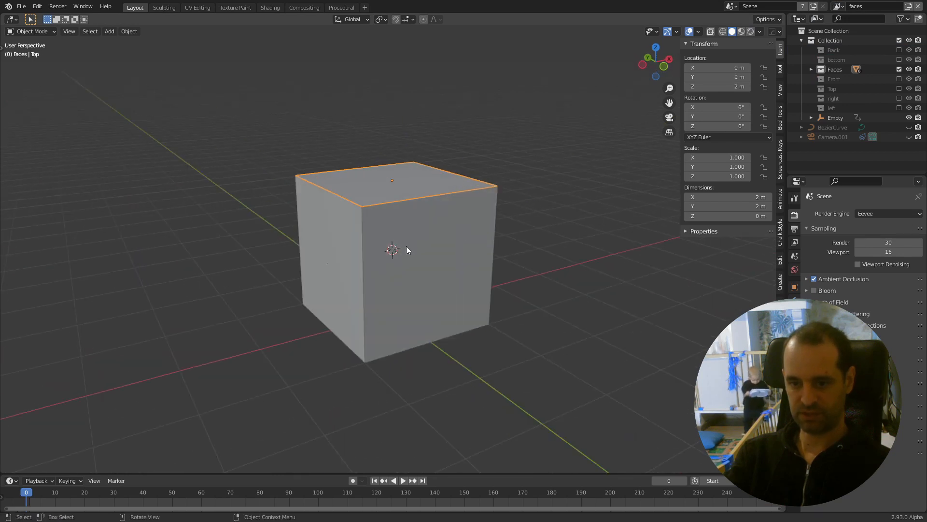
click(332, 252)
middle_drag(332, 252, 375, 265)
click(343, 263)
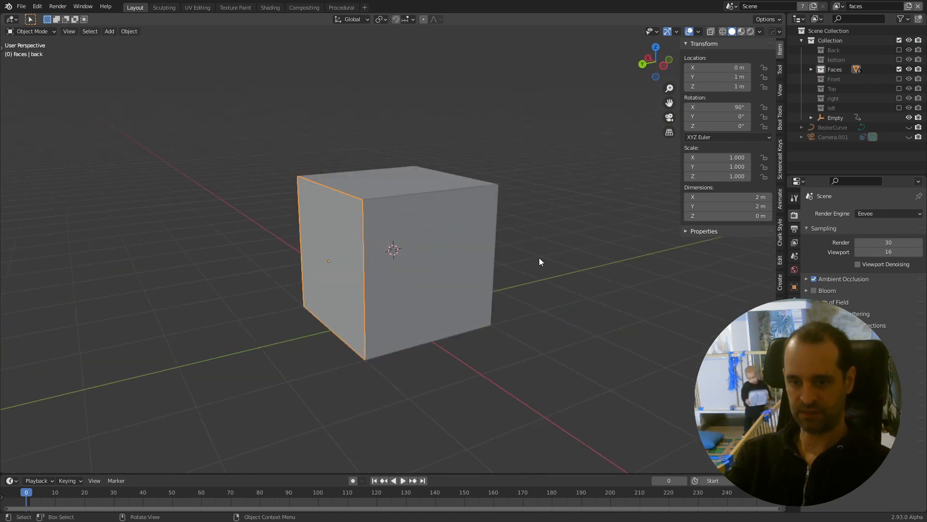
Select the cube's front, bottom and top planes individually, ending with the Front plane selected
middle_drag(539, 262, 455, 265)
click(441, 309)
middle_drag(441, 309, 444, 286)
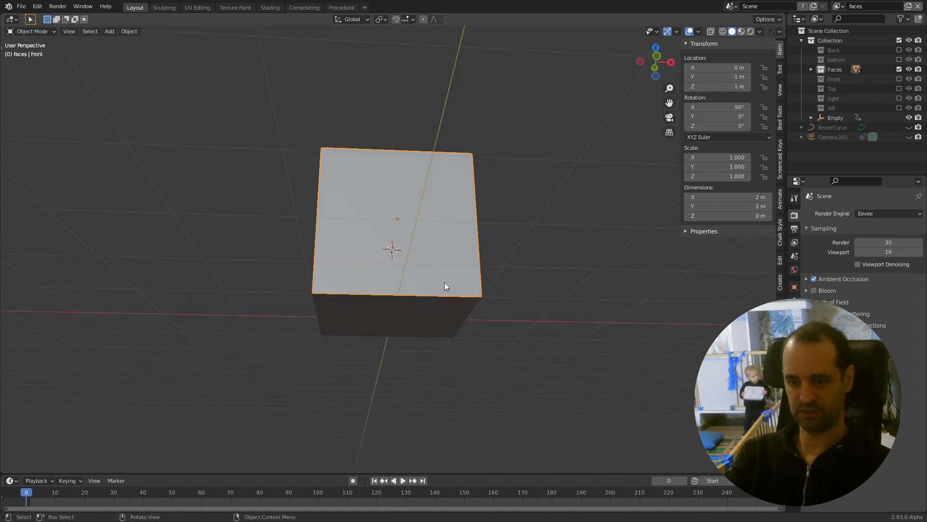
click(397, 316)
middle_drag(592, 296, 466, 302)
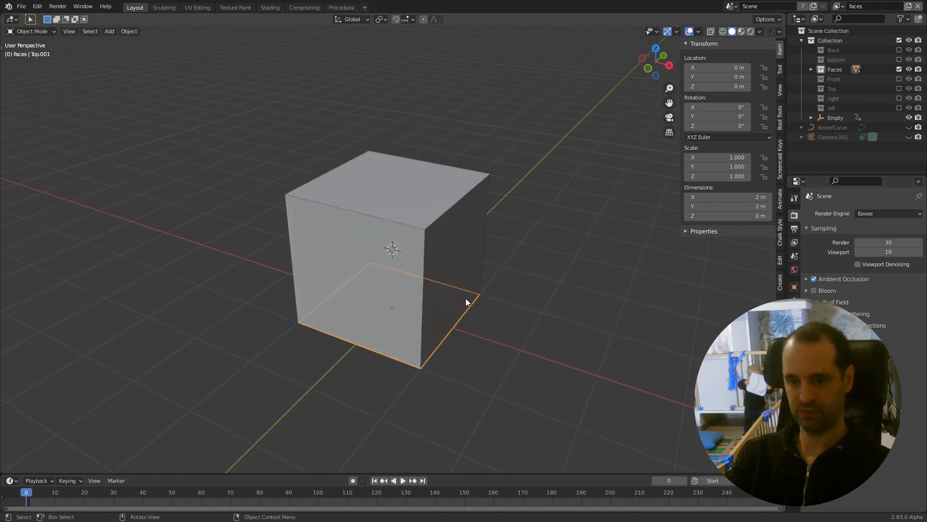
click(410, 206)
click(375, 289)
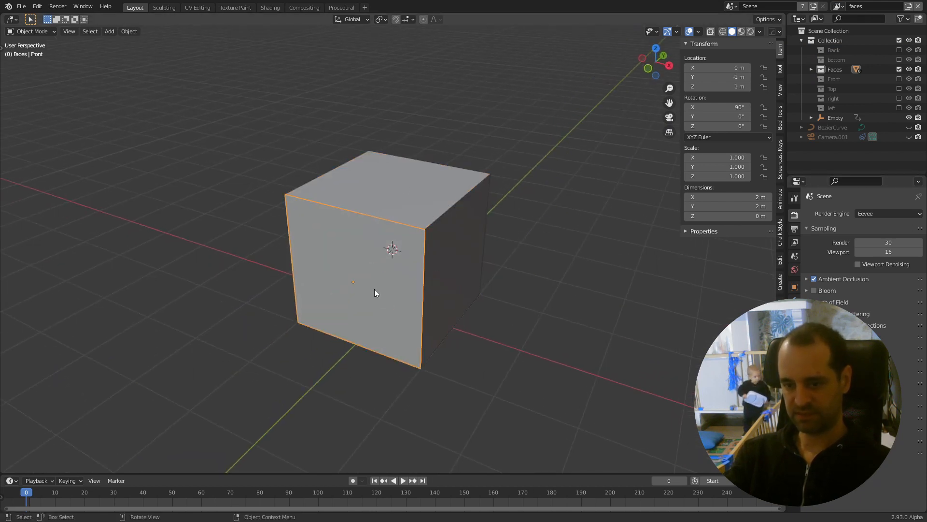
middle_drag(359, 281, 366, 246)
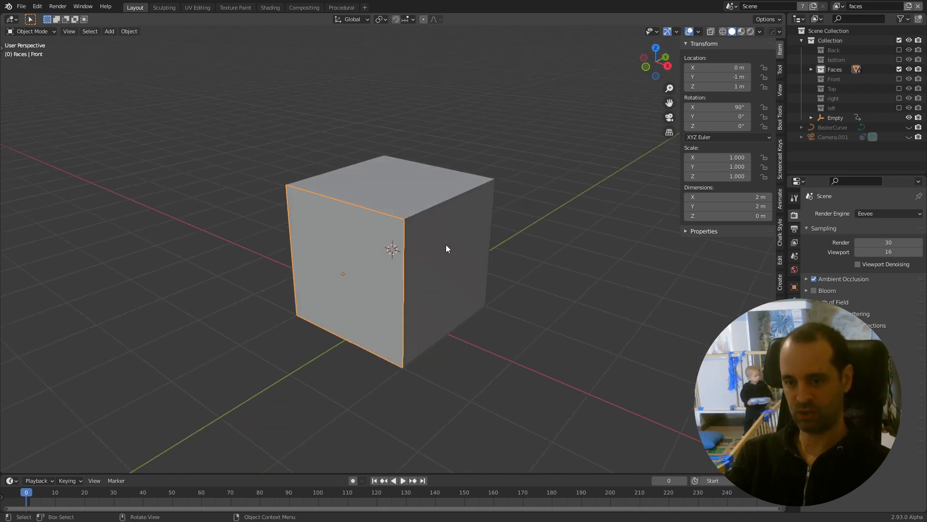
Expand the Faces collection to list the separate plane objects that make up the cube
middle_drag(448, 238, 375, 273)
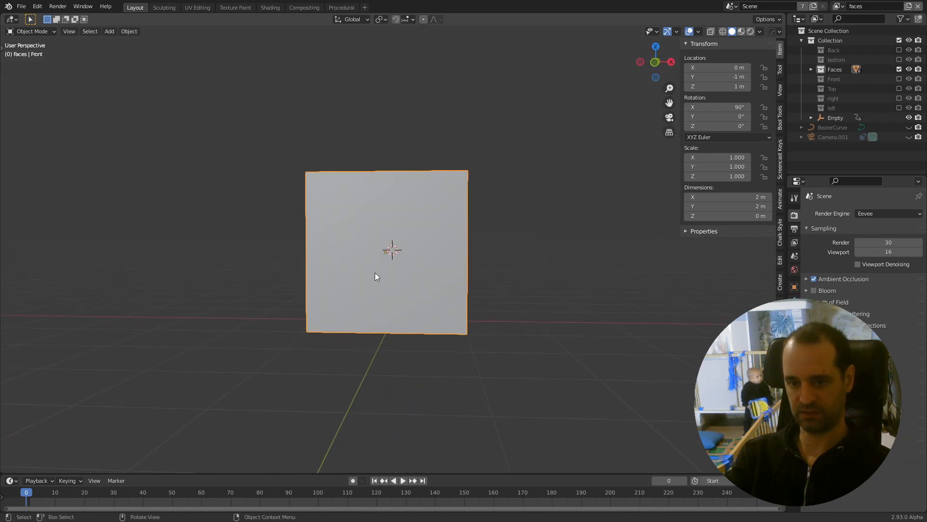
middle_drag(486, 271, 655, 169)
click(811, 69)
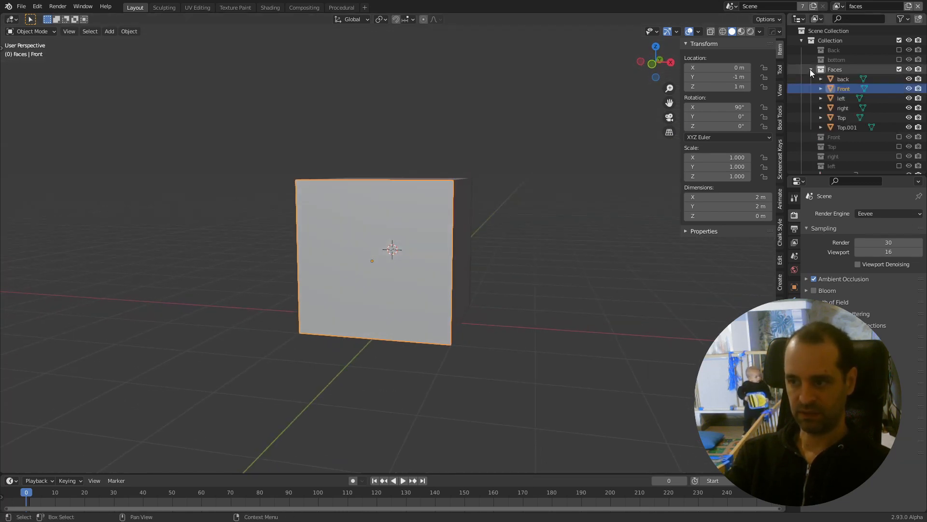
Switch the active view layer to front and examine its open-fronted snowman box from several sides
click(838, 6)
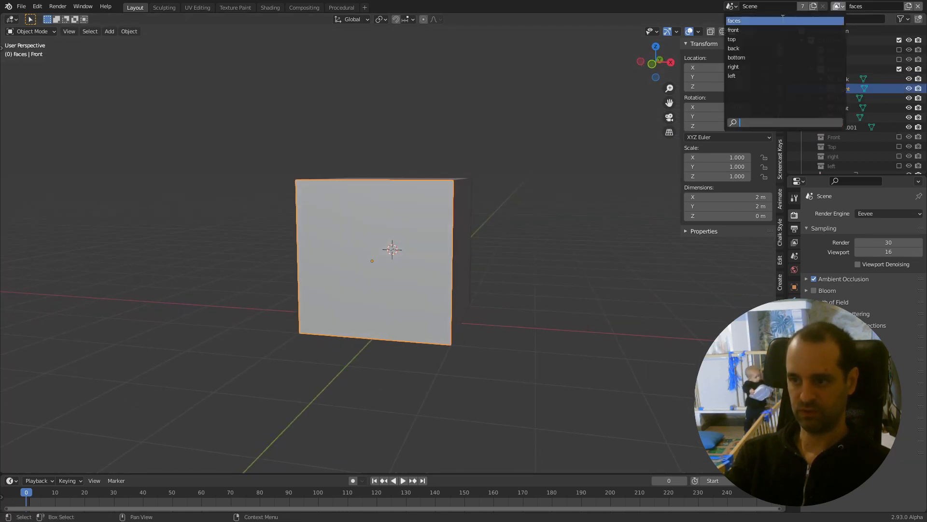
click(758, 29)
middle_drag(369, 221, 403, 203)
middle_drag(398, 257, 416, 258)
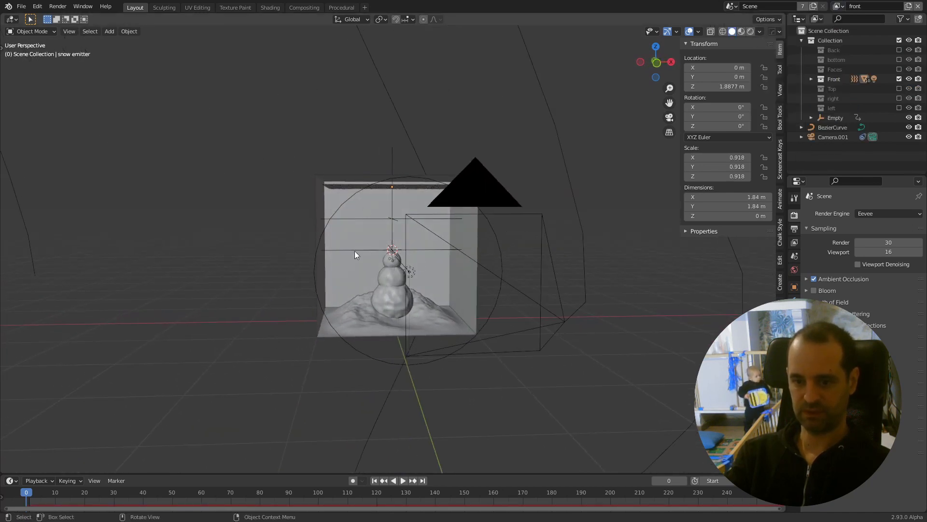
middle_drag(354, 250, 408, 283)
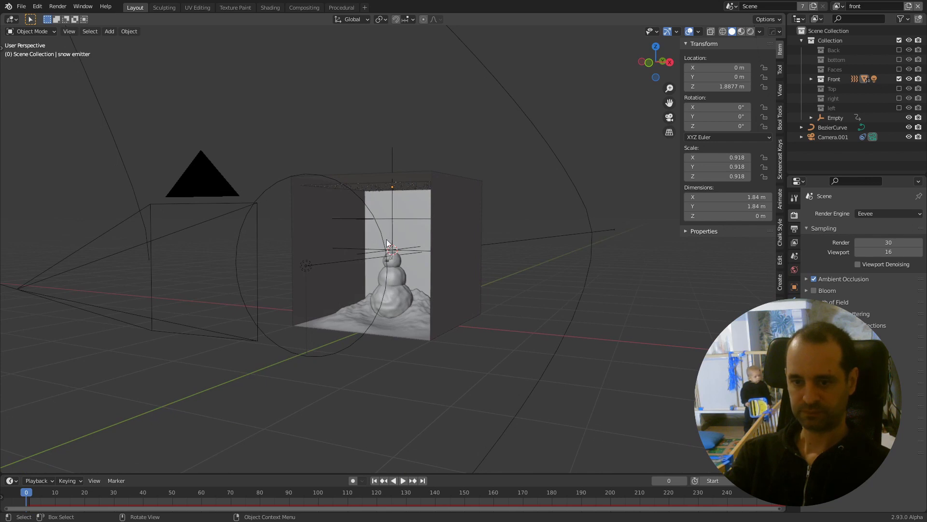
middle_drag(387, 239, 390, 282)
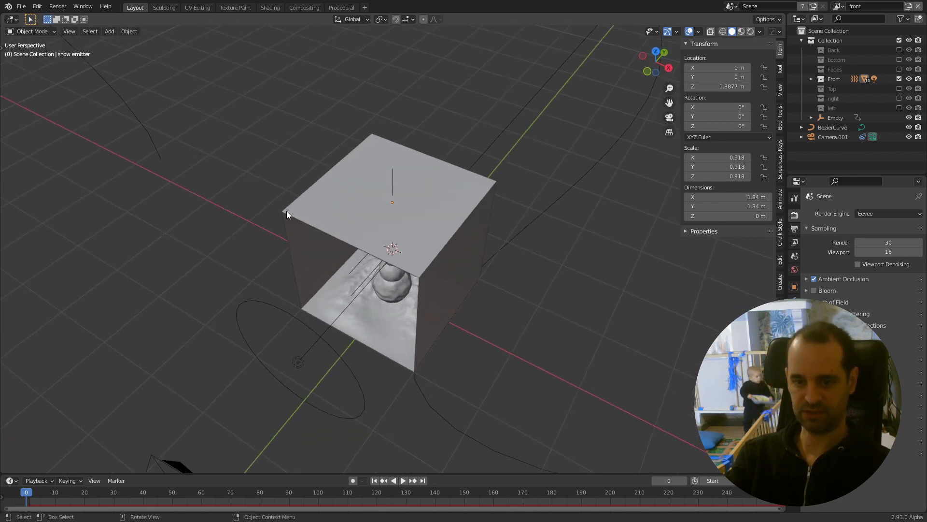
middle_drag(327, 277, 553, 229)
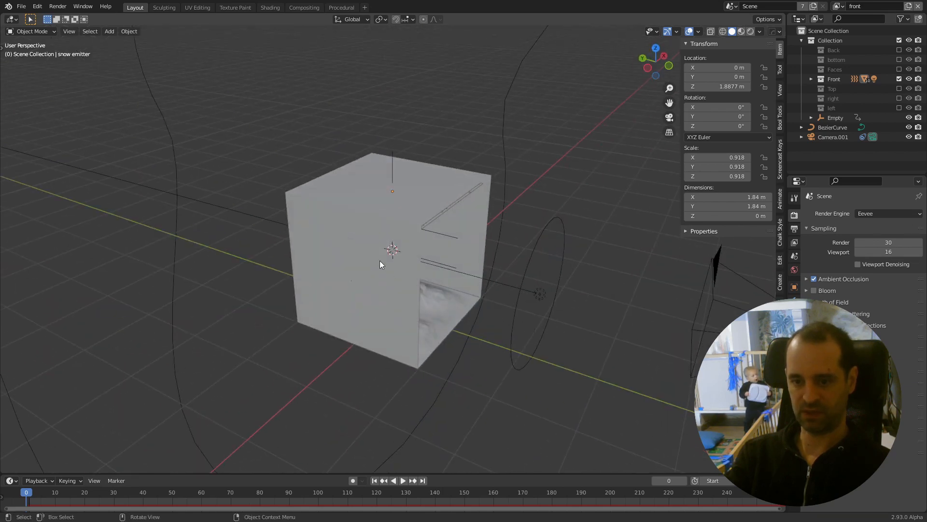
middle_drag(380, 261, 437, 265)
Show the top view layer, examine its open-topped box with the trees, and return to the faces view layer
click(838, 6)
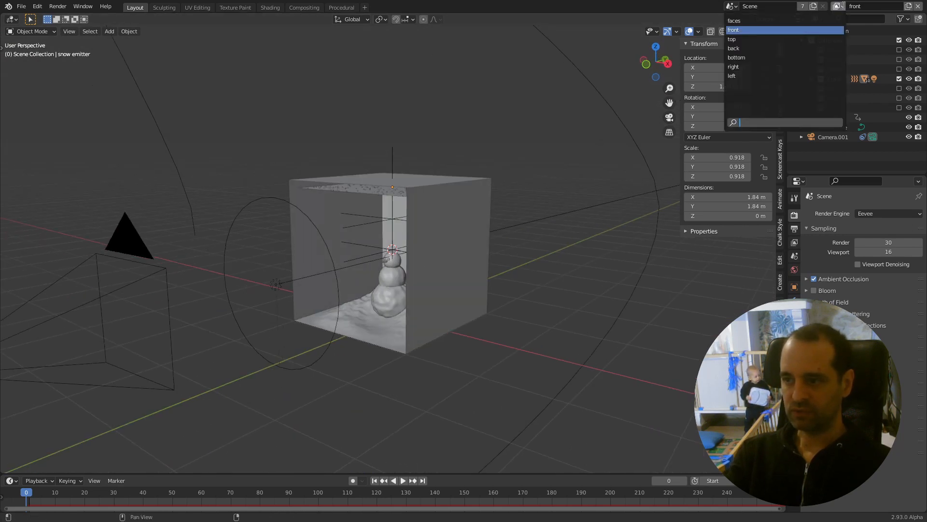
click(732, 39)
middle_drag(661, 96, 534, 252)
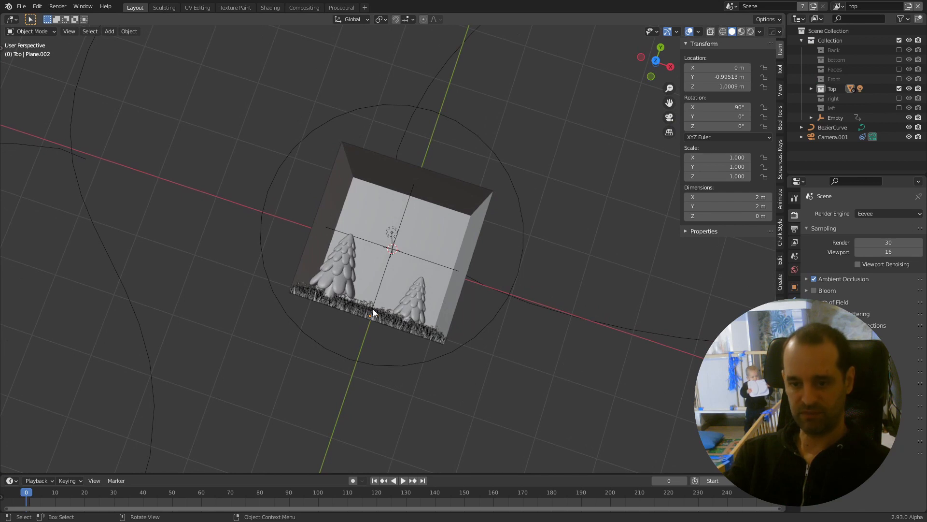
mouse_move(401, 239)
middle_down()
mouse_move(410, 245)
mouse_move(407, 236)
middle_up()
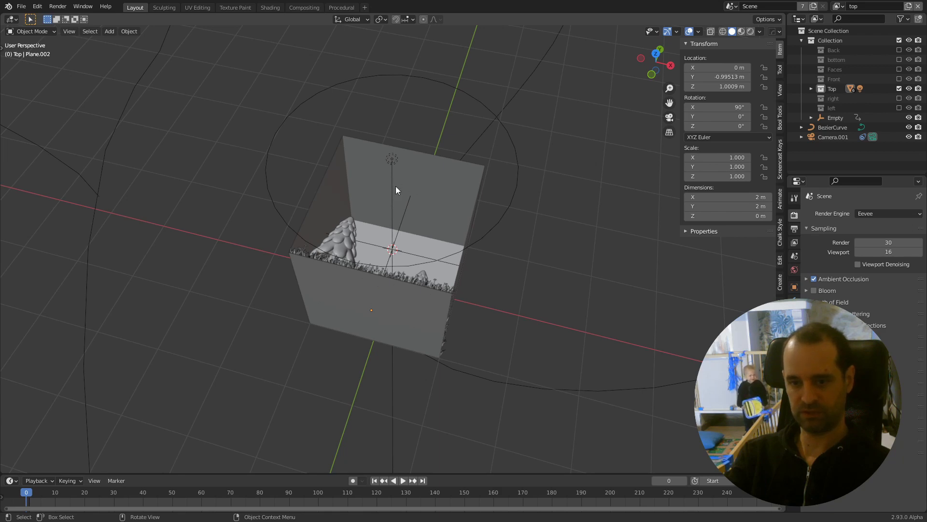
middle_drag(395, 187, 399, 221)
middle_drag(408, 273, 420, 179)
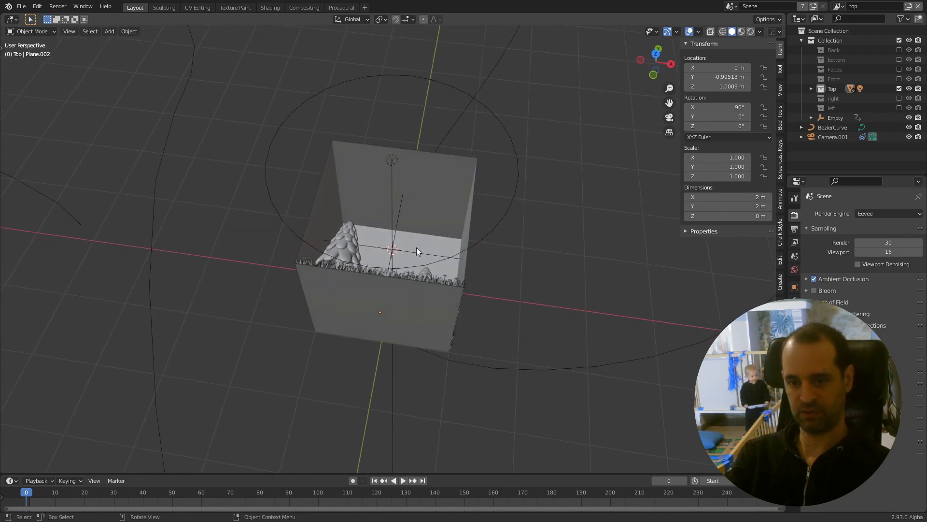
middle_drag(416, 247, 387, 221)
middle_drag(481, 267, 462, 233)
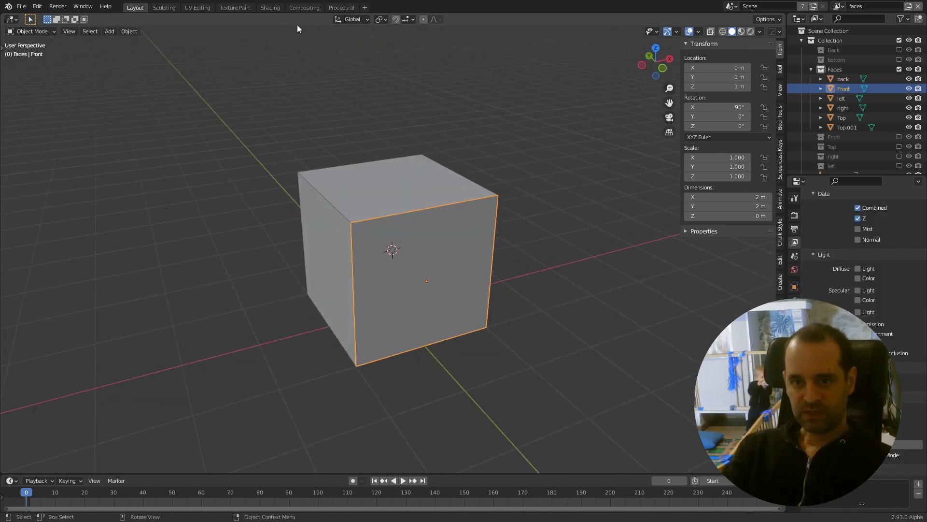
Open the Compositing workspace and examine the faces Render Layers node and how the layers feed the Magic Cube group node
click(311, 8)
middle_drag(266, 194, 339, 197)
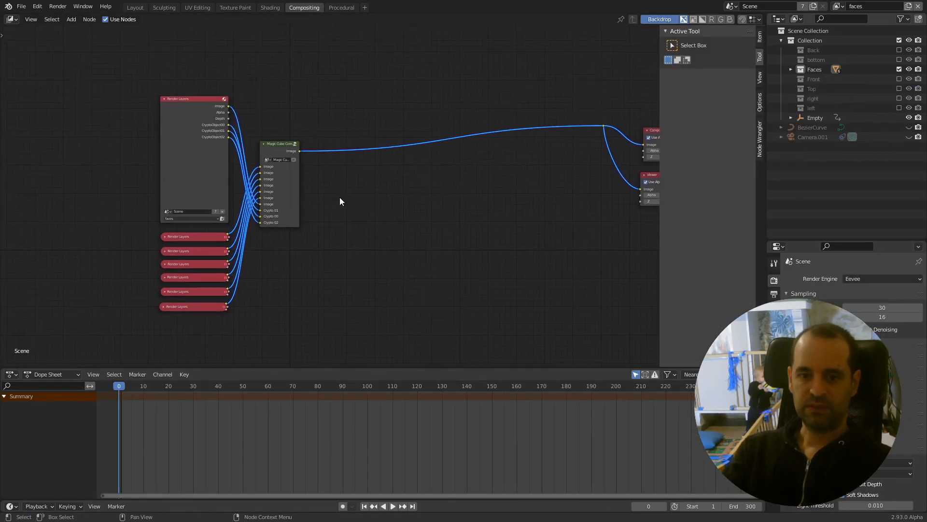
scroll(340, 197, up, 2)
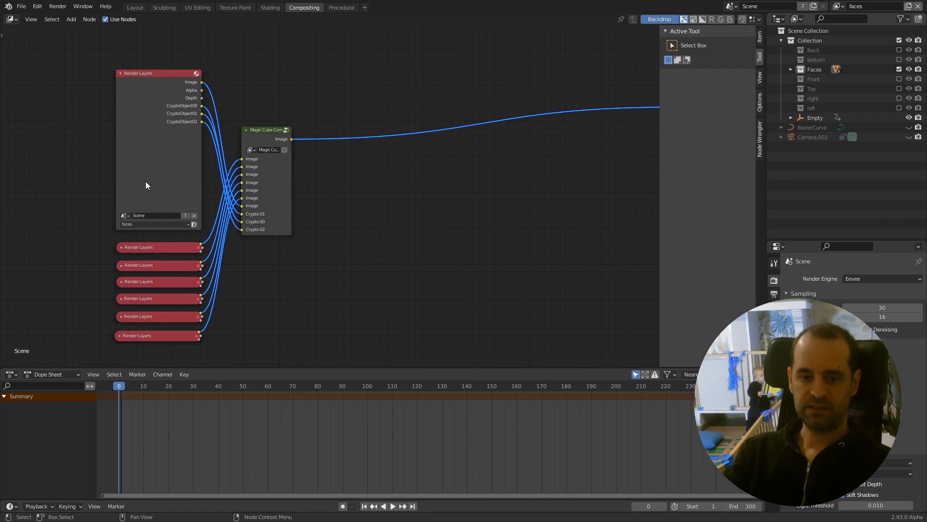
scroll(141, 237, up, 3)
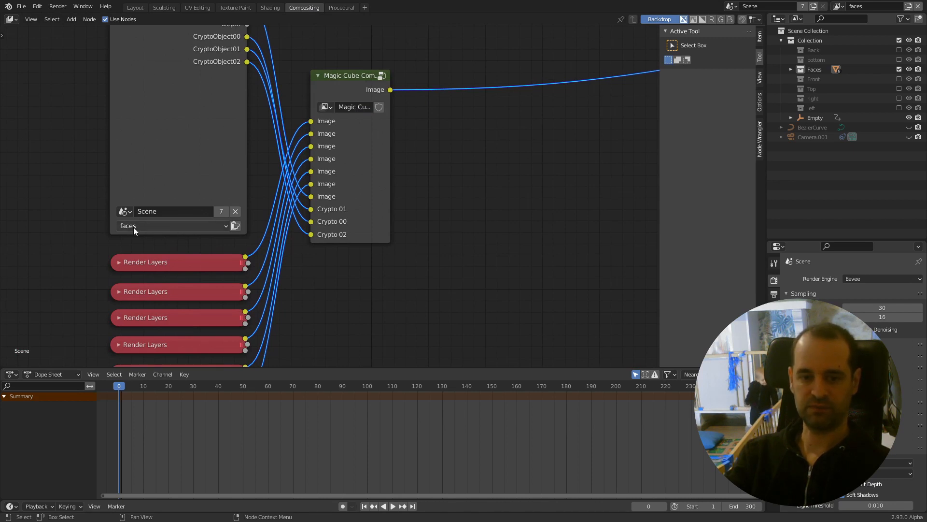
scroll(178, 233, down, 2)
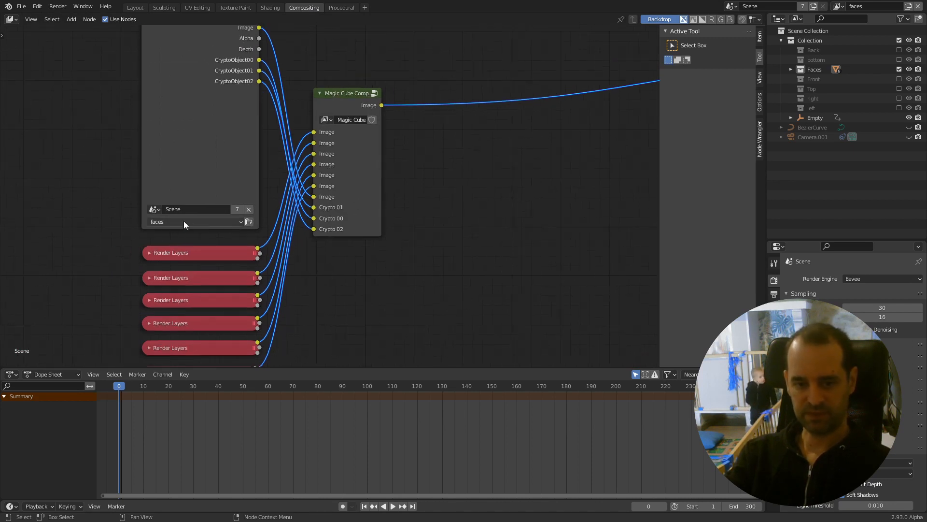
scroll(257, 159, down, 2)
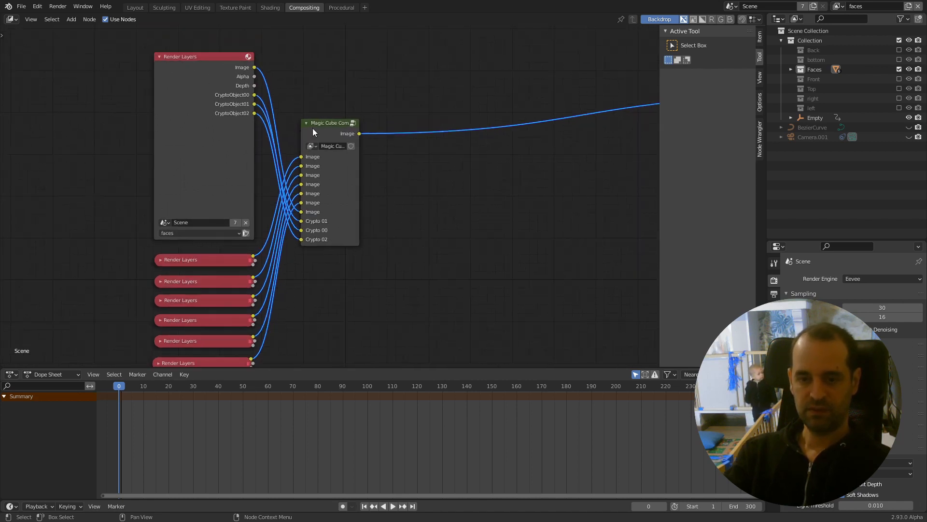
Select the Magic Cube group node and render the current frame as an image
drag(313, 130, 324, 116)
middle_drag(215, 113, 192, 164)
scroll(206, 152, up, 1)
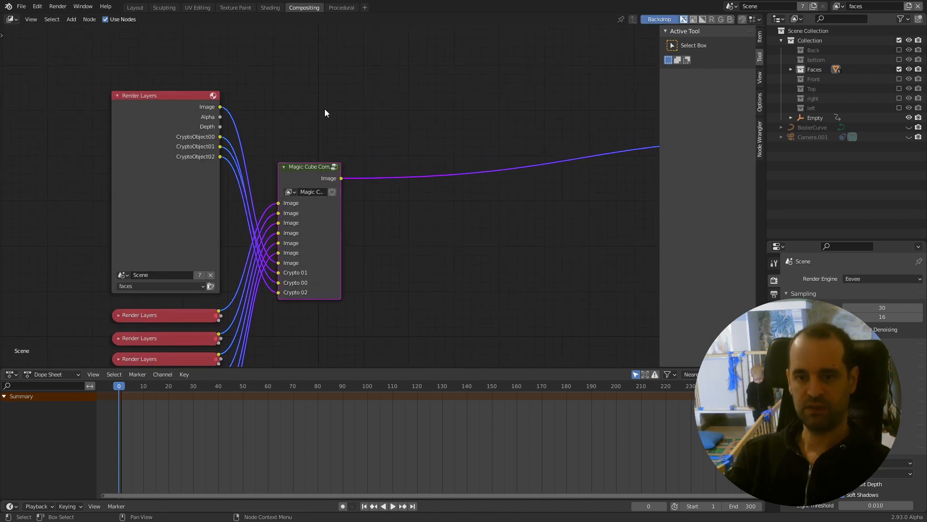
middle_drag(323, 111, 323, 216)
click(58, 6)
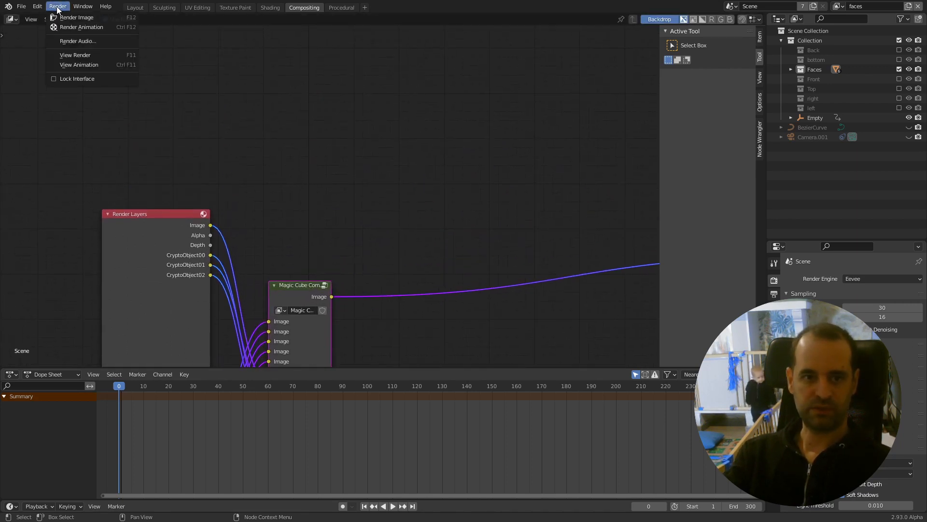
click(73, 18)
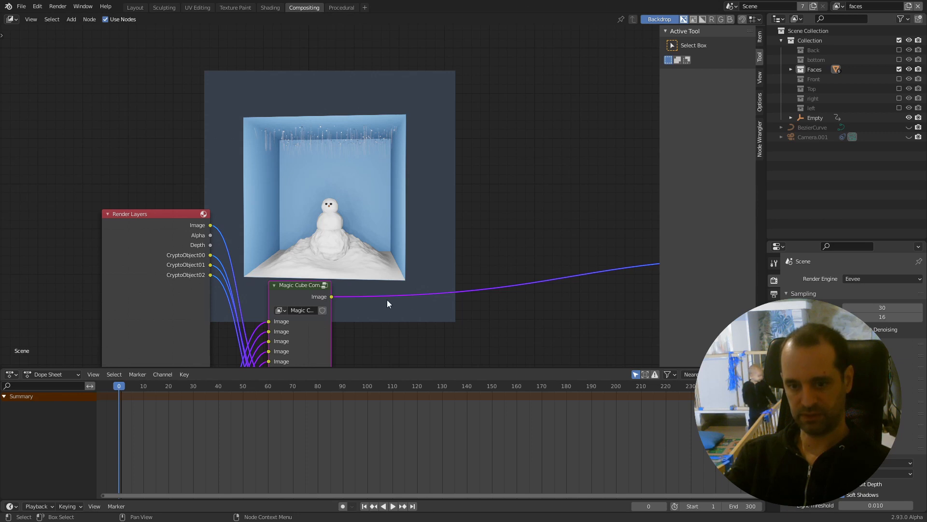
Preview the Image output of the faces Render Layers node in the compositor backdrop
middle_drag(387, 300, 349, 213)
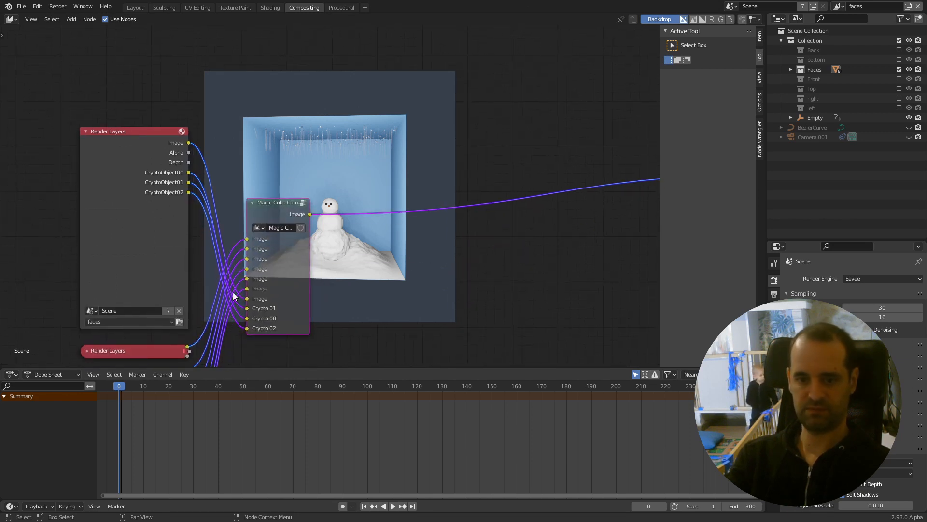
scroll(411, 241, down, 2)
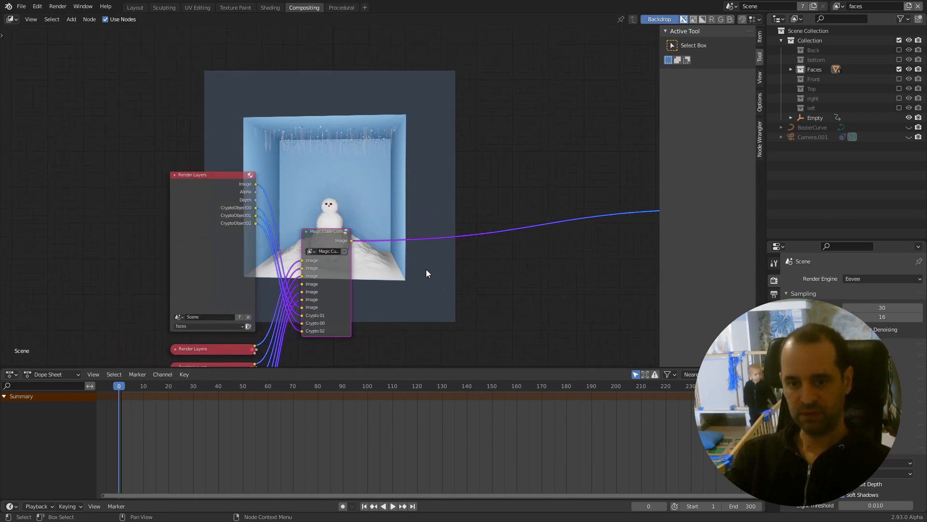
scroll(381, 236, up, 2)
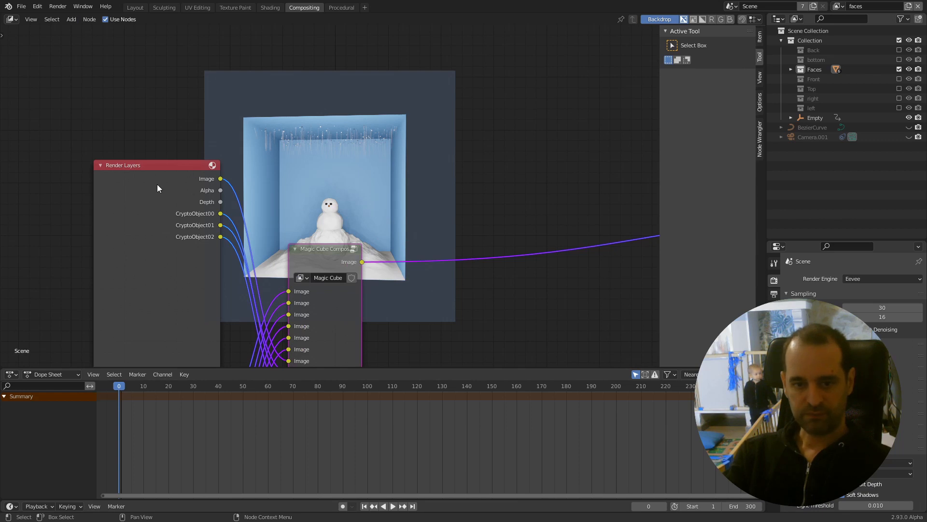
scroll(175, 260, down, 2)
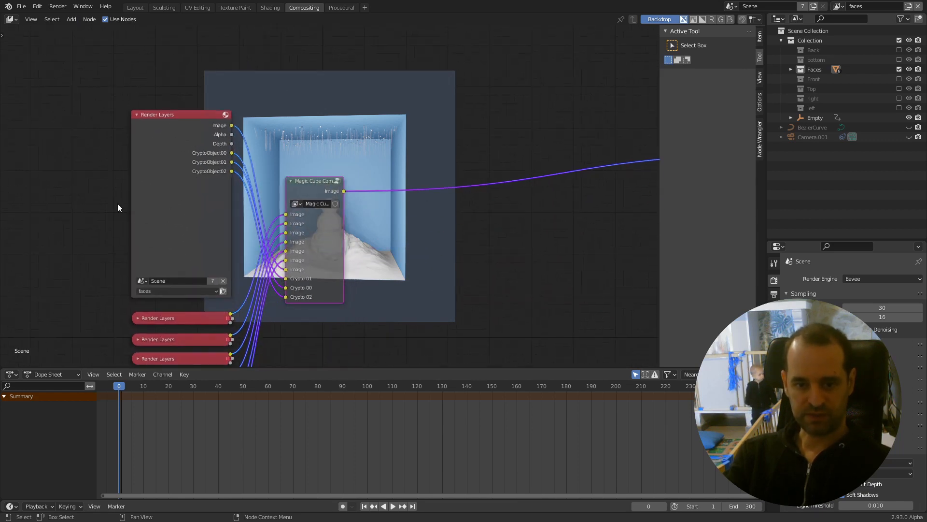
ctrl+shift+click(170, 126)
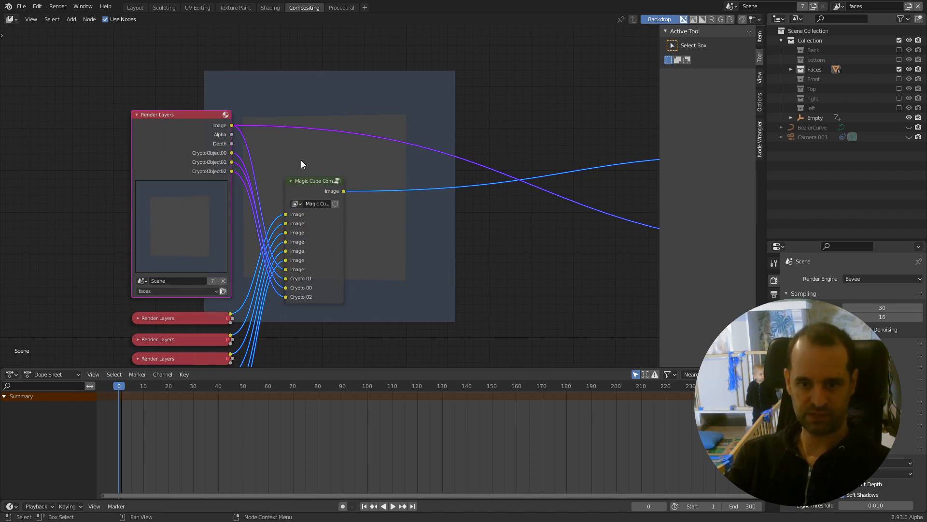
Add a Cryptomatte node above the Magic Cube group node
middle_drag(300, 164, 263, 200)
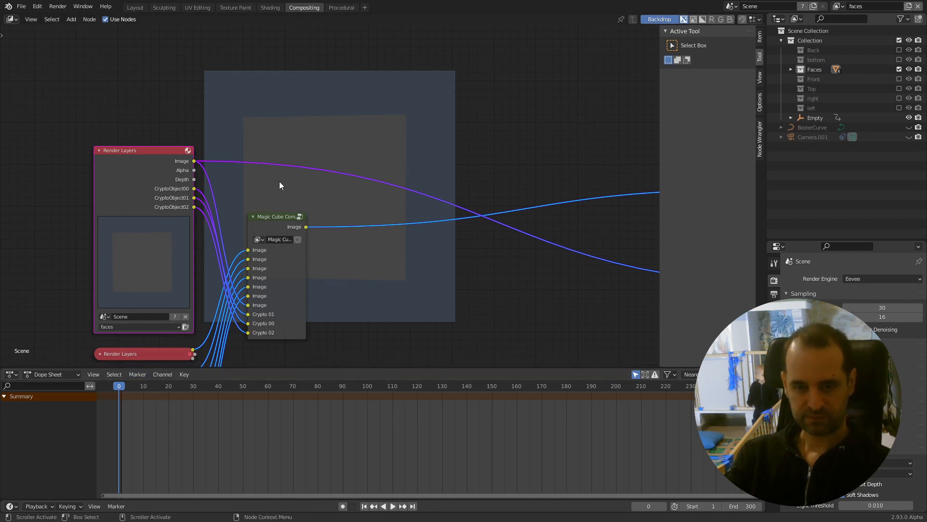
scroll(279, 185, up, 1)
key(shift+a)
click(312, 163)
text(c)
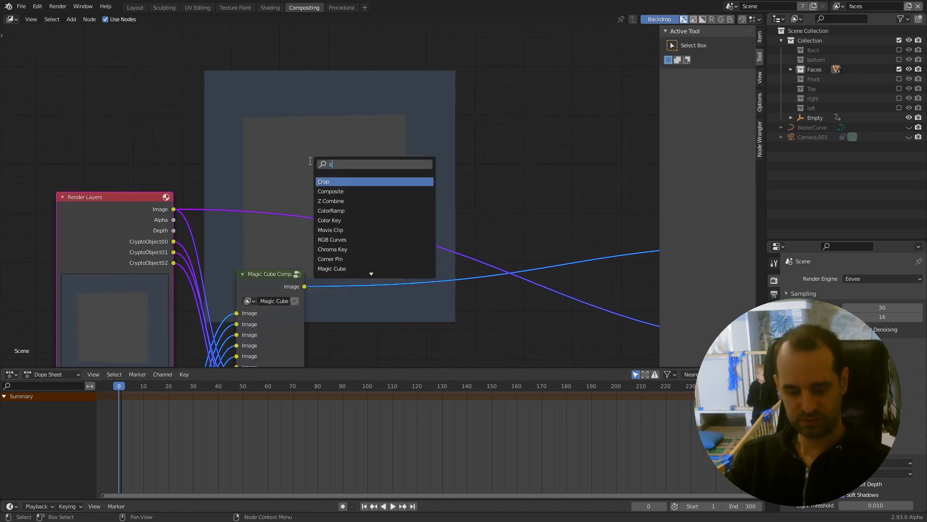
text(ry)
click(338, 176)
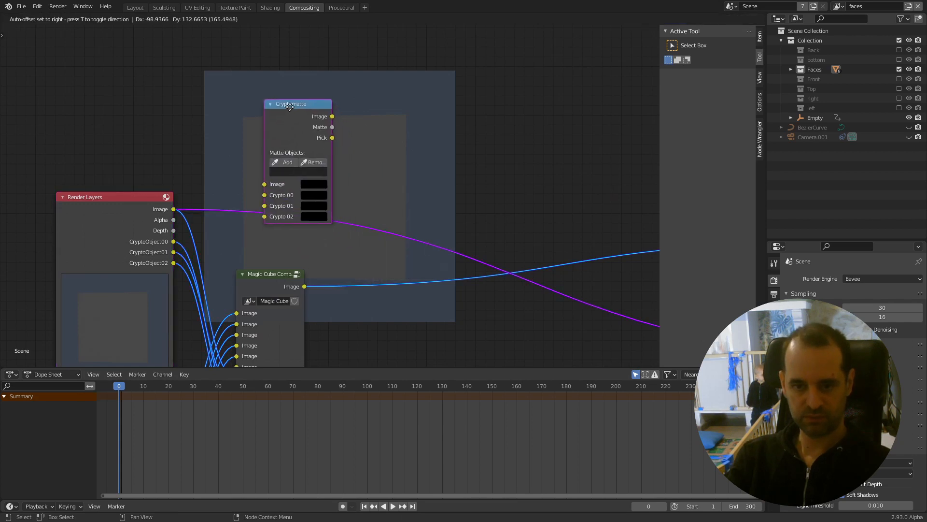
click(290, 75)
Connect CryptoObject00, 01 and 02 of the faces Render Layers node to Crypto 00, 01 and 02, and reposition the Cryptomatte node
drag(173, 241, 265, 163)
drag(173, 253, 265, 173)
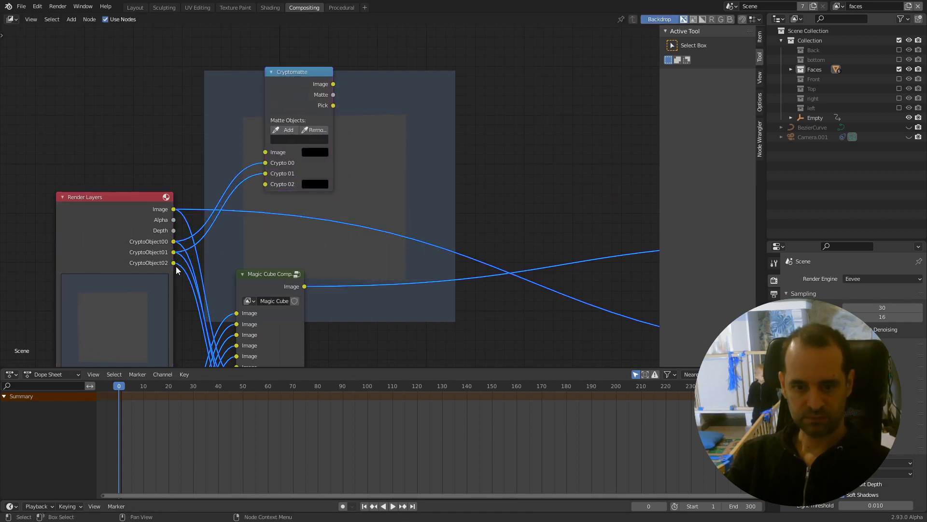
drag(174, 263, 265, 186)
middle_drag(376, 163, 323, 203)
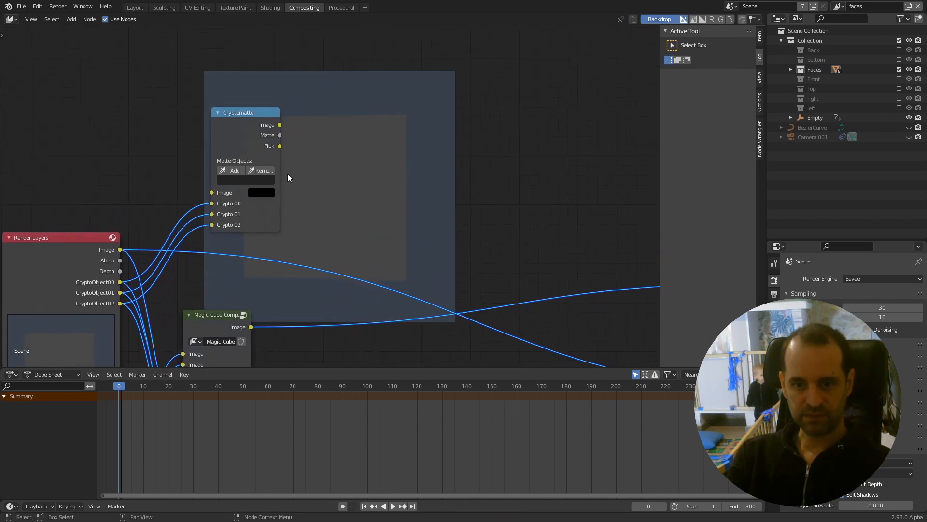
drag(242, 139, 226, 152)
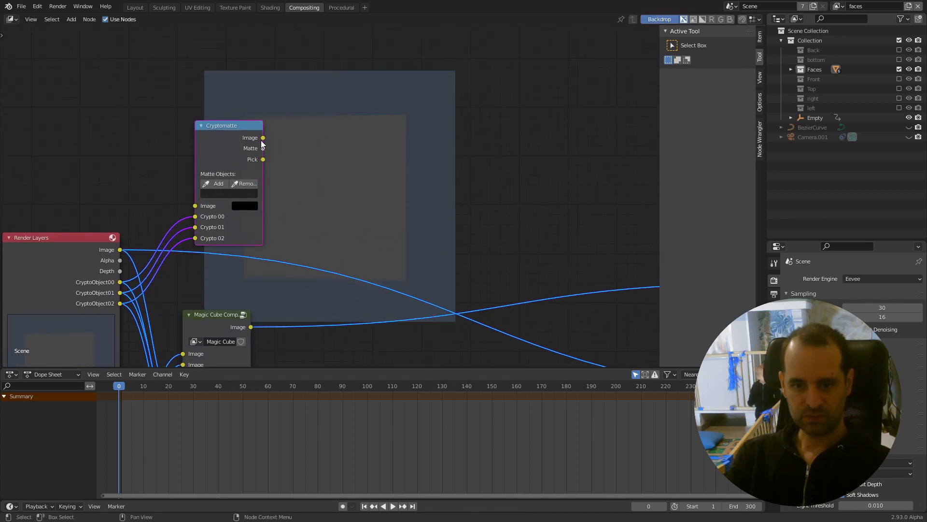
Route the Cryptomatte node's Pick output to the Viewer node for display in the backdrop
scroll(328, 197, down, 4)
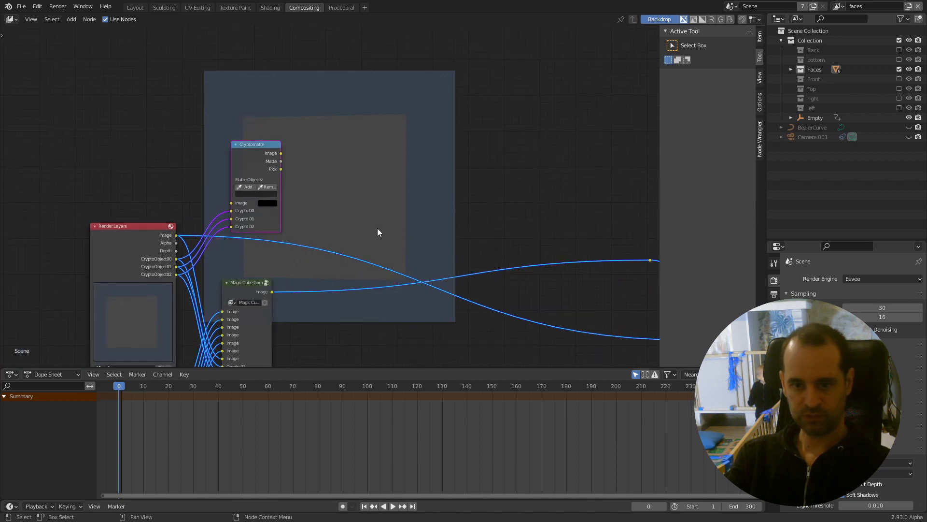
middle_drag(400, 228, 344, 192)
scroll(345, 192, down, 1)
click(639, 280)
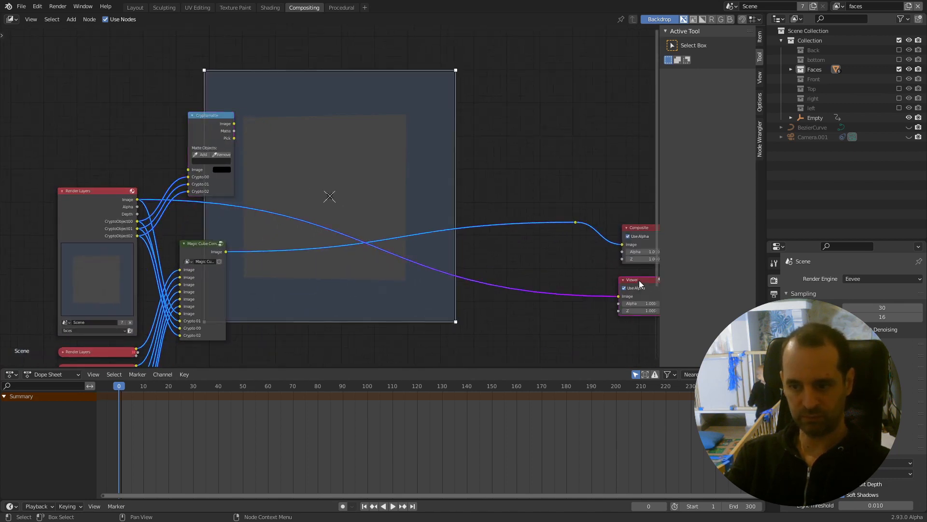
ctrl+shift+click(214, 130)
ctrl+shift+click(214, 131)
ctrl+shift+click(213, 132)
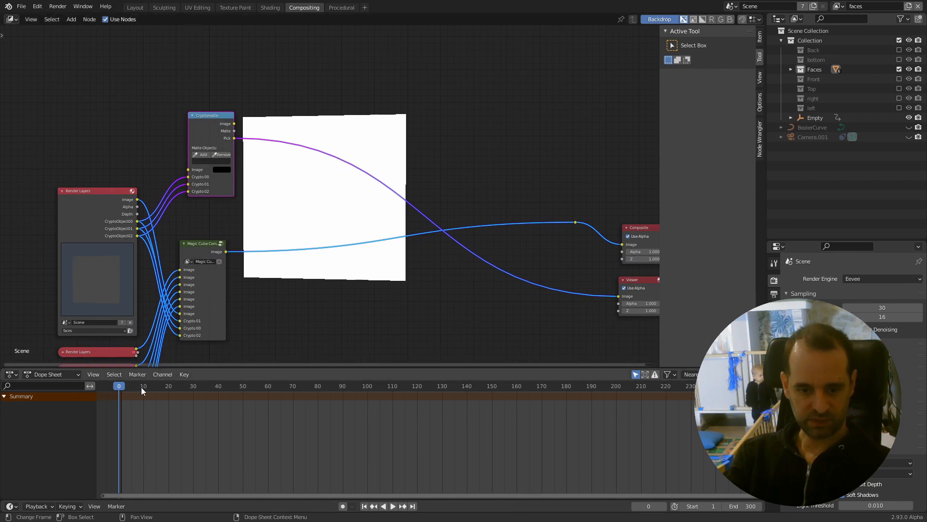
Go to frame 20 and re-render to refresh the Cryptomatte Pick preview of the cube faces
click(168, 386)
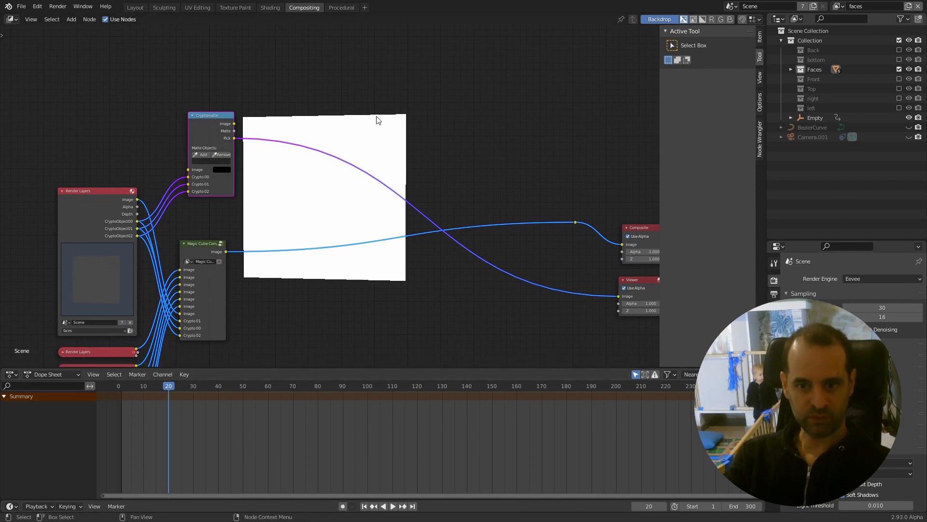
click(71, 20)
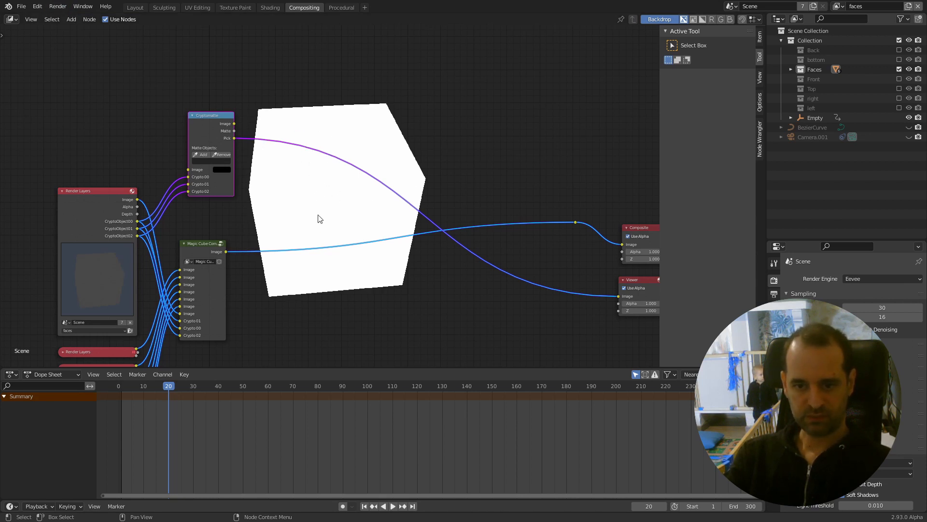
Pick the cube's top face as a Cryptomatte matte object and preview the node's Matte output in the backdrop
scroll(329, 204, up, 2)
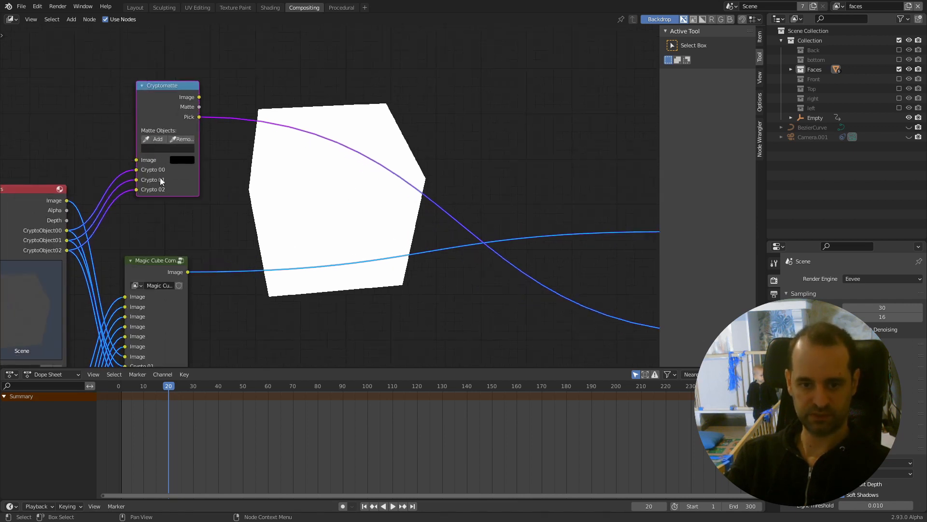
click(152, 137)
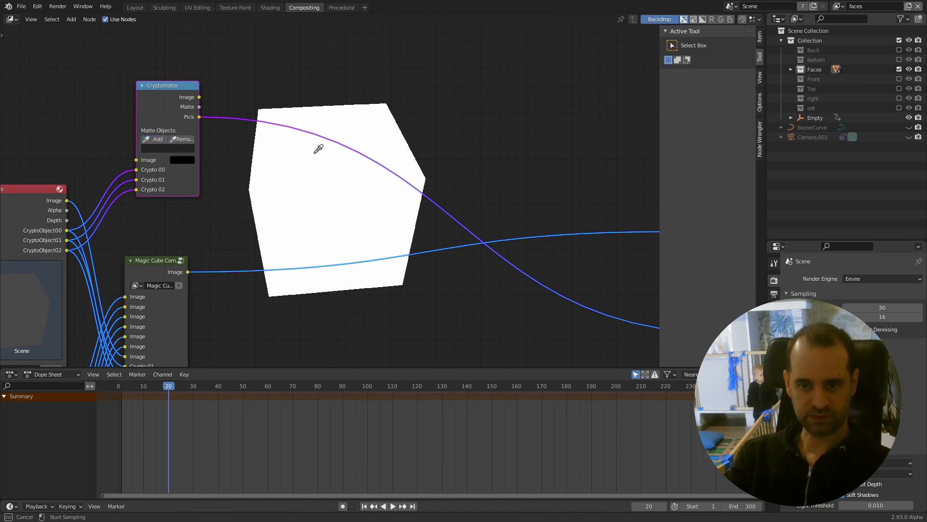
click(362, 132)
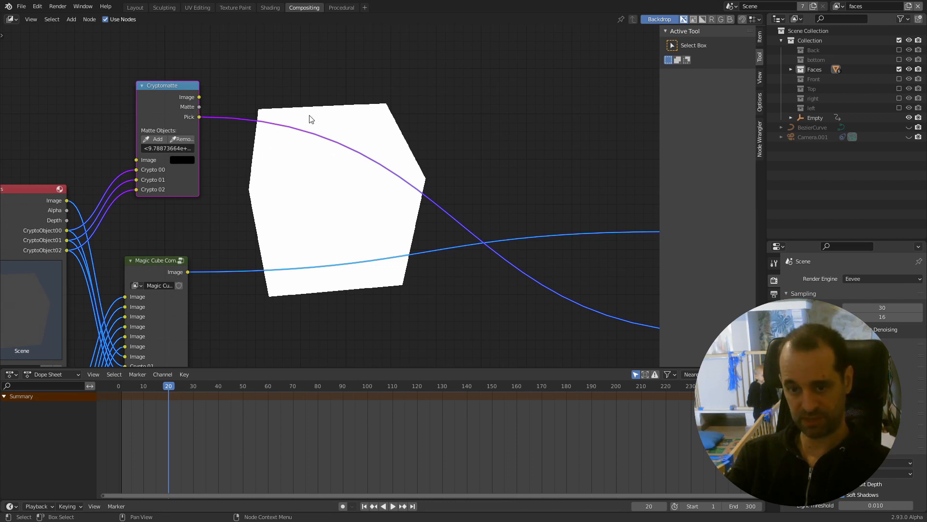
ctrl+shift+click(160, 104)
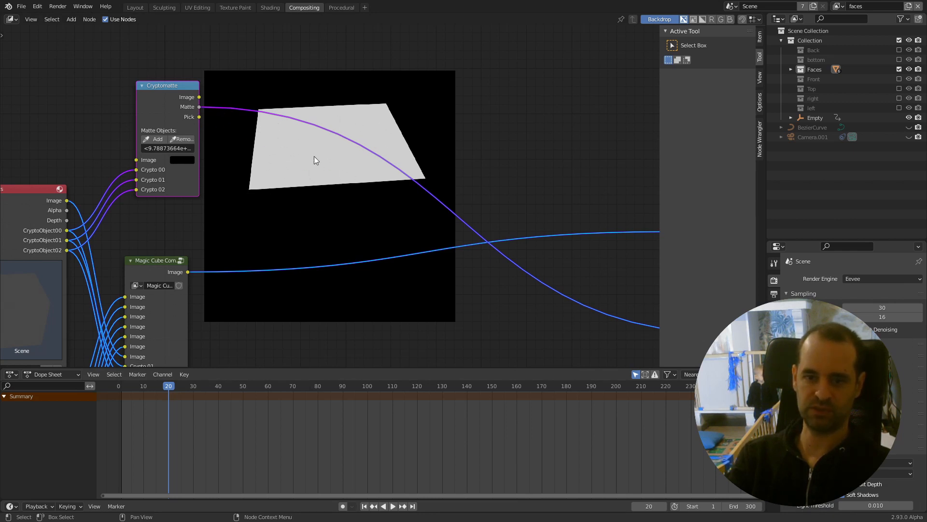
Delete the Cryptomatte node above the Magic Cube group node
scroll(338, 244, down, 2)
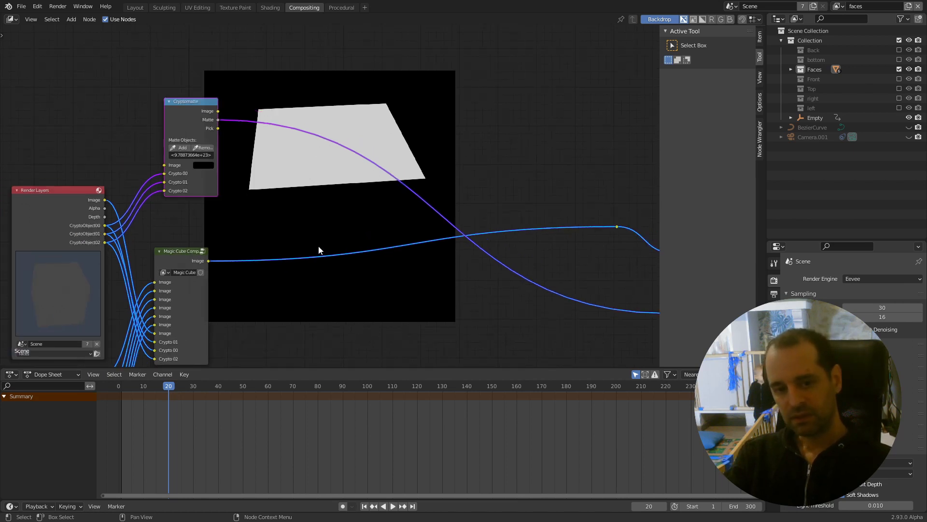
middle_drag(319, 247, 309, 229)
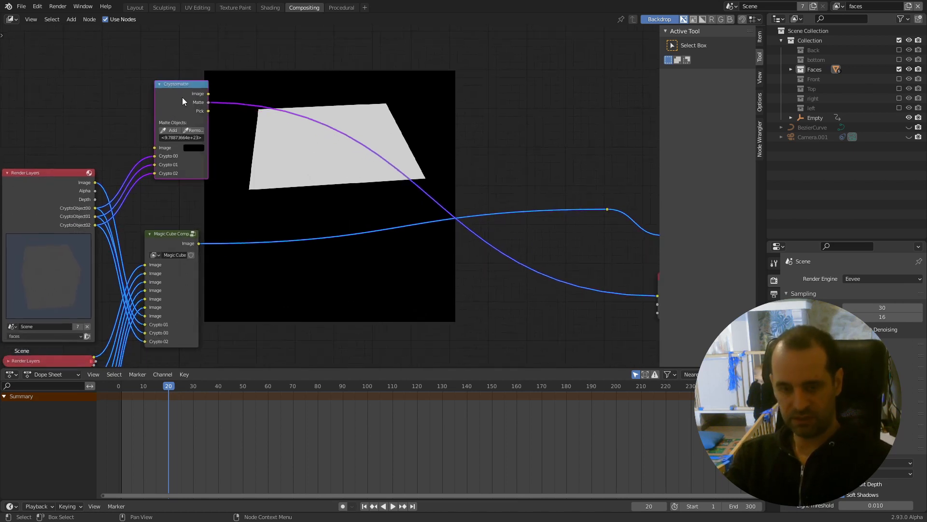
key(x)
middle_drag(196, 182, 201, 133)
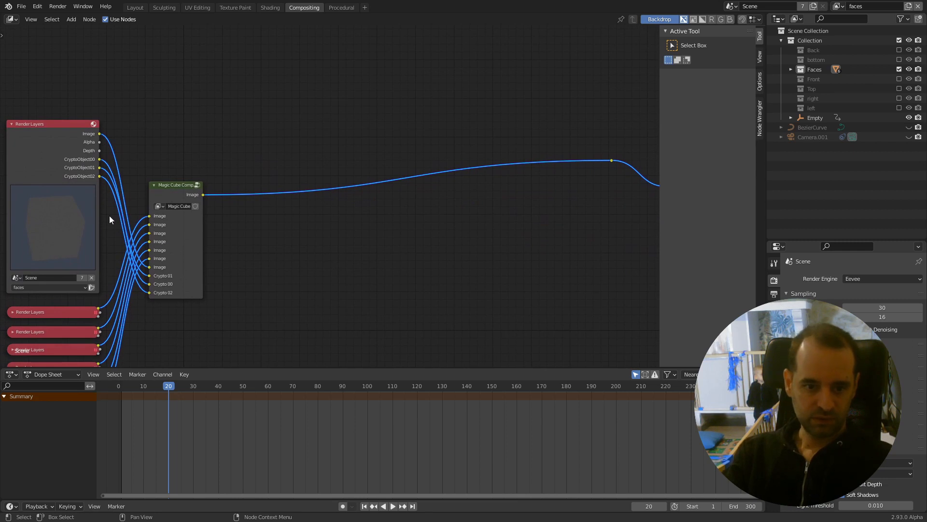
Expand the first collapsed Render Layers node to check which view layer it uses, and collapse it again
middle_drag(224, 294, 254, 271)
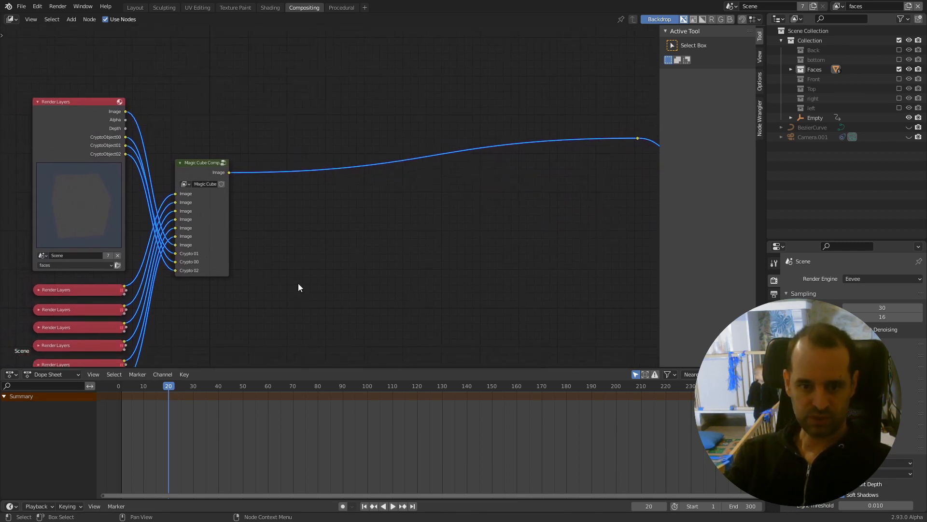
middle_drag(298, 283, 308, 195)
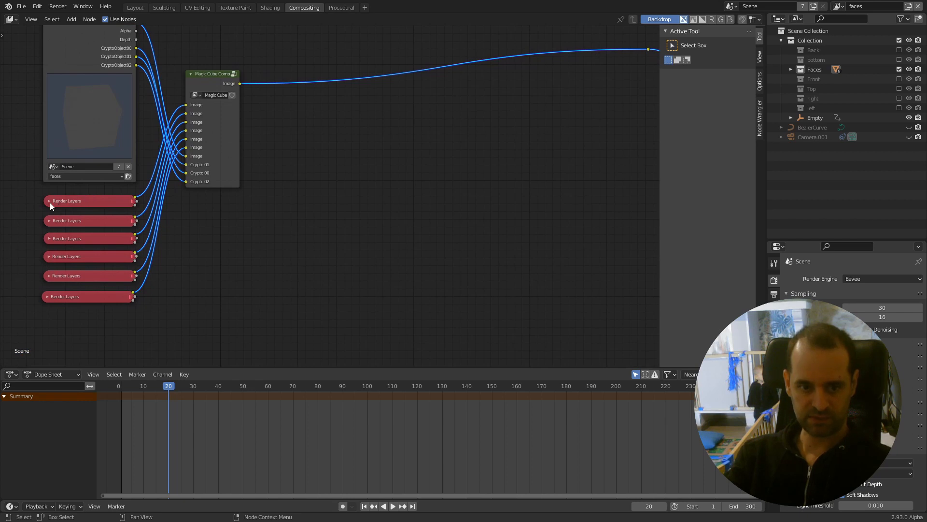
middle_drag(198, 234, 257, 235)
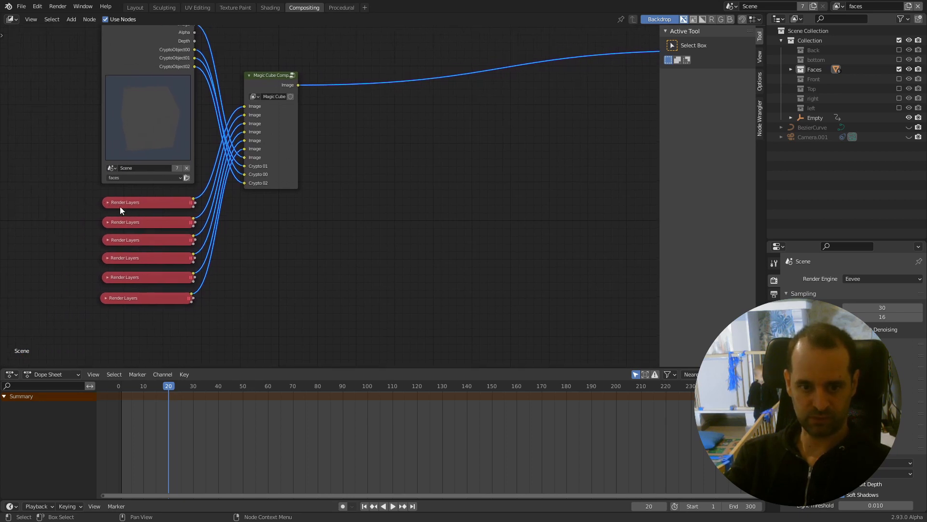
click(107, 202)
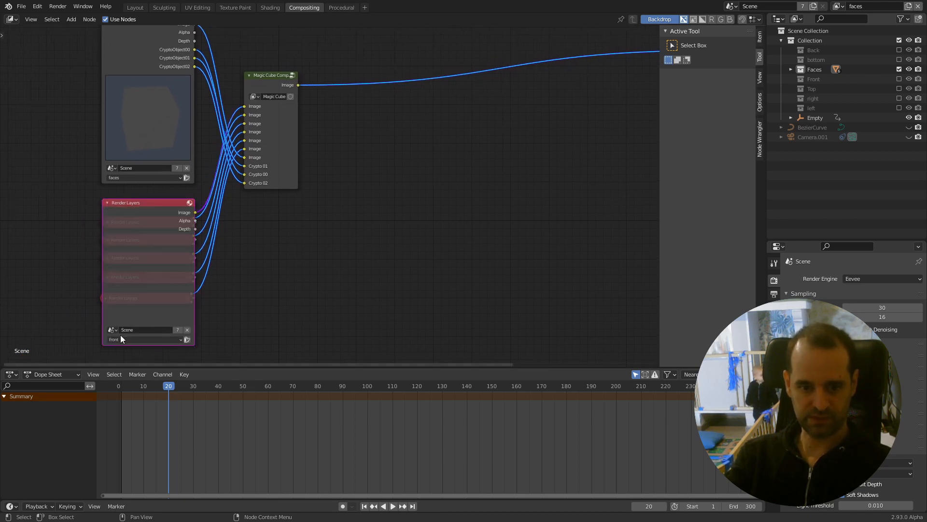
click(107, 201)
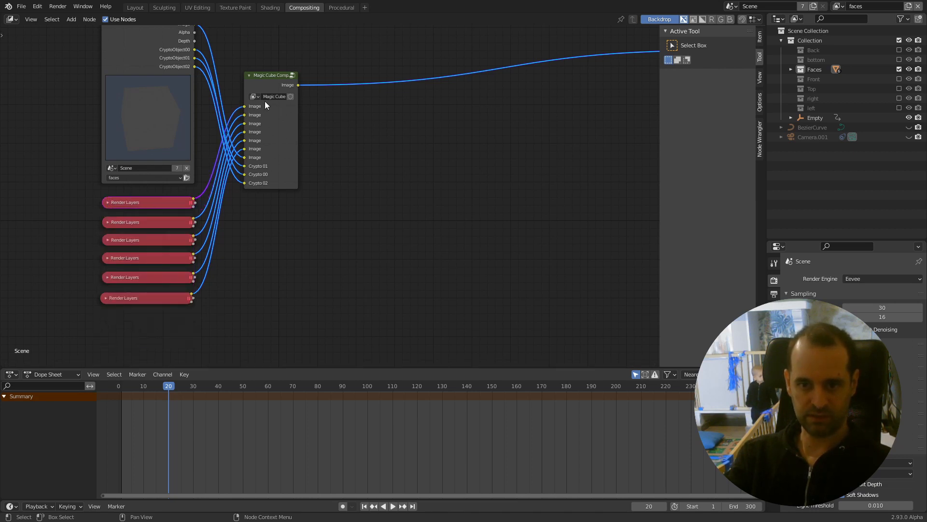
Open the Magic Cube node group and pull the uppermost Mix node up out of its stack to expose its connections
click(292, 75)
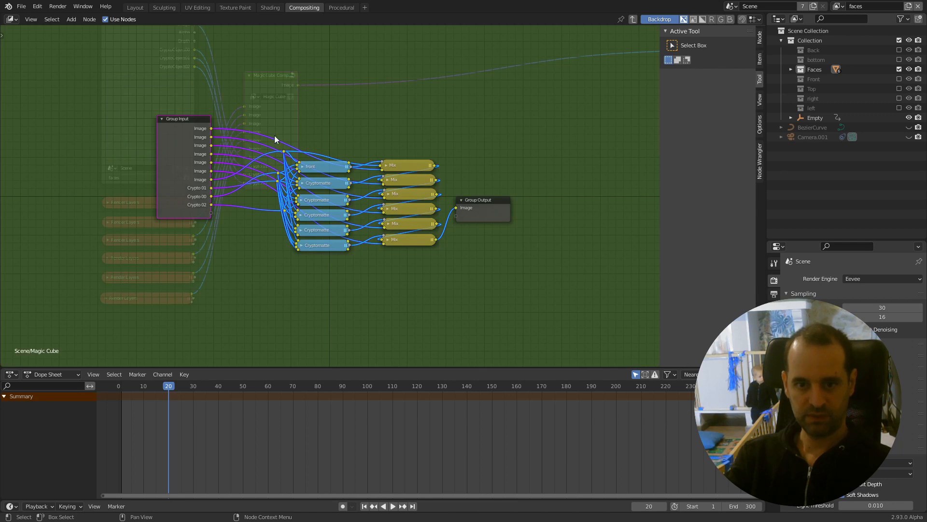
scroll(305, 164, up, 2)
drag(430, 149, 428, 105)
middle_drag(432, 100, 400, 153)
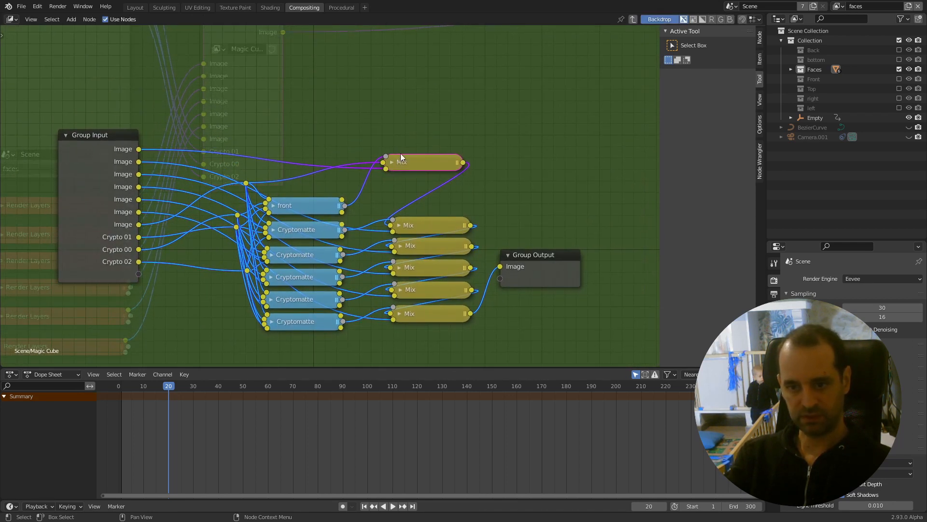
click(395, 159)
click(395, 161)
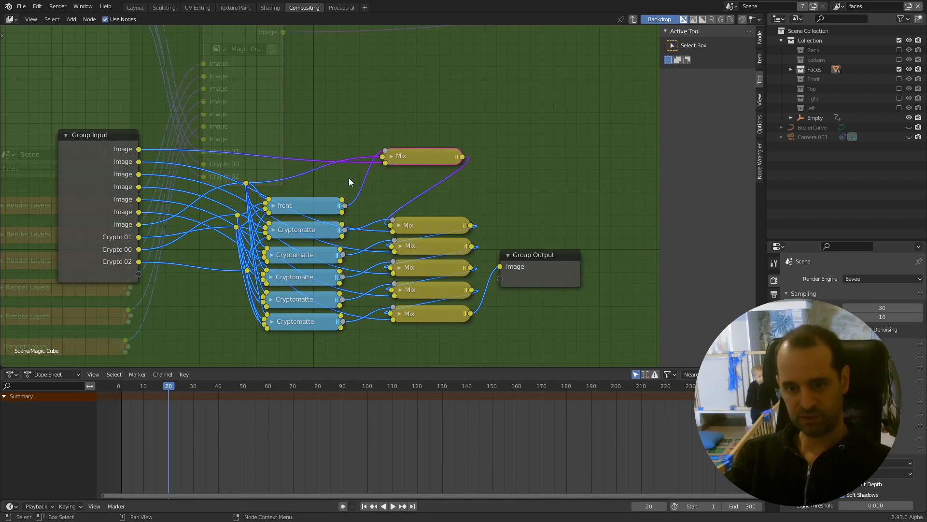
Inspect the front Cryptomatte node and expand its Mix node to view the inputs, then collapse the Mix node and realign it beside front
drag(285, 211, 287, 204)
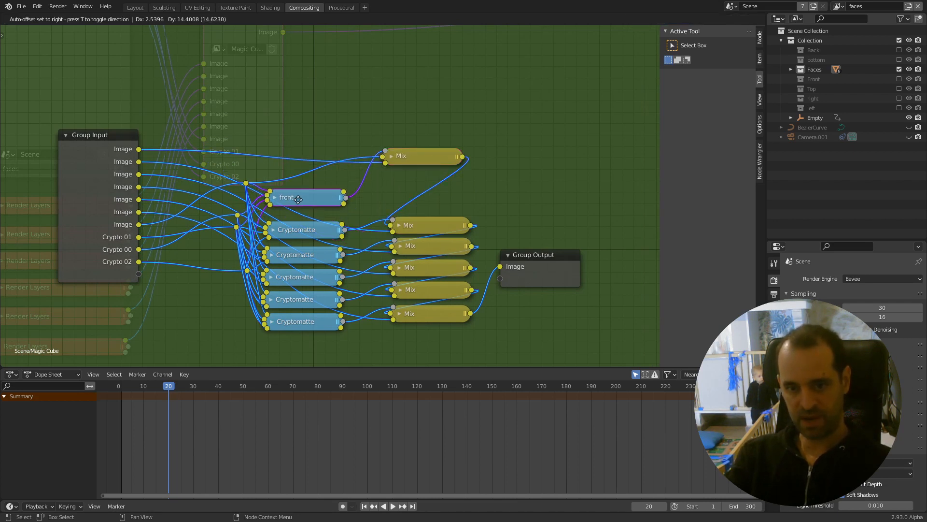
click(275, 198)
click(276, 198)
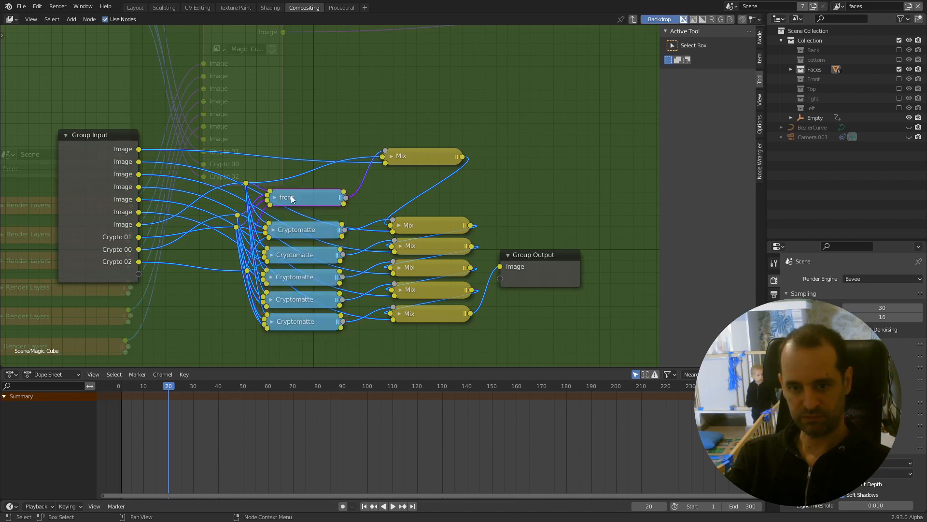
click(397, 157)
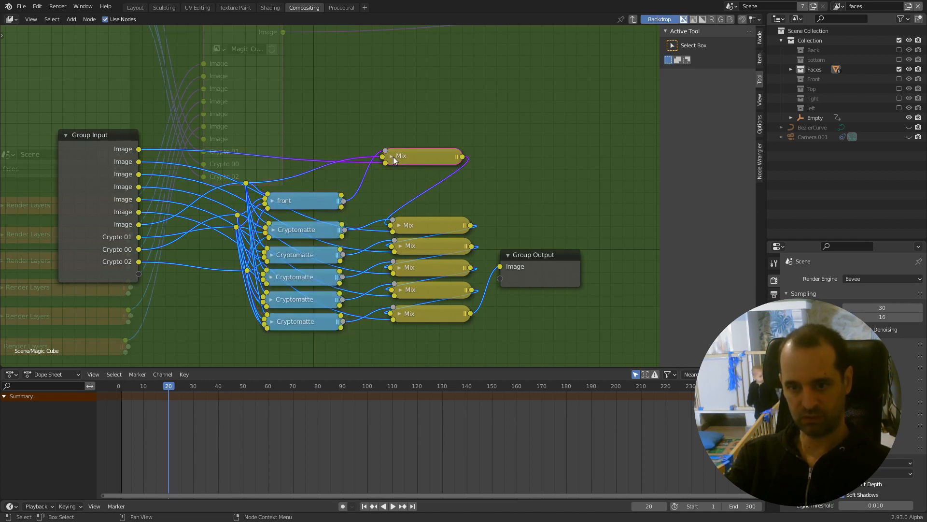
click(392, 156)
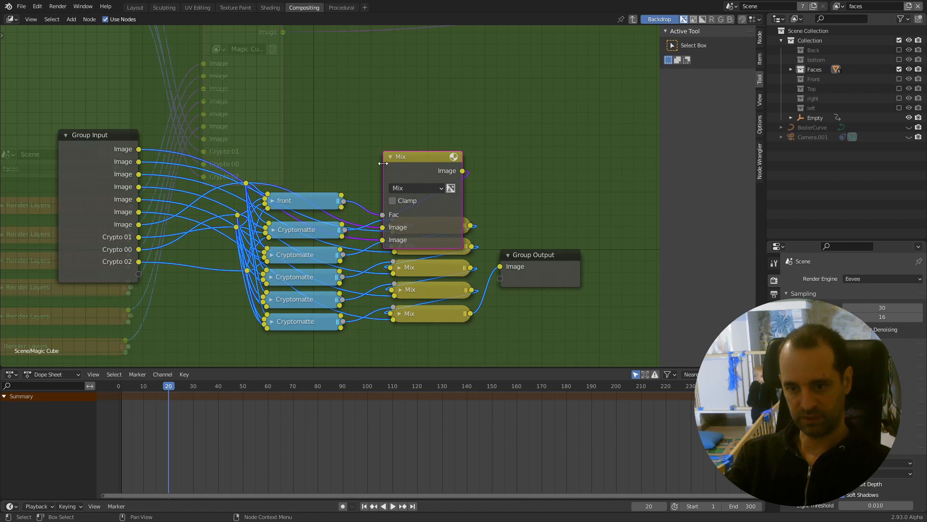
click(391, 157)
drag(401, 150, 423, 196)
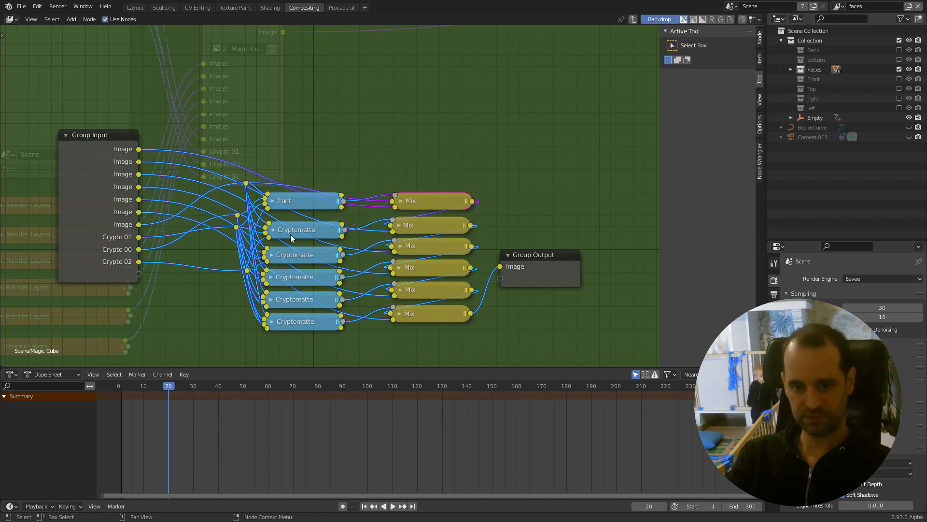
Nudge the Cryptomatte node below front into line with the others and leave the Magic Cube node group
drag(304, 232, 302, 231)
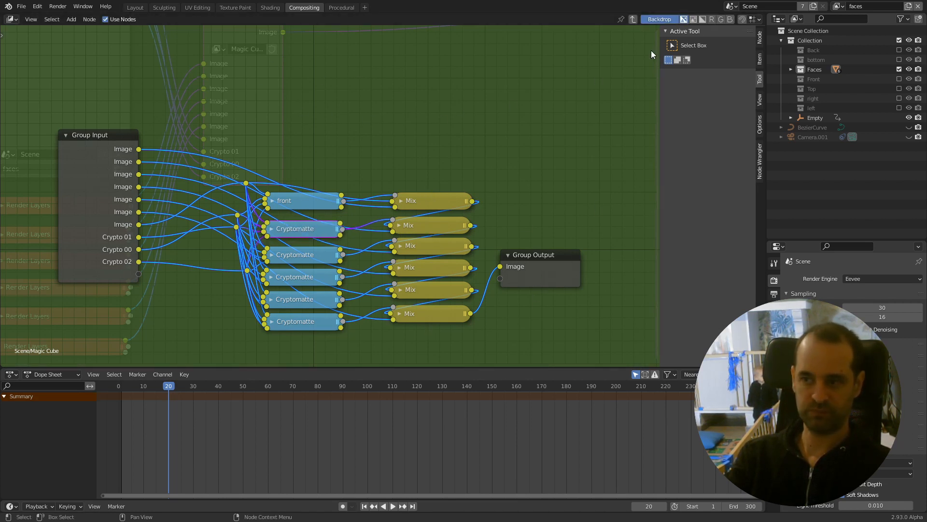
click(631, 19)
scroll(328, 208, down, 9)
middle_drag(393, 216, 322, 236)
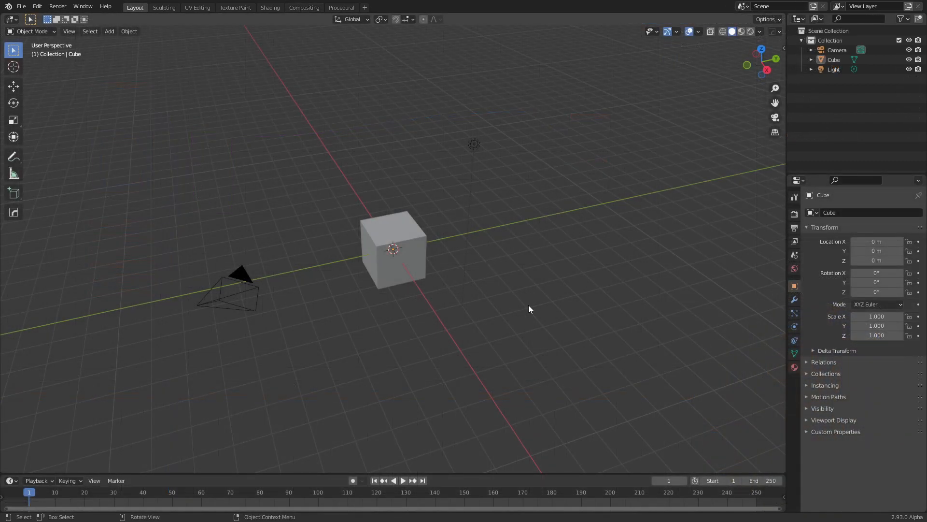
Delete the default cube from the new scene
middle_drag(529, 305, 478, 317)
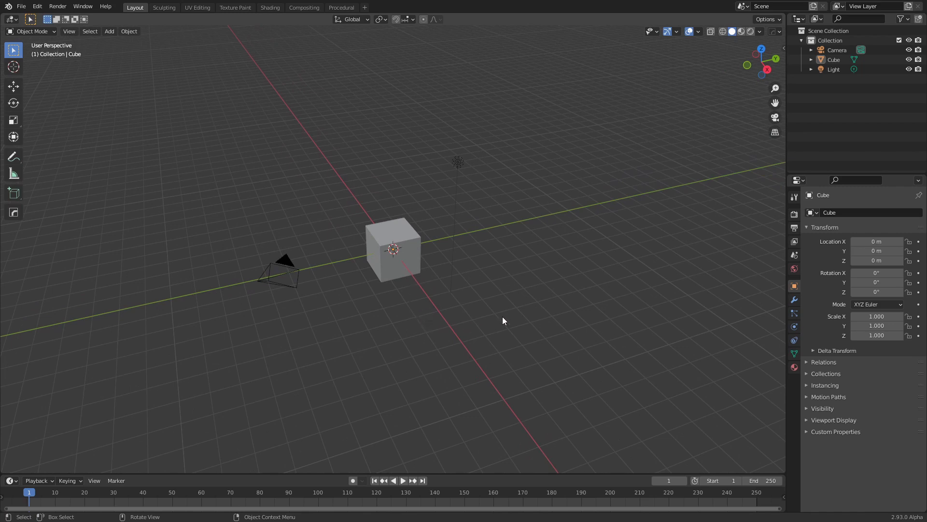
middle_drag(499, 303, 409, 314)
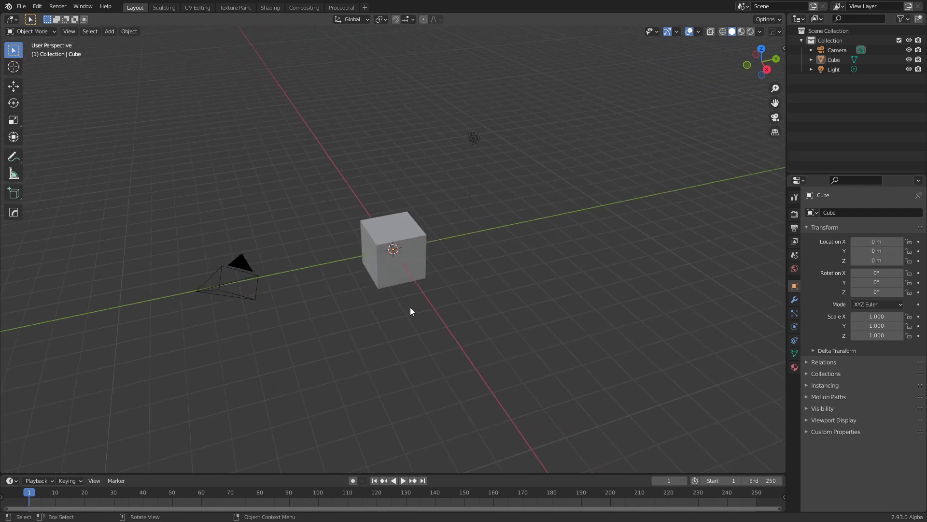
click(407, 257)
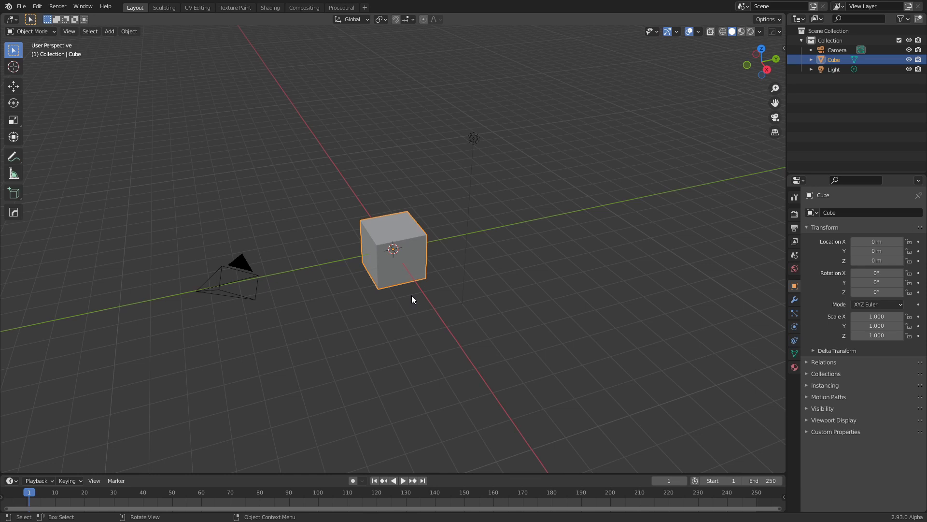
middle_drag(411, 294, 422, 362)
key(Delete)
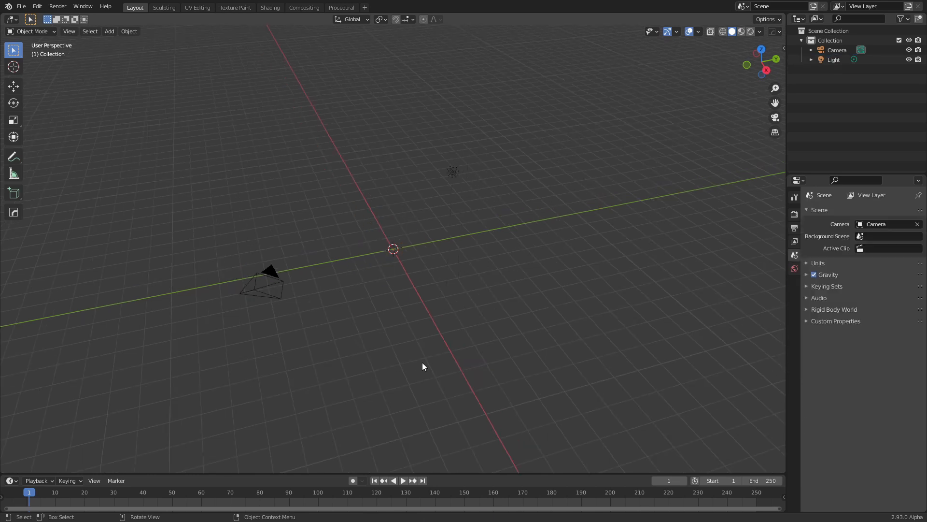
Add a mesh plane at the world origin
scroll(422, 362, up, 3)
middle_drag(448, 346, 425, 347)
key(shift+a)
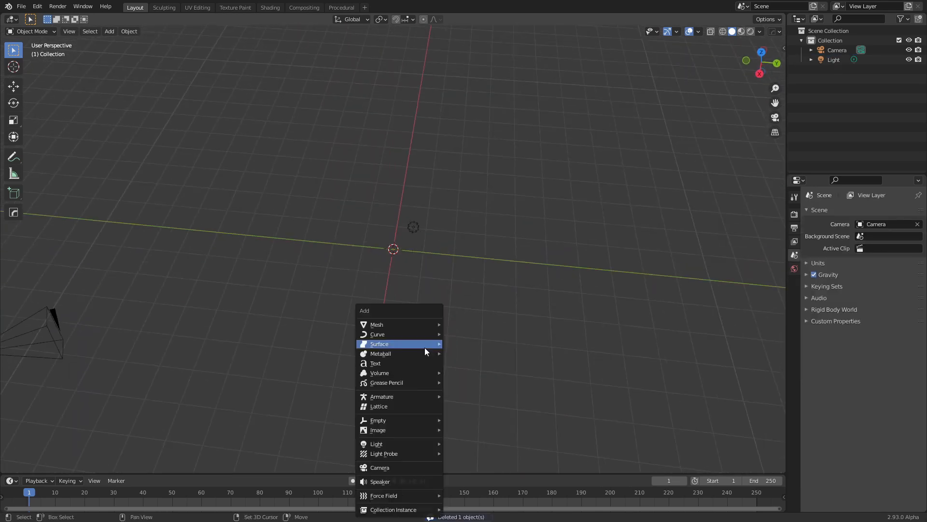
mouse_move(423, 326)
click(503, 72)
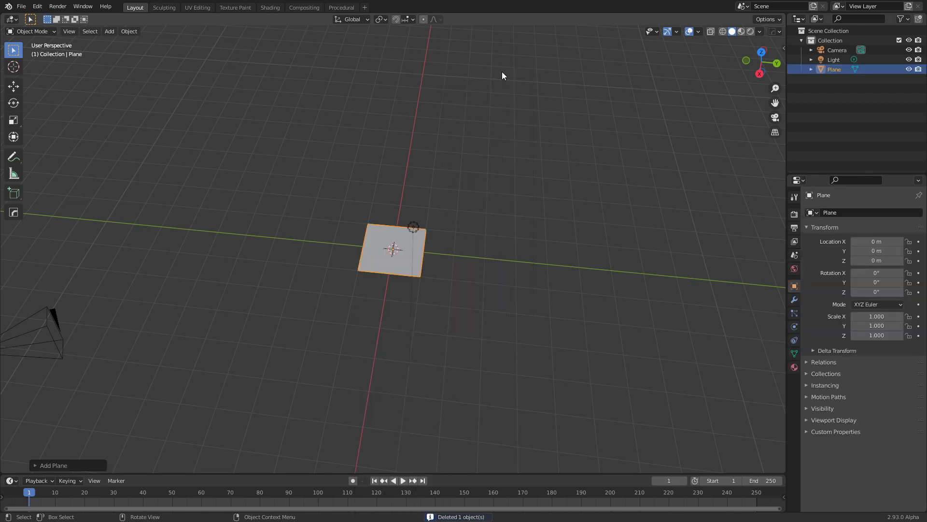
Scale the plane along the Y axis to about 1.547 in the top orthographic view
scroll(276, 305, up, 3)
middle_drag(276, 304, 386, 288)
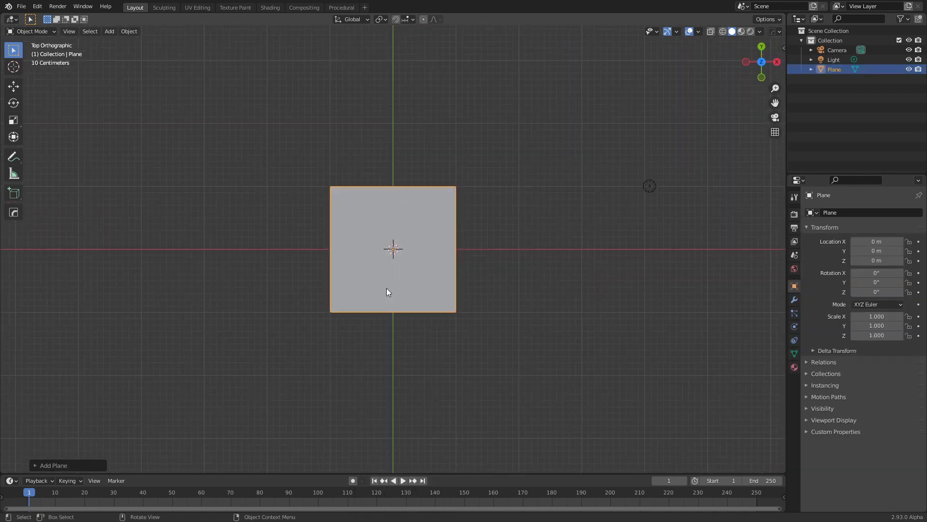
key(s)
key(y)
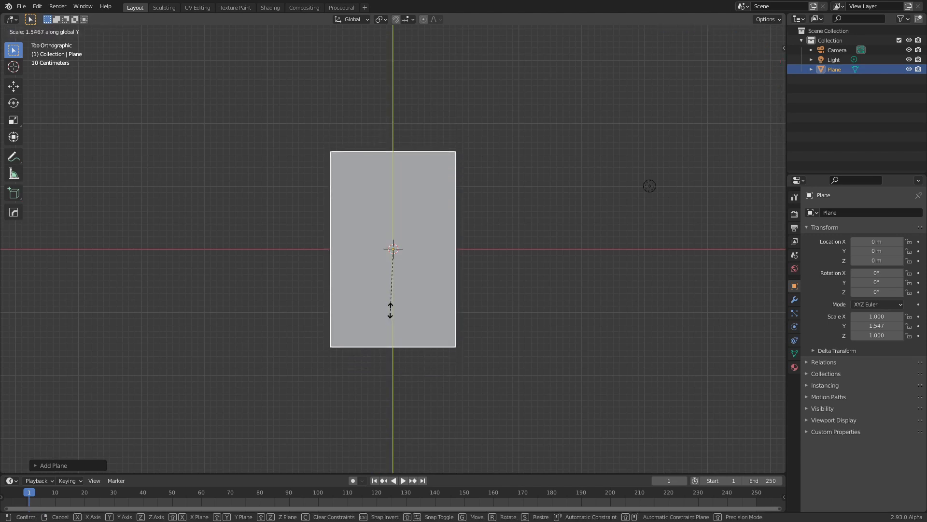
click(390, 310)
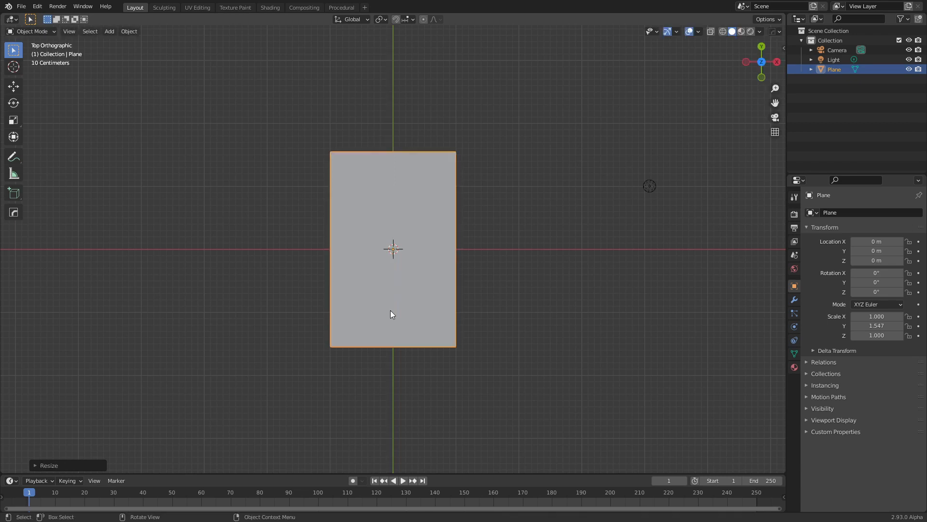
Apply the plane's scale so its stretched proportions become part of the mesh
scroll(450, 275, up, 2)
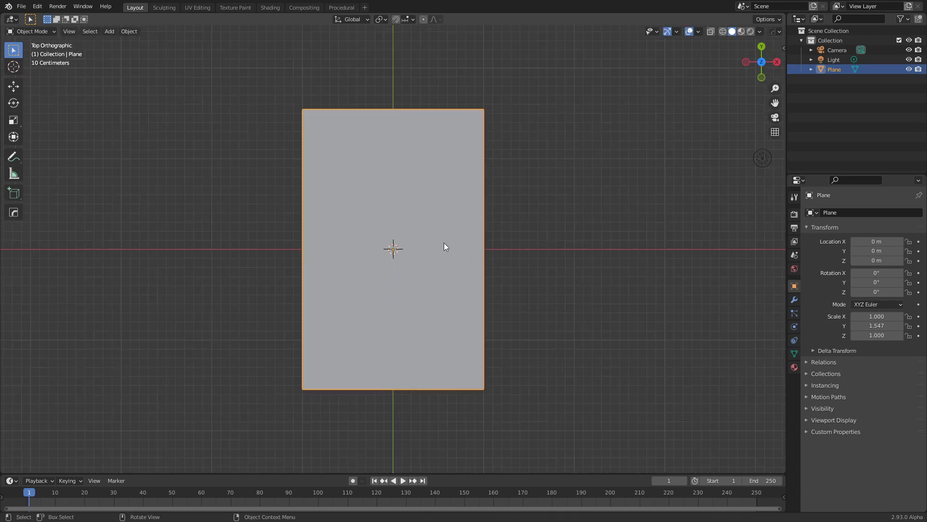
key(ctrl+a)
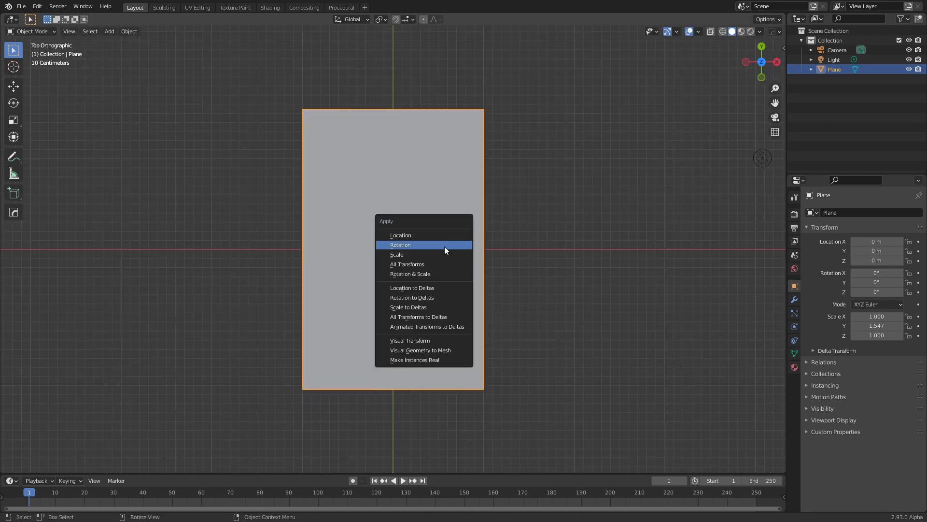
click(428, 254)
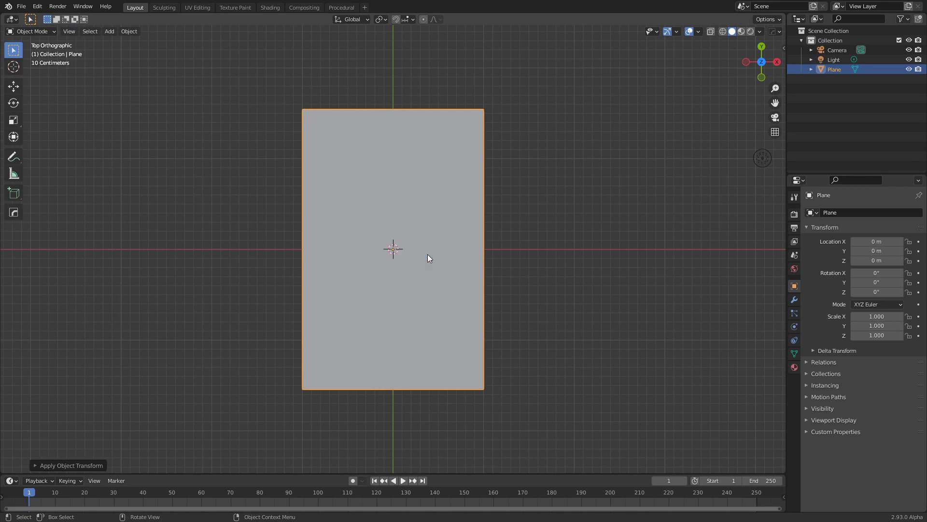
Round the plane's four corners with a multi-segment vertex bevel about 0.12 m wide
key(Tab)
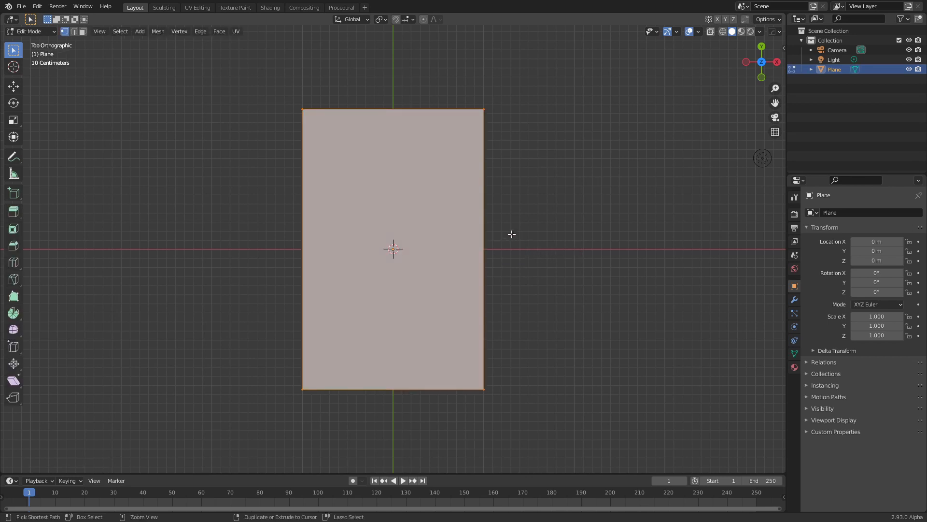
key(ctrl+b)
scroll(524, 232, up, 1)
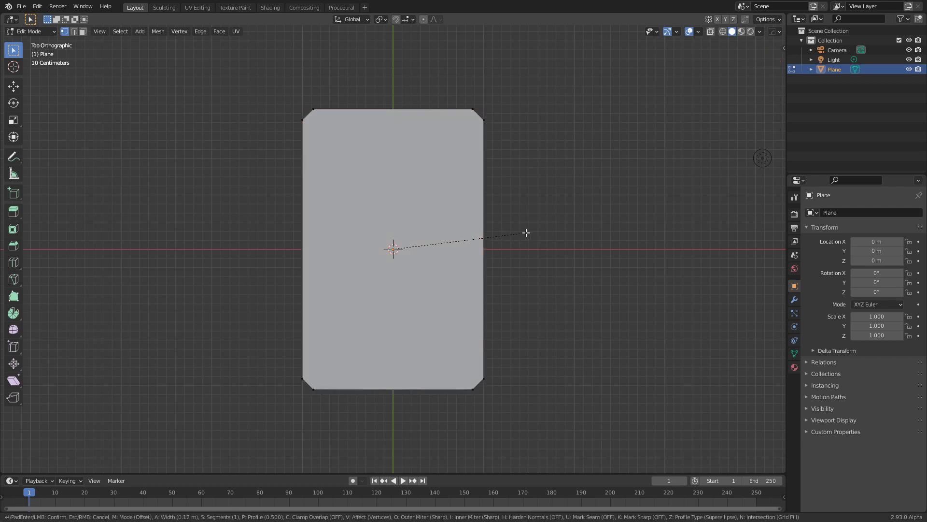
scroll(525, 234, up, 1)
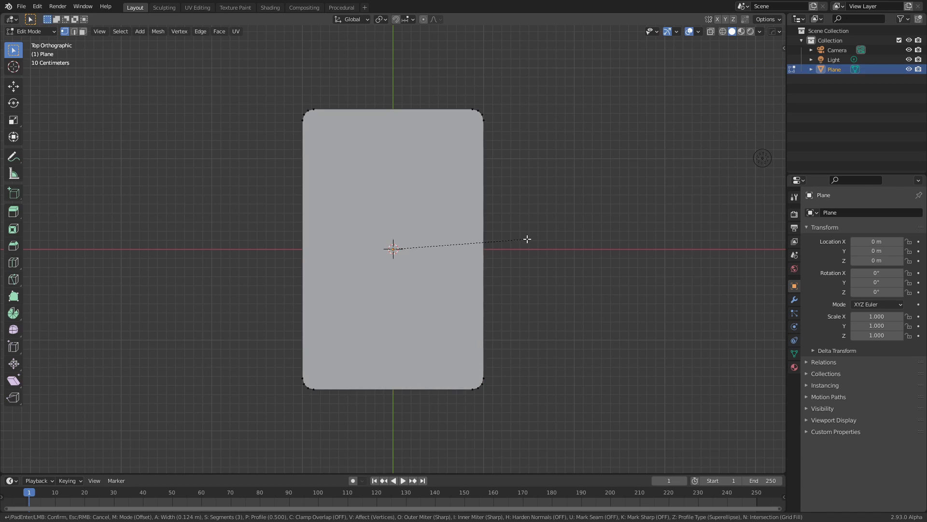
scroll(527, 239, up, 1)
click(528, 241)
Inset the whole rounded face by about 0.08 m to form a border around the card
key(a)
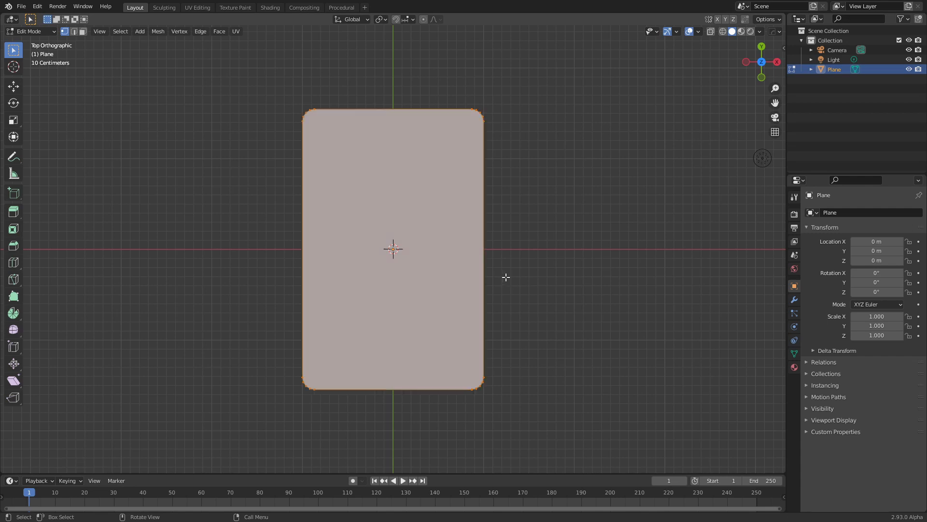
key(i)
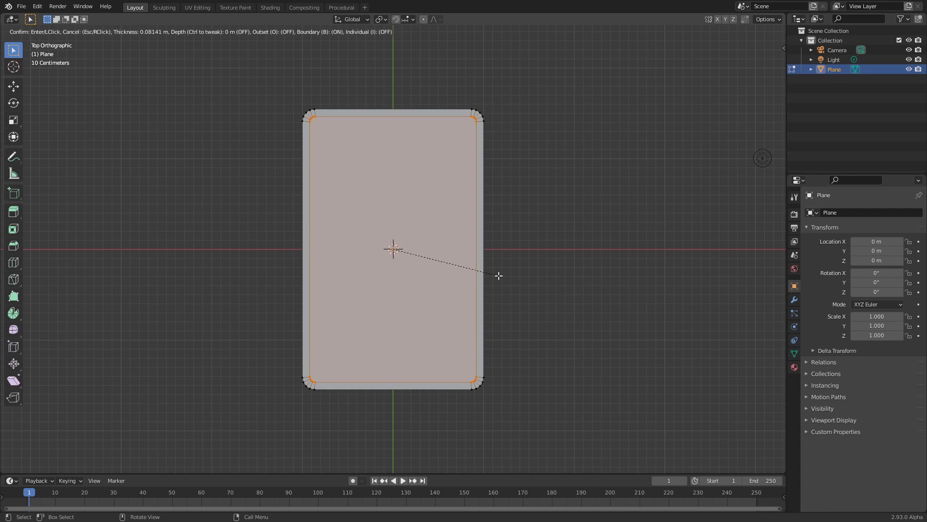
click(499, 276)
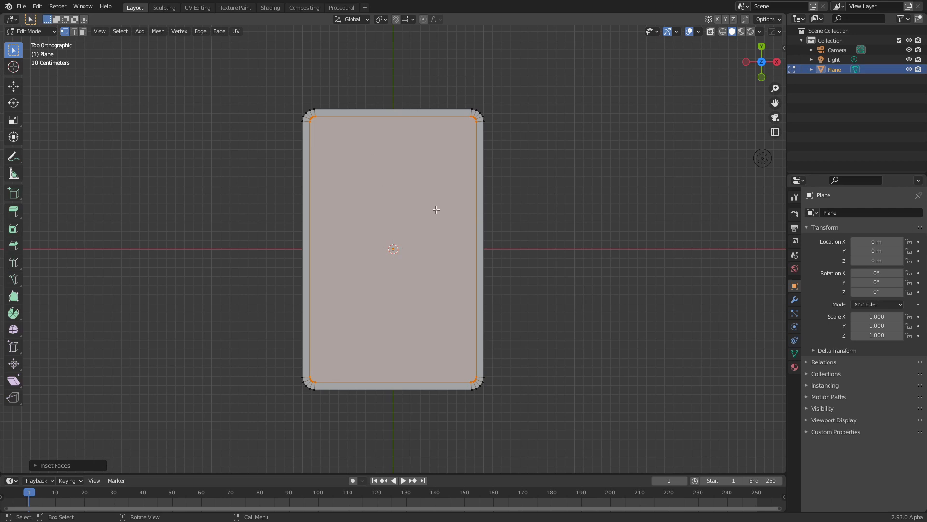
key(Tab)
middle_drag(571, 269, 408, 156)
Extrude the whole card slightly in the front orthographic view to give it a thin thickness
key(Tab)
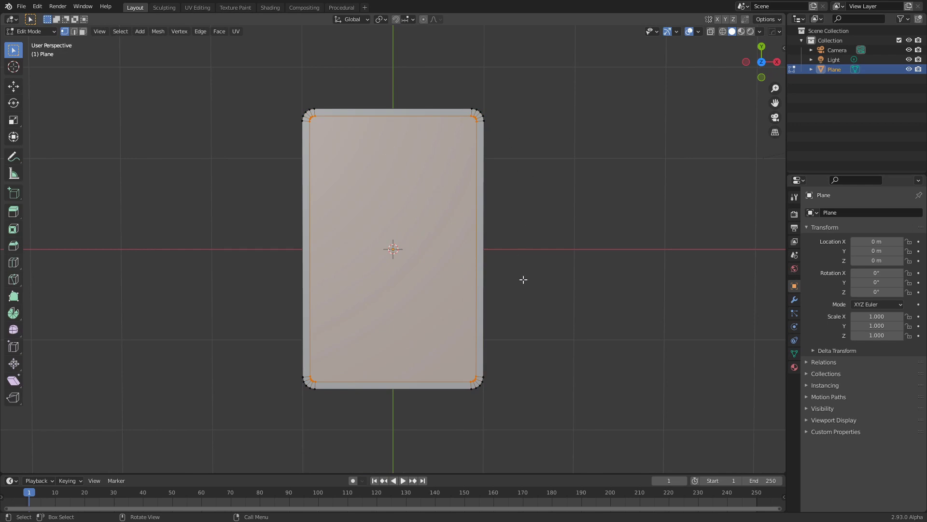
key(KP_7)
key(a)
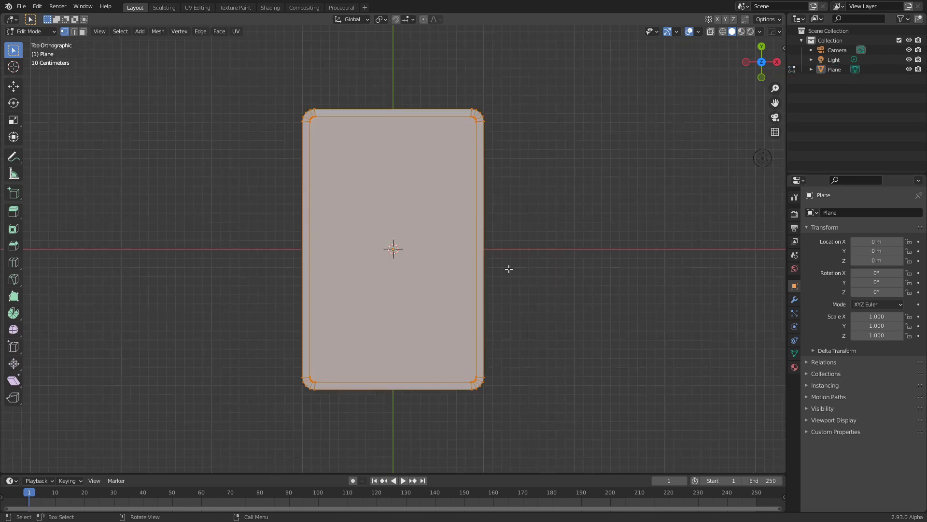
key(KP_1)
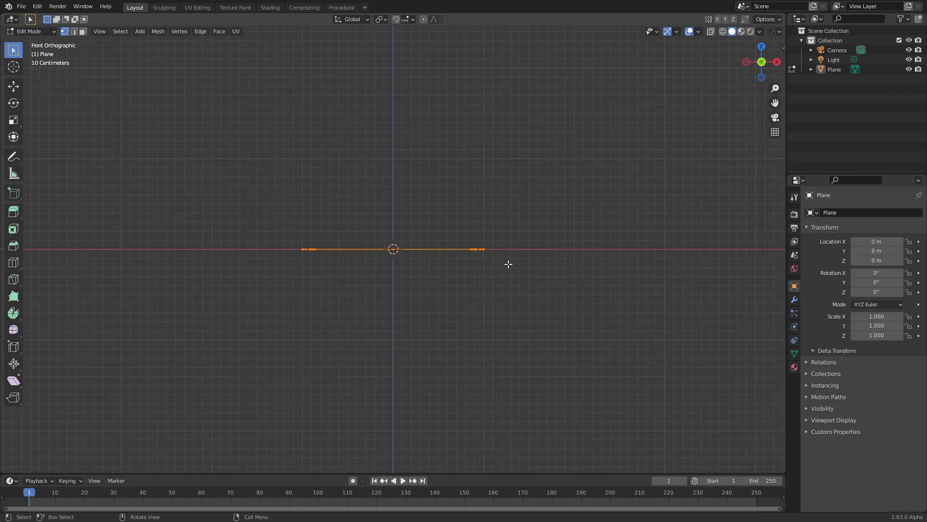
scroll(521, 306, up, 3)
key(e)
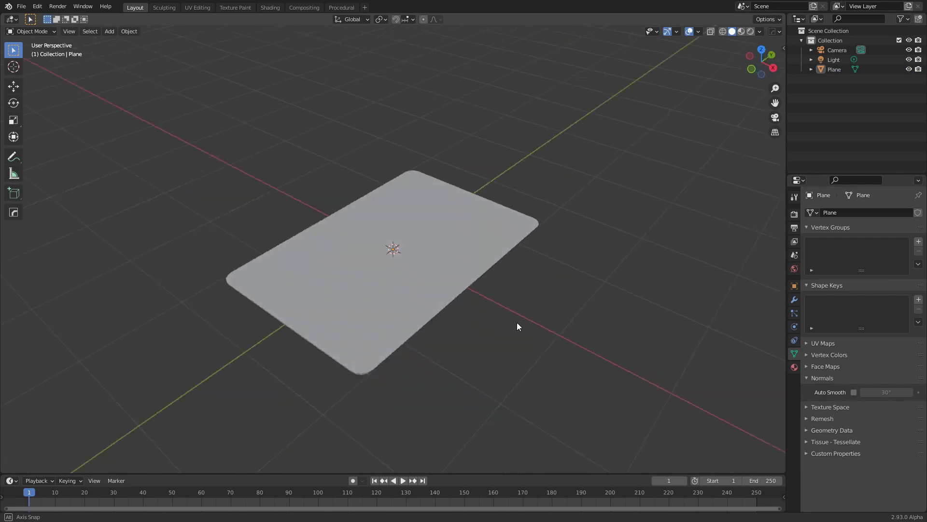
middle_drag(517, 322, 429, 307)
middle_drag(541, 241, 550, 283)
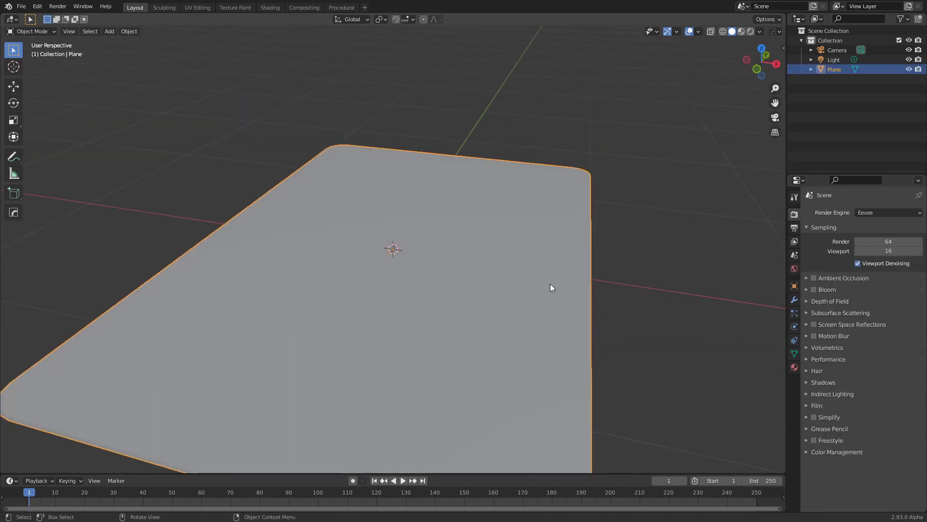
Enable Auto Smooth at 30° for the card's normals
scroll(550, 283, down, 3)
click(794, 354)
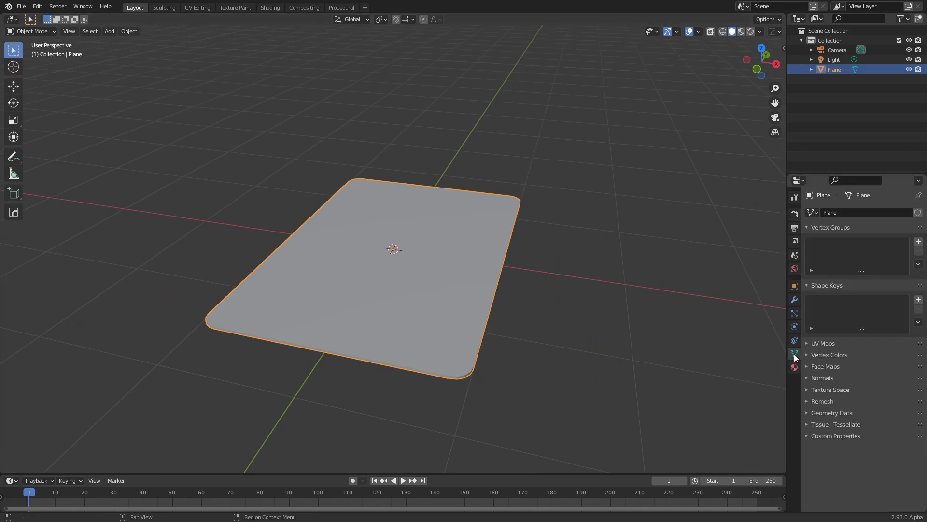
click(807, 379)
click(854, 392)
scroll(586, 381, up, 3)
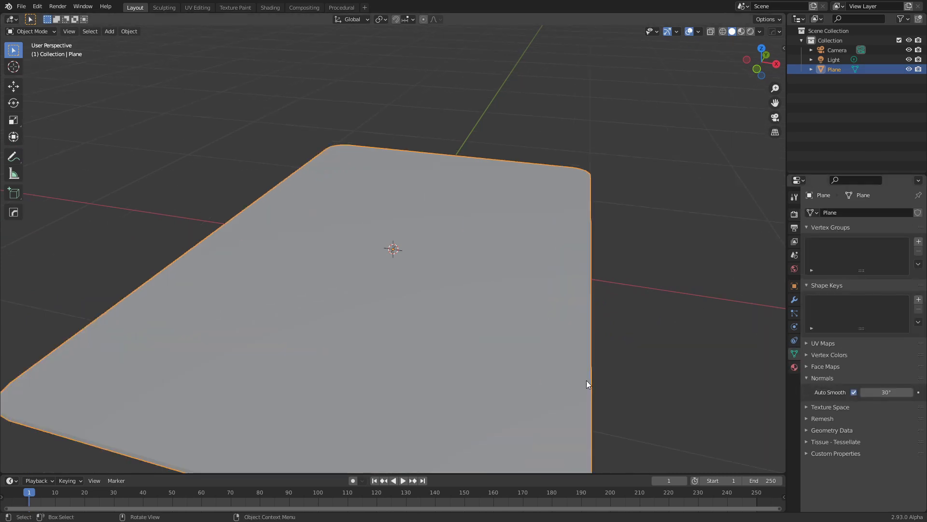
Shade the card smooth and check its surface from several angles
right_click(500, 302)
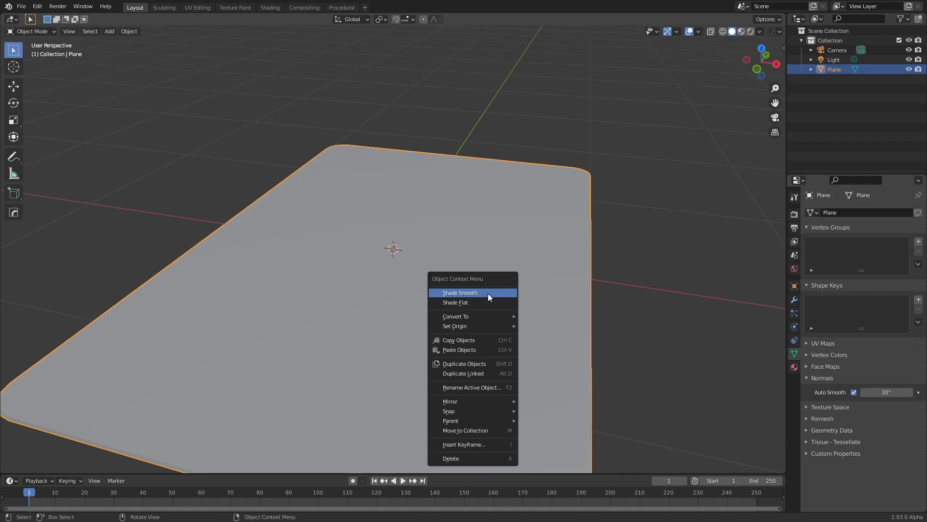
click(488, 292)
click(625, 369)
middle_drag(625, 370, 494, 315)
click(435, 272)
middle_drag(436, 271, 514, 298)
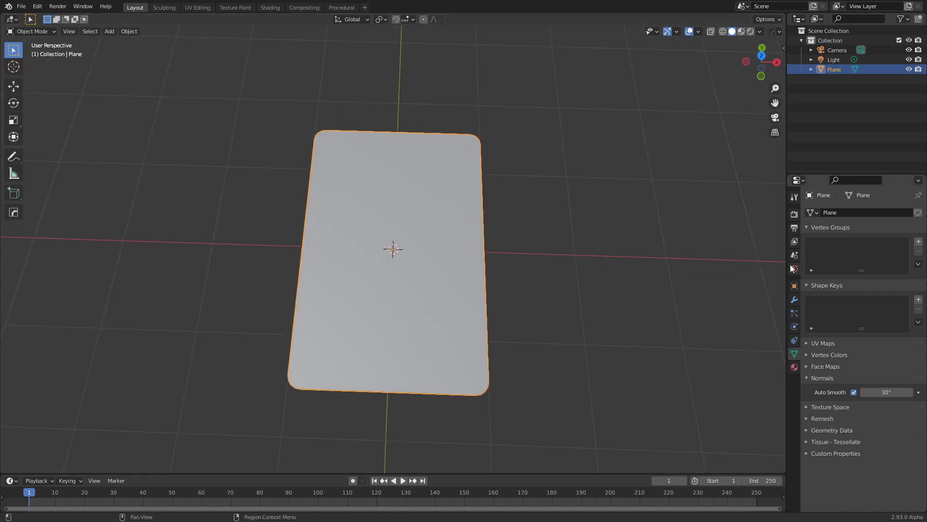
middle_drag(682, 250, 557, 253)
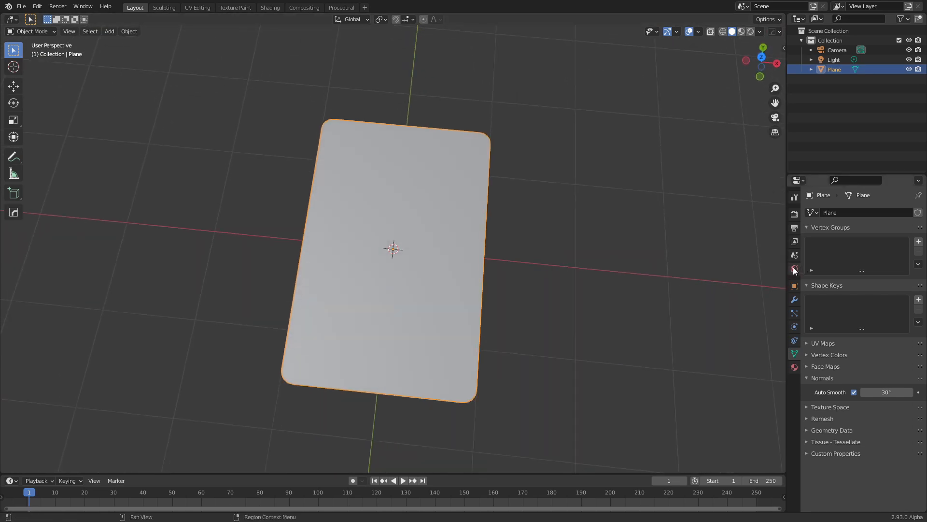
Create a new material on the card and name it border
click(795, 366)
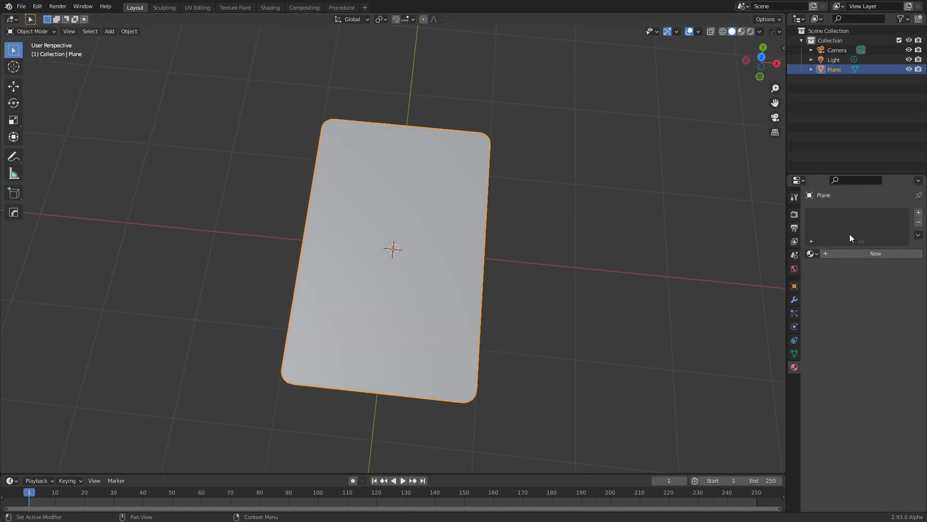
click(874, 253)
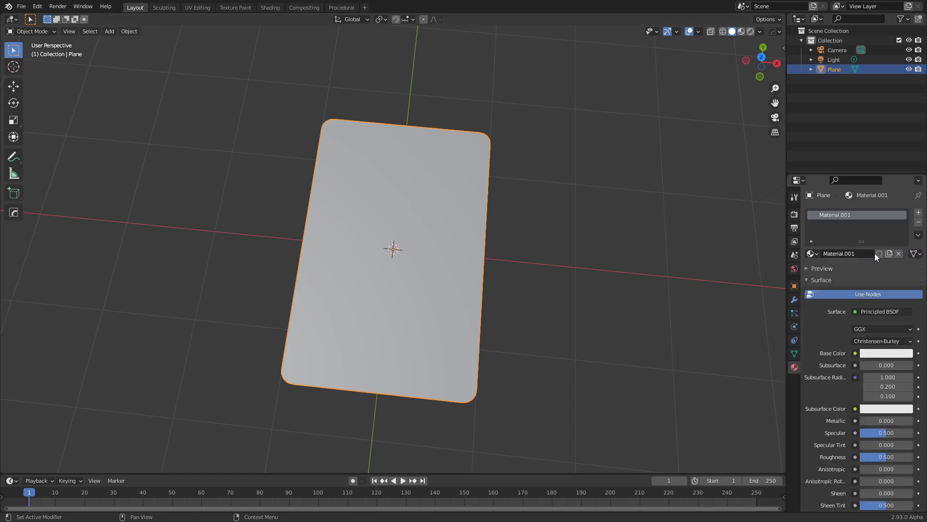
double_click(835, 213)
text(border)
key(Return)
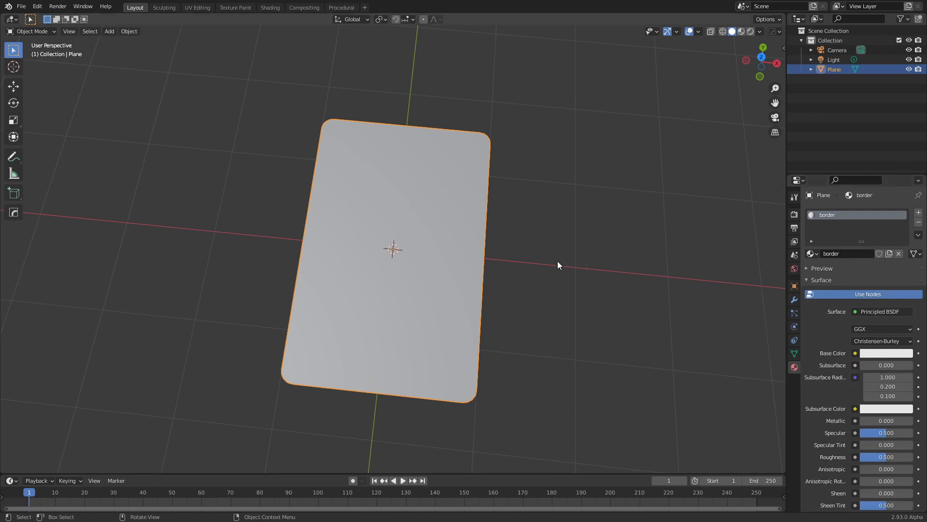
Add a second material named Mask with a green base color (hue 0.345, saturation 0.813, value 0.8)
middle_drag(558, 264, 559, 254)
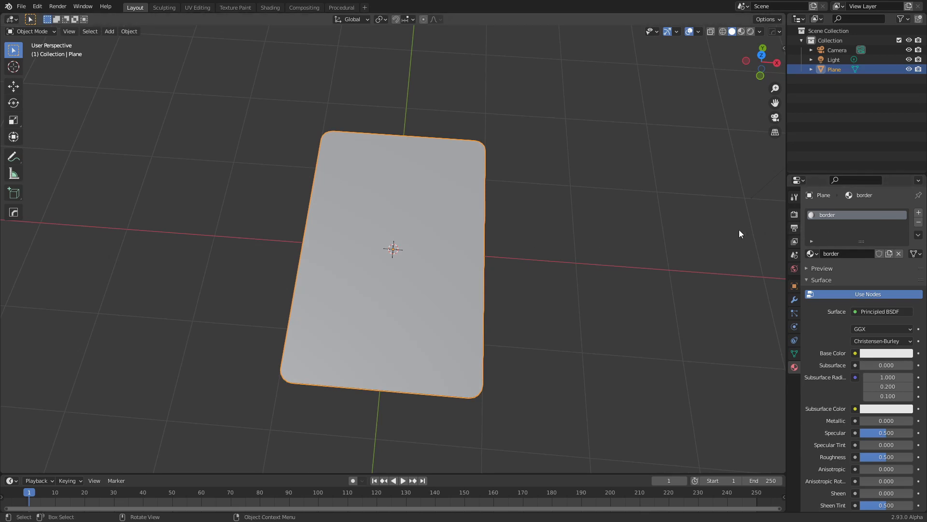
click(917, 214)
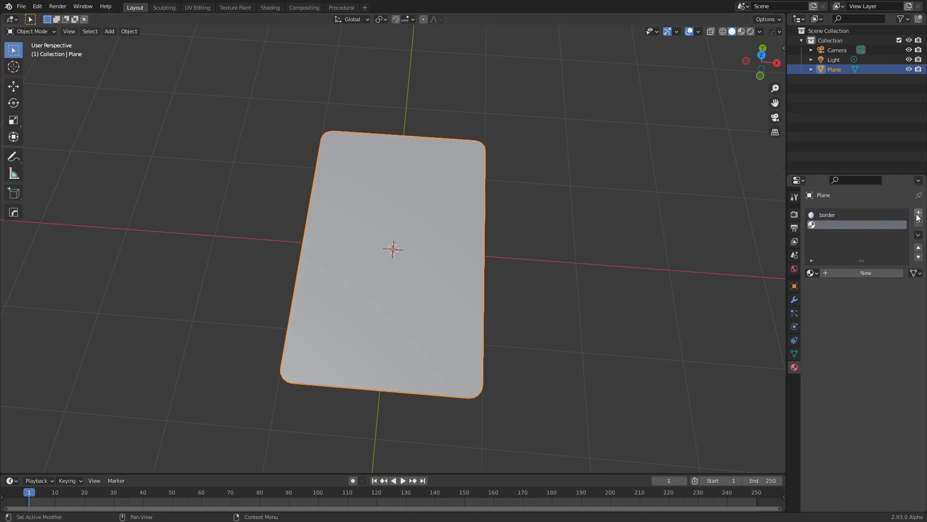
middle_drag(543, 215, 543, 247)
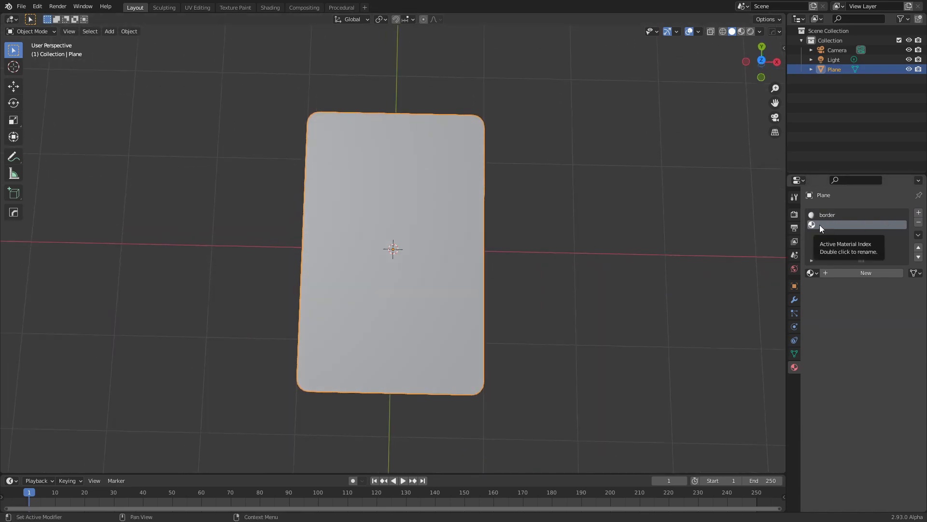
click(855, 274)
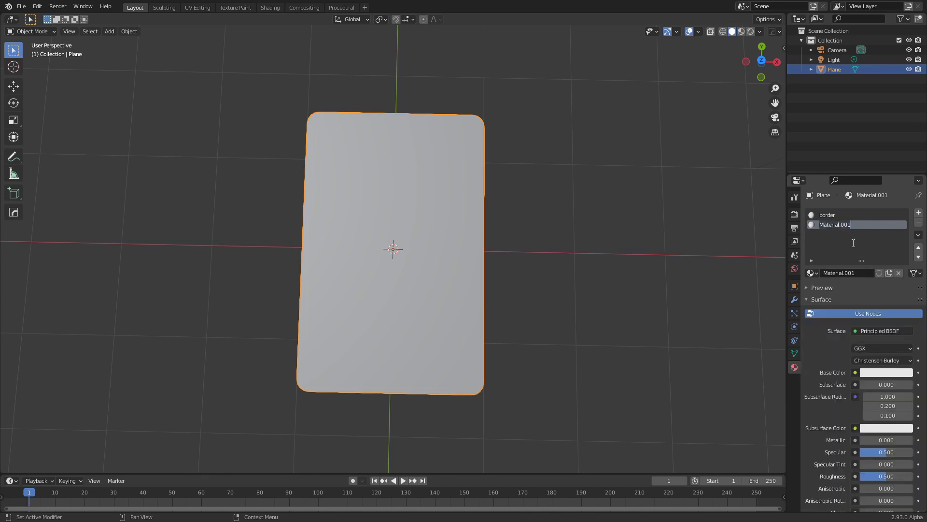
text(Mask)
key(Return)
click(876, 372)
drag(856, 292, 848, 258)
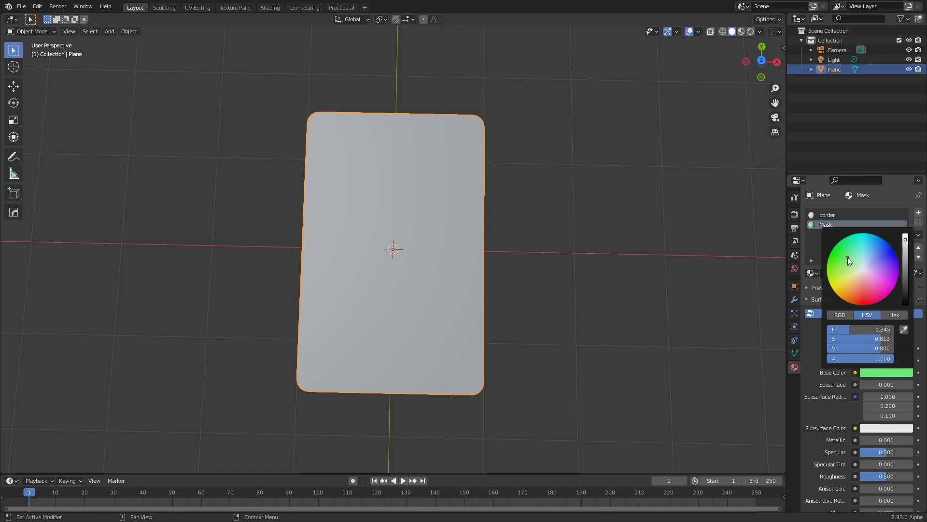
Assign the Mask material to the large inner face on the card's front
middle_drag(604, 217, 497, 267)
key(Tab)
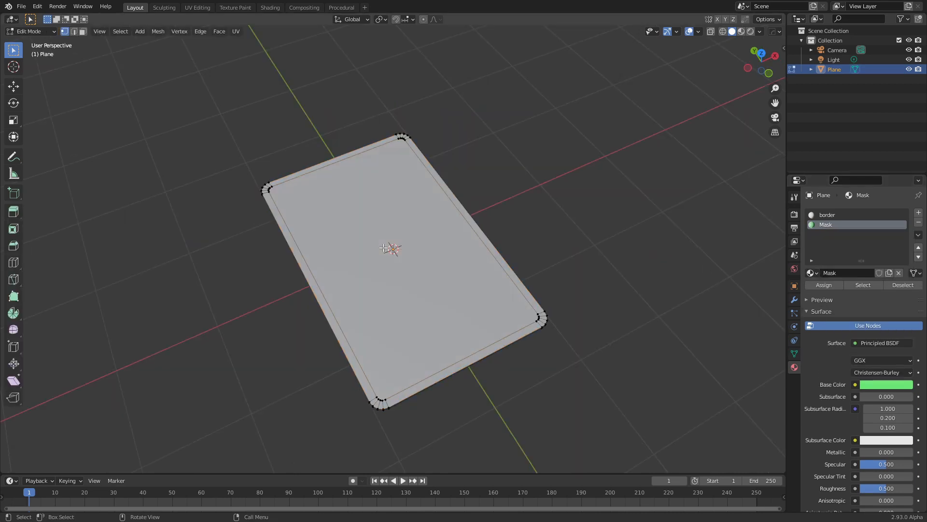
key(3)
middle_drag(338, 242, 406, 273)
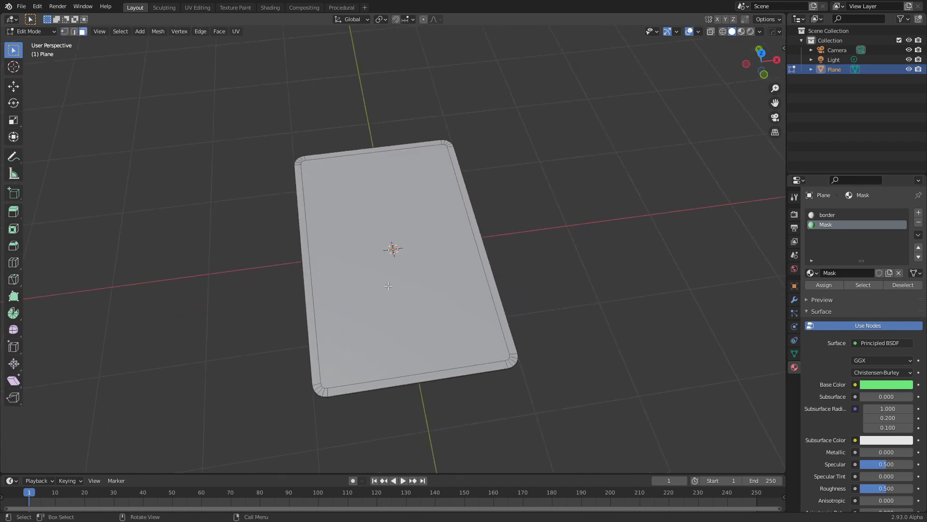
click(397, 281)
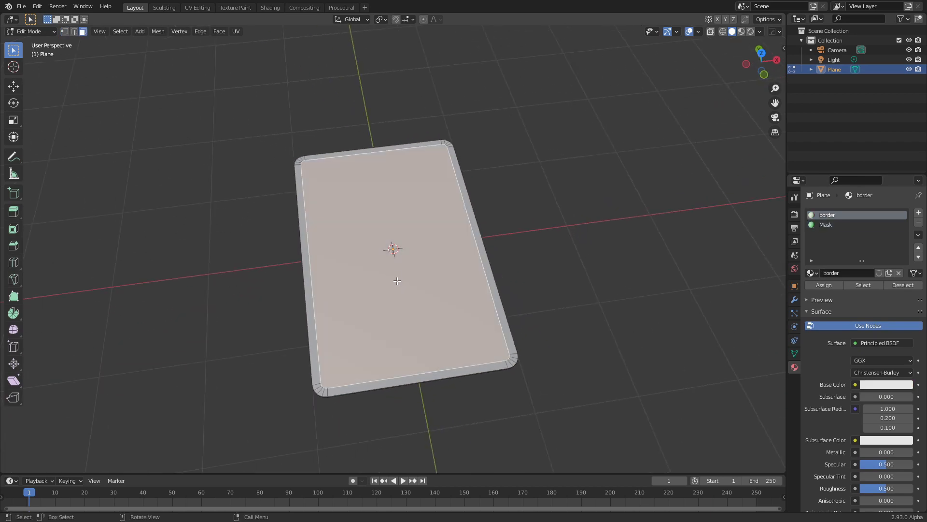
click(828, 285)
click(829, 224)
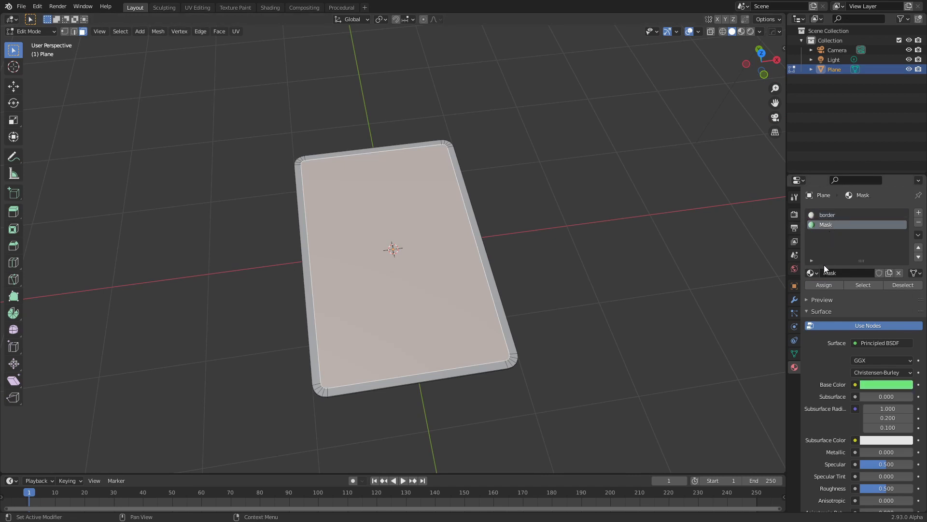
click(823, 285)
Switch the viewport to material preview shading and turn the card to its back side
middle_drag(652, 294, 428, 205)
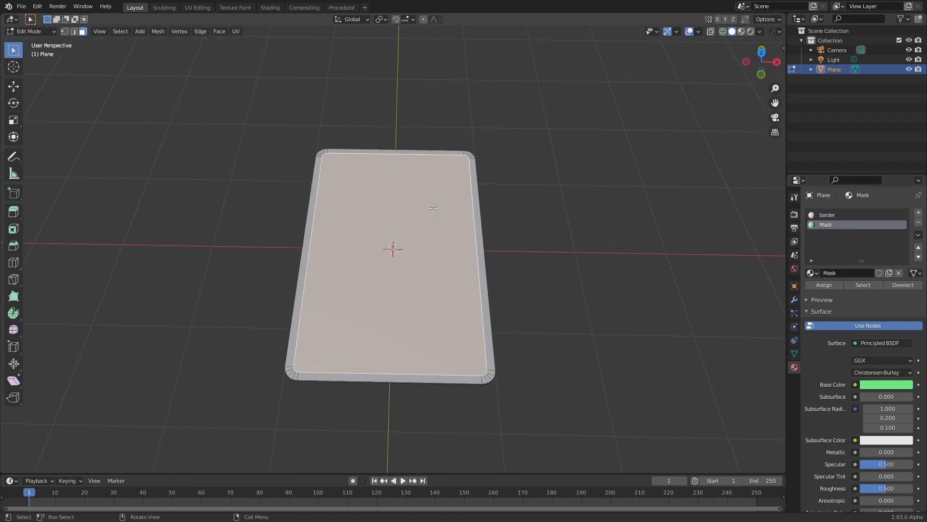
key(Tab)
key(Tab)
click(742, 32)
mouse_move(582, 257)
middle_down()
mouse_move(534, 223)
mouse_move(447, 100)
mouse_move(385, 73)
middle_up()
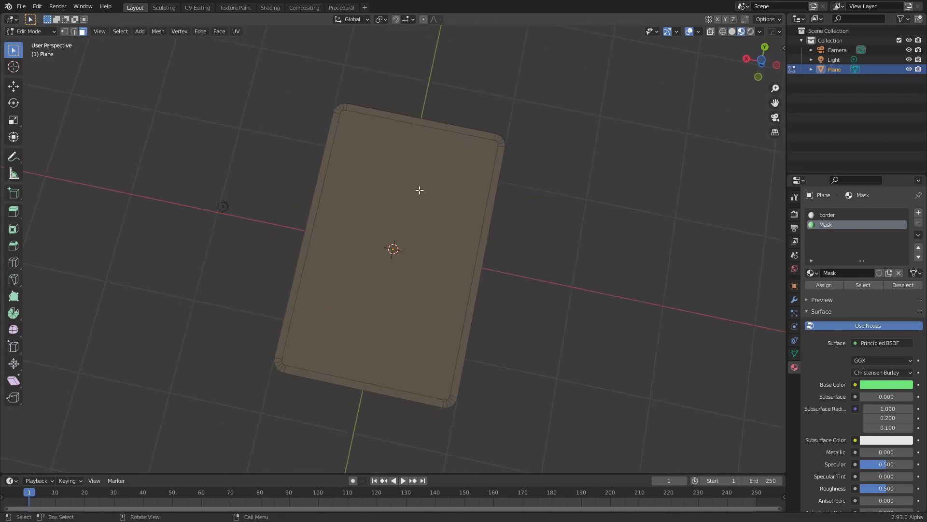
Add a third material named back with a near-black base color (hue 0.938, saturation 0.139, value 0.007)
click(919, 212)
click(844, 272)
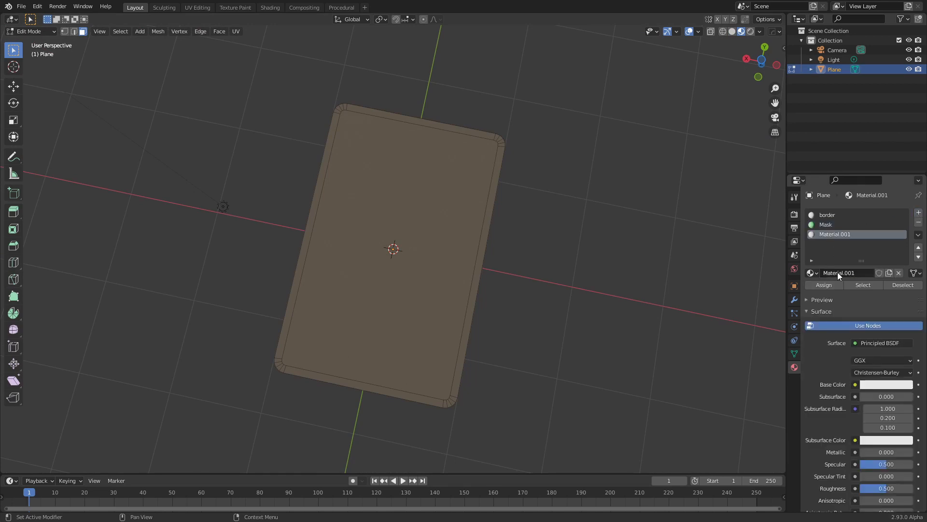
click(839, 273)
text(back)
key(Return)
click(883, 385)
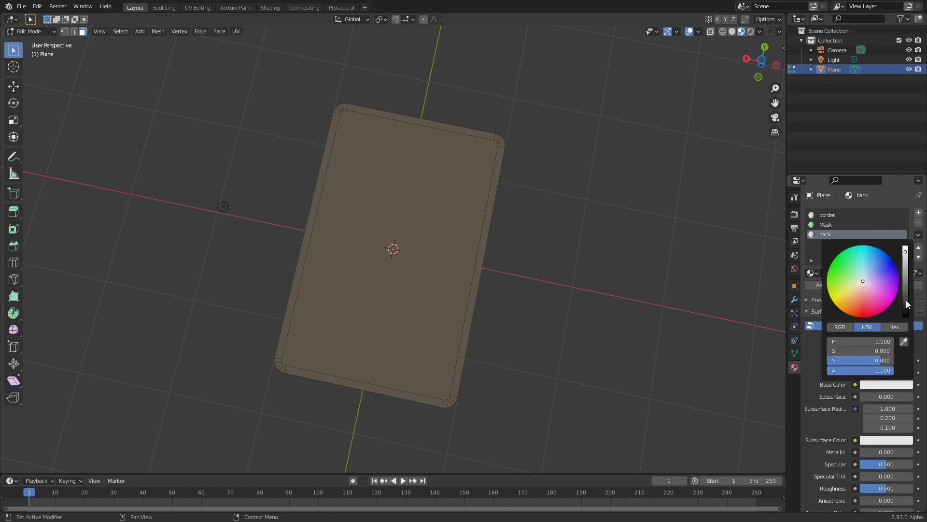
drag(907, 300, 865, 284)
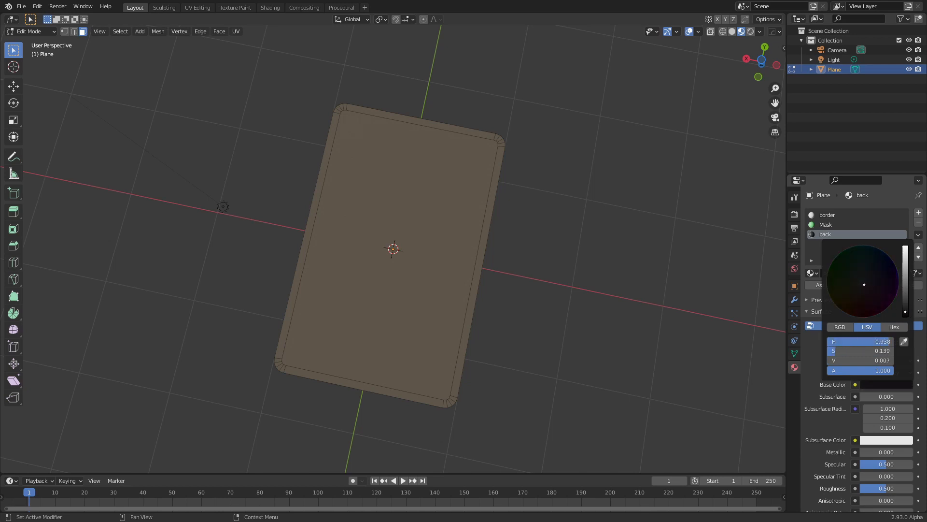
Assign the back material to the large inner face on the card's back side and leave Edit Mode
click(430, 268)
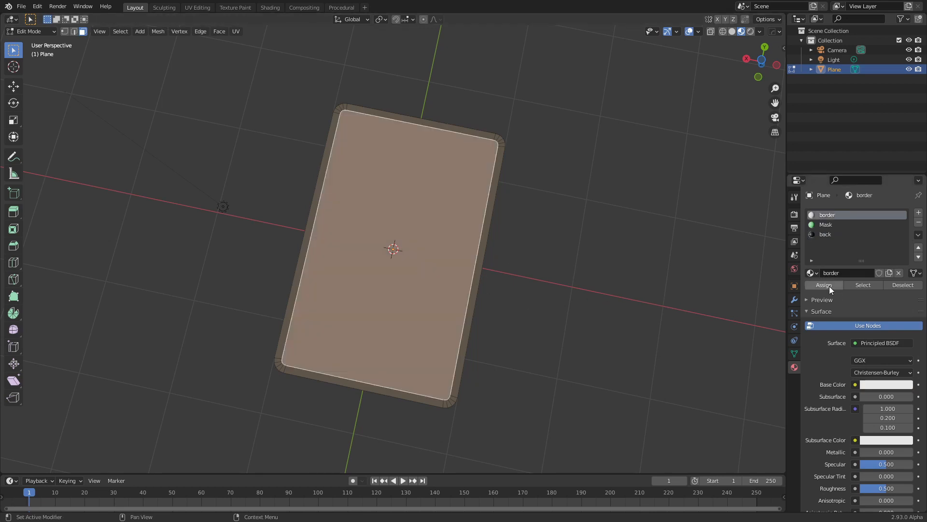
click(832, 236)
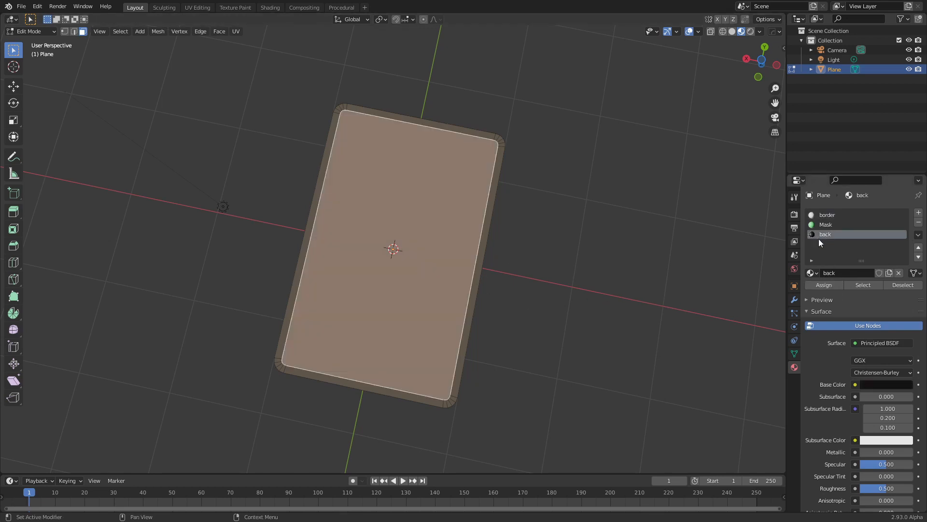
click(823, 285)
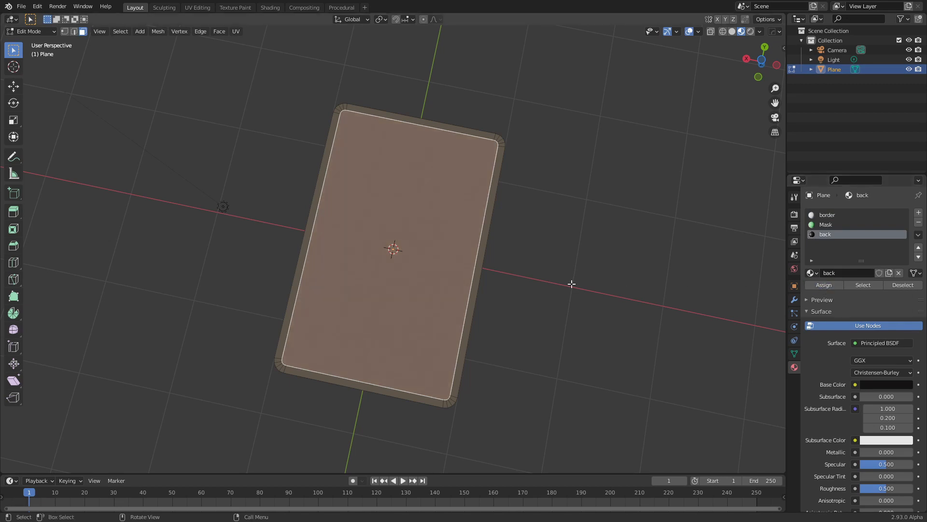
key(Tab)
middle_drag(458, 302, 534, 192)
middle_drag(476, 233, 455, 324)
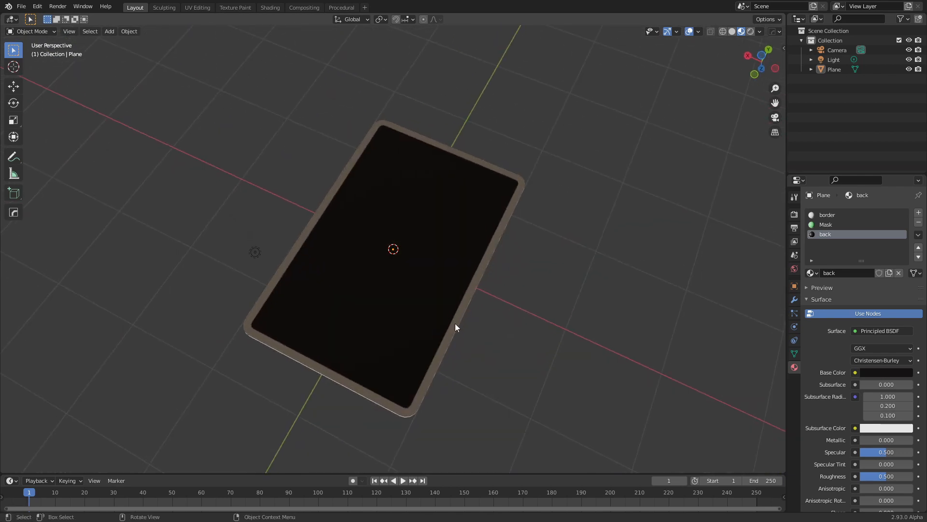
middle_drag(440, 257, 425, 144)
middle_drag(424, 215, 411, 167)
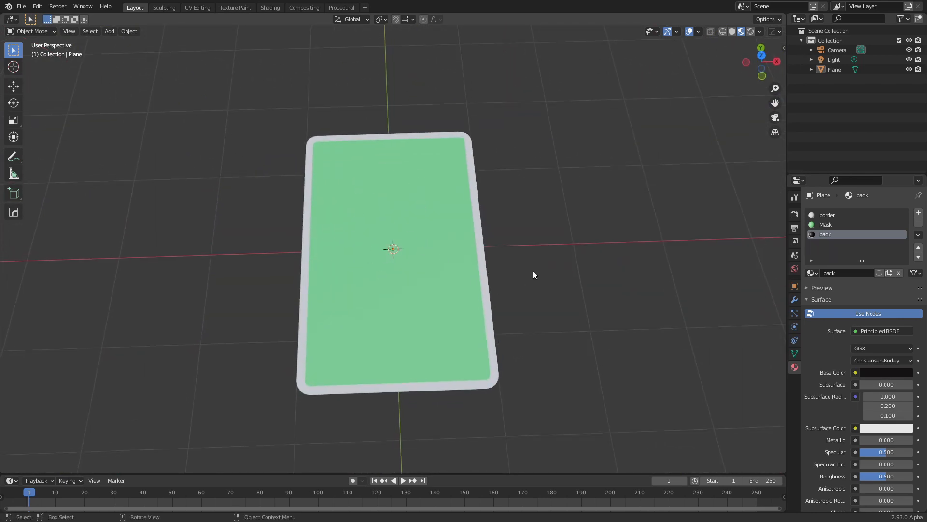
middle_drag(424, 187, 459, 204)
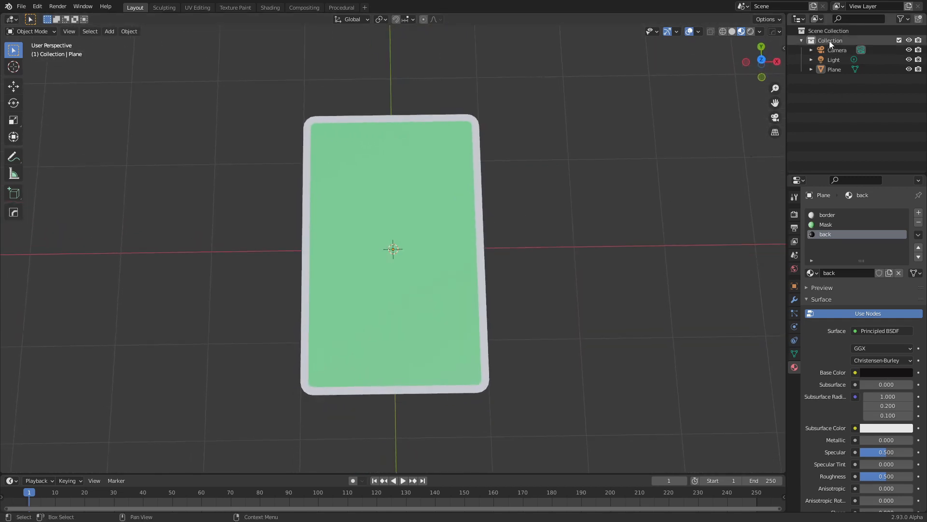
Rename the Plane object as card
click(833, 70)
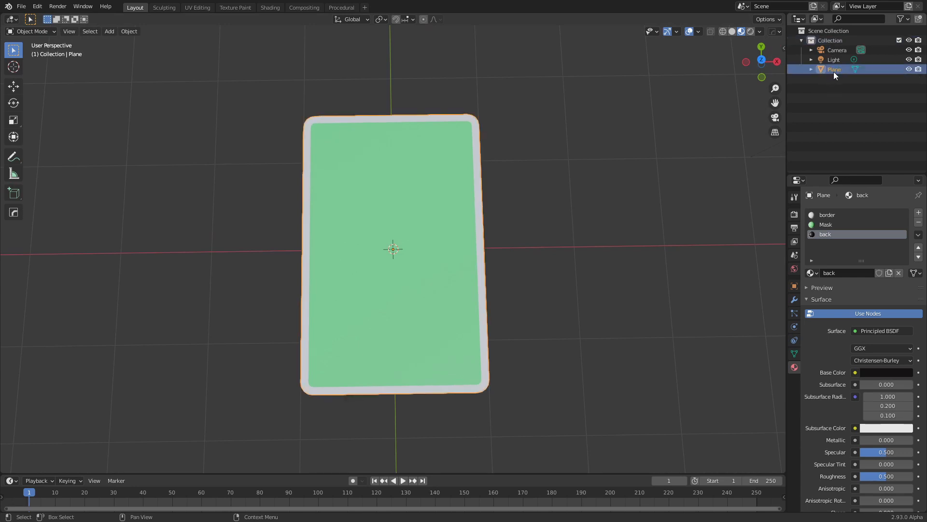
double_click(834, 69)
text(card)
key(Return)
Move the Camera and Light out of the Collection into the top-level Scene Collection
click(832, 49)
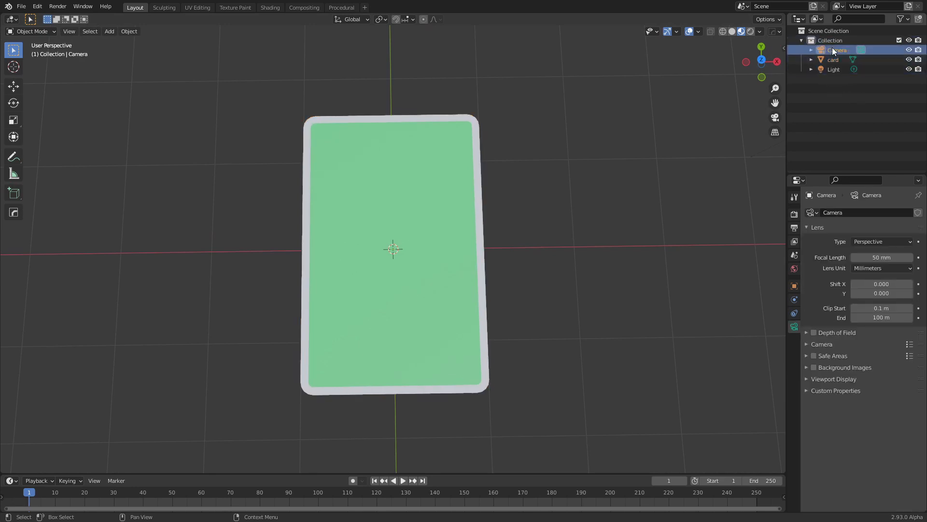
ctrl+click(837, 70)
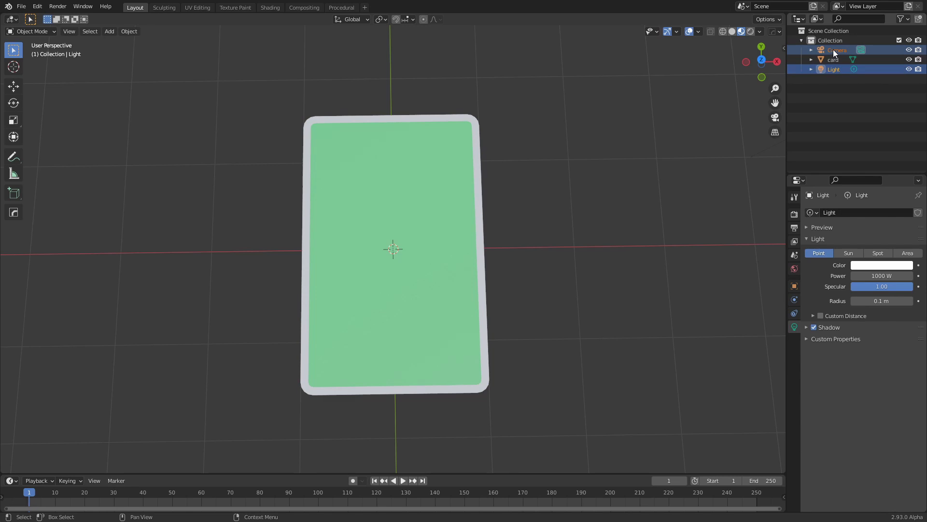
drag(833, 49, 821, 28)
click(830, 50)
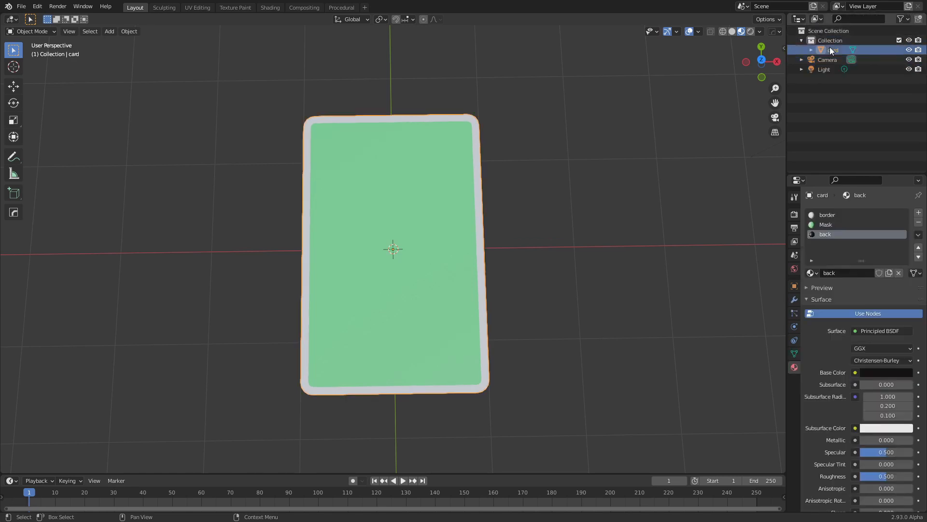
Rename both the collection containing the card and the view layer as Card
click(833, 39)
double_click(829, 39)
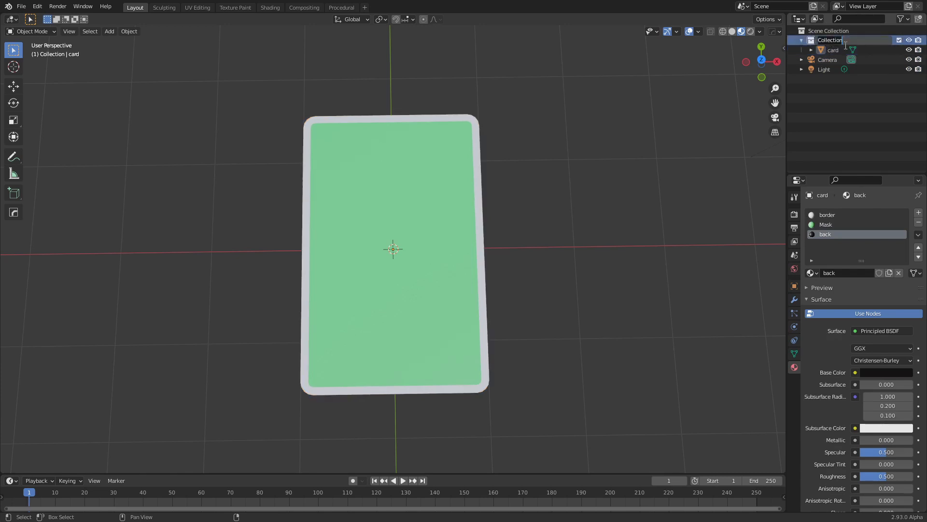
text(Card)
key(Return)
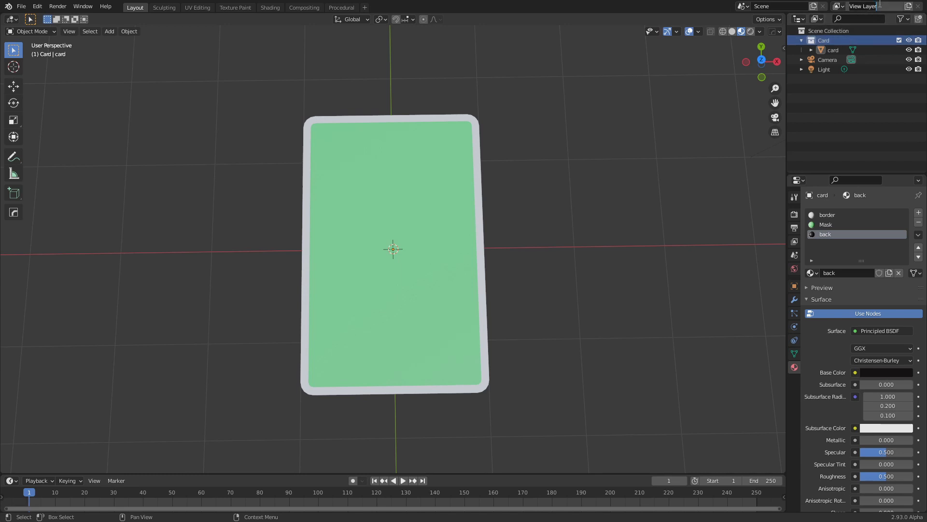
text(Card)
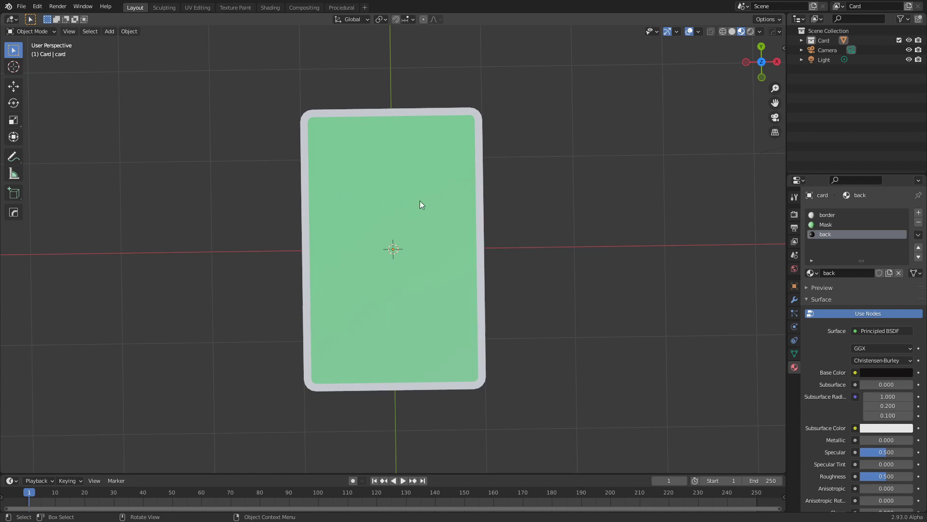
Add a Monkey mesh at the center of the card
middle_drag(547, 230, 341, 233)
middle_drag(446, 177, 453, 220)
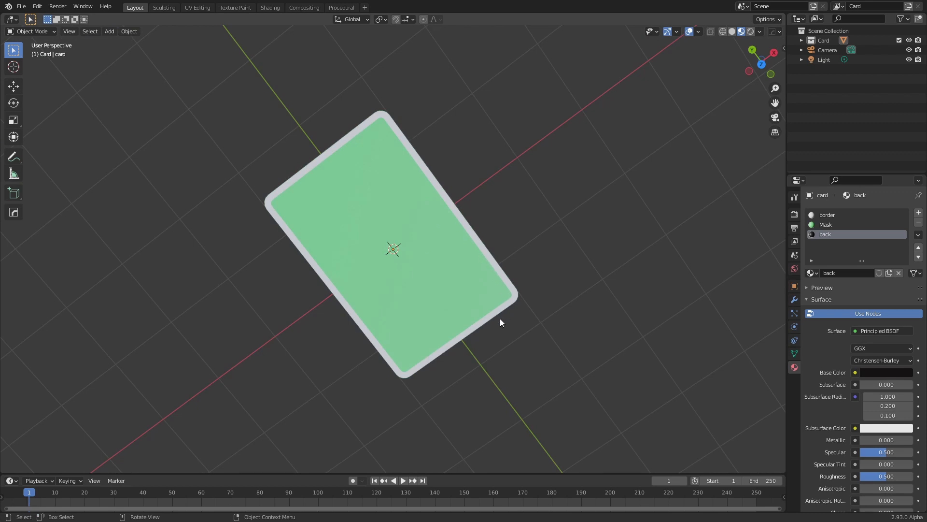
middle_drag(364, 118, 448, 212)
scroll(410, 155, down, 2)
key(shift+a)
mouse_move(439, 218)
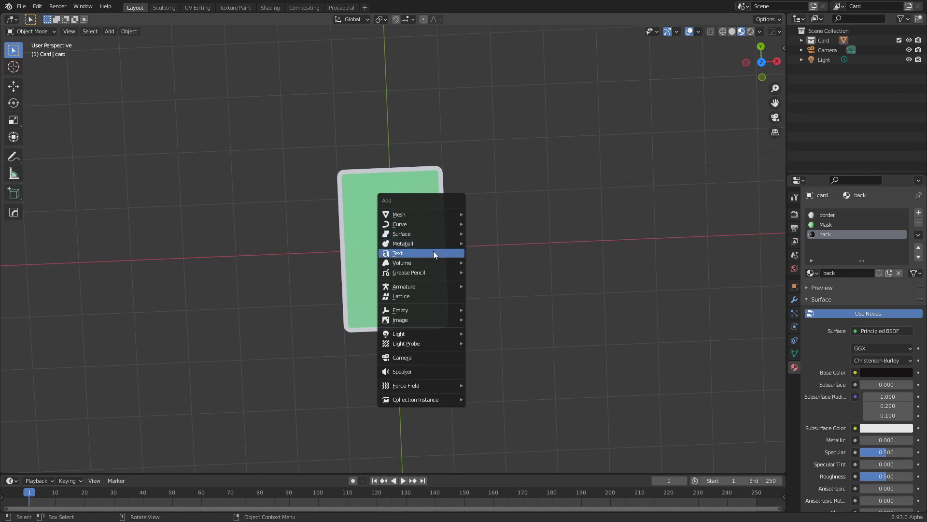
mouse_move(426, 271)
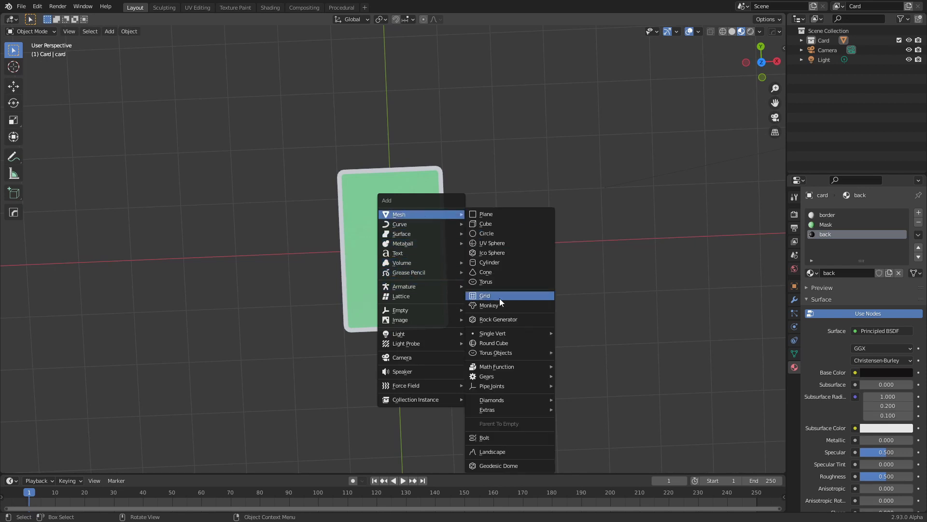
click(498, 302)
Rotate the monkey -90° about the global X axis
middle_drag(520, 215, 519, 165)
text(r)
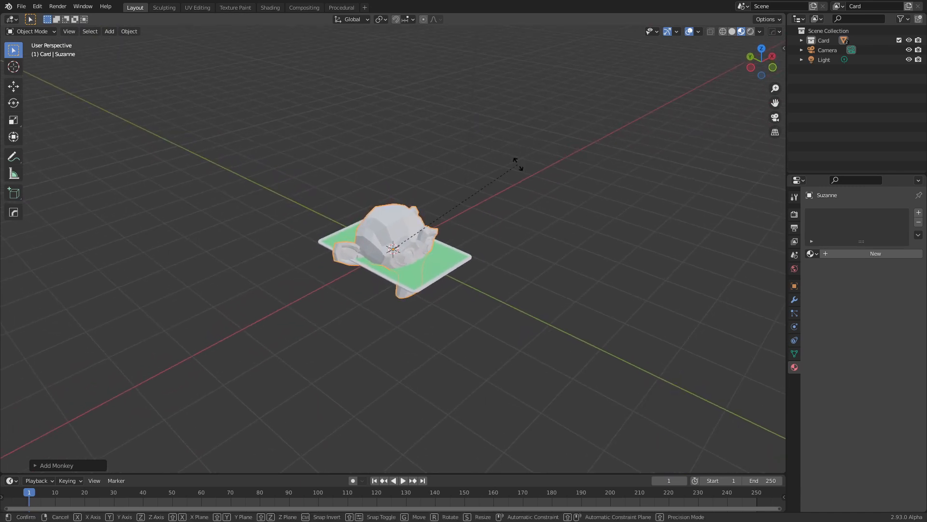
text(x90)
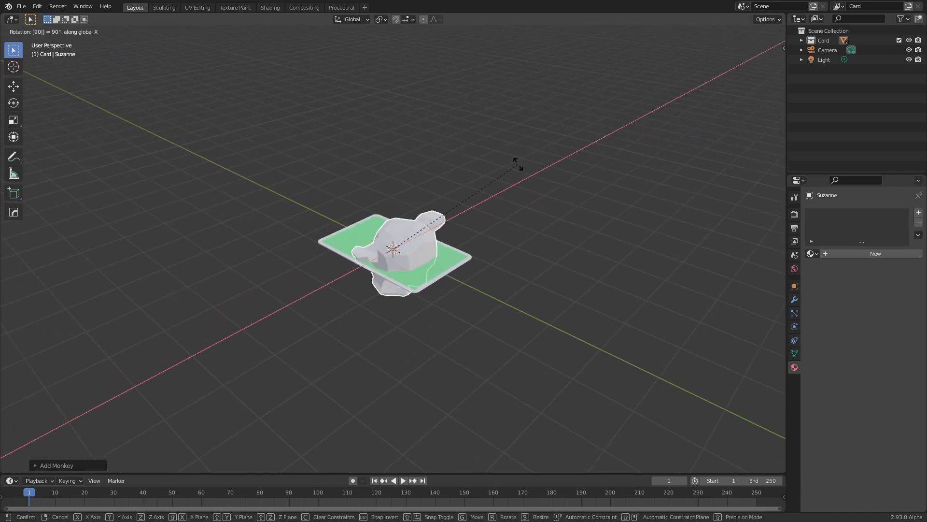
key(minus)
key(Return)
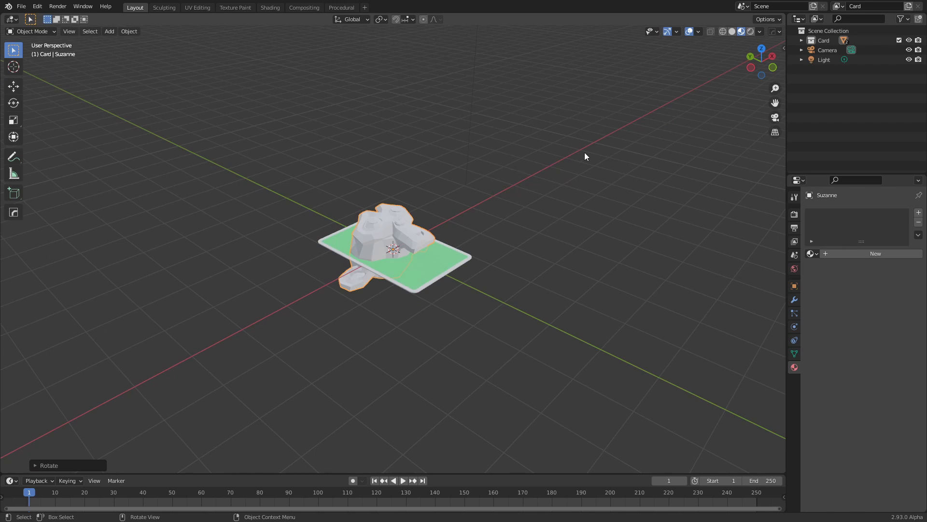
Move the monkey straight down along Z until it sits just beneath the card
middle_drag(491, 244, 486, 271)
key(g)
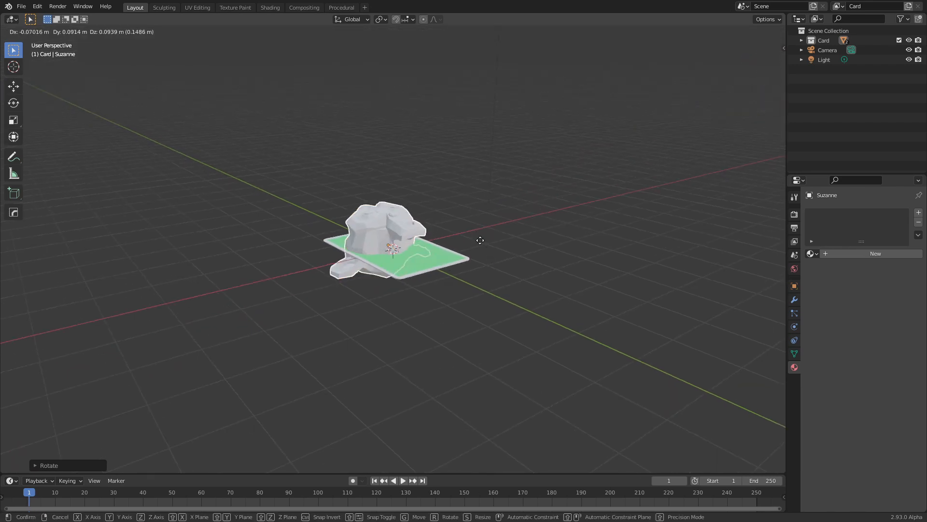
key(z)
click(487, 311)
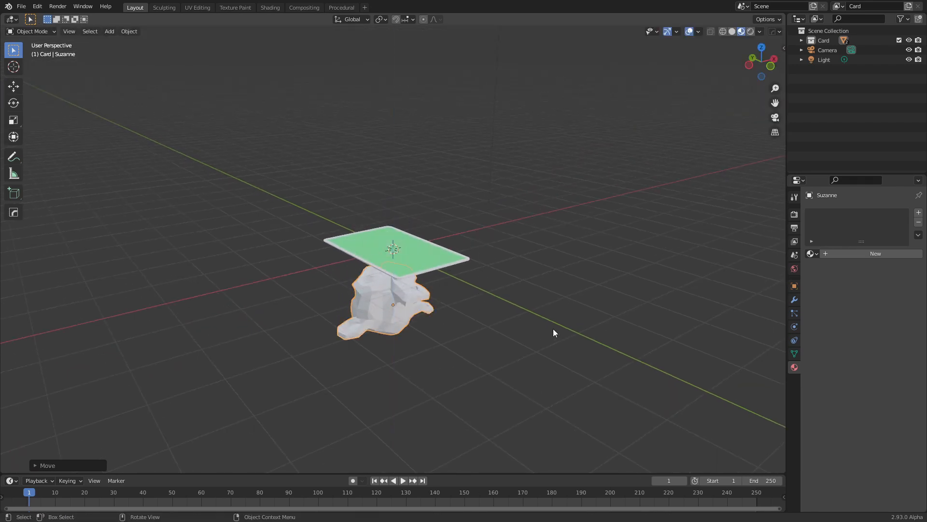
middle_drag(553, 330, 470, 328)
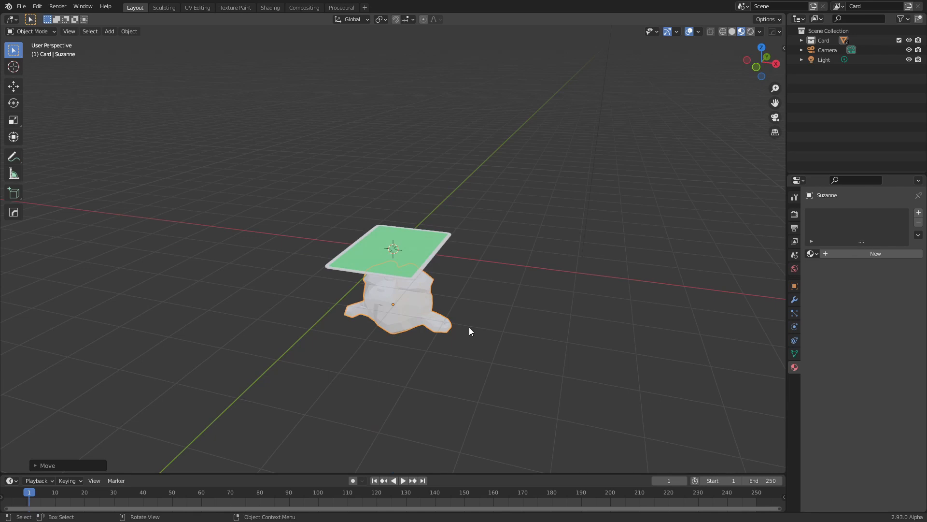
Add a level 1 subdivision surface to the monkey and shade it smooth
key(ctrl+1)
right_click(401, 309)
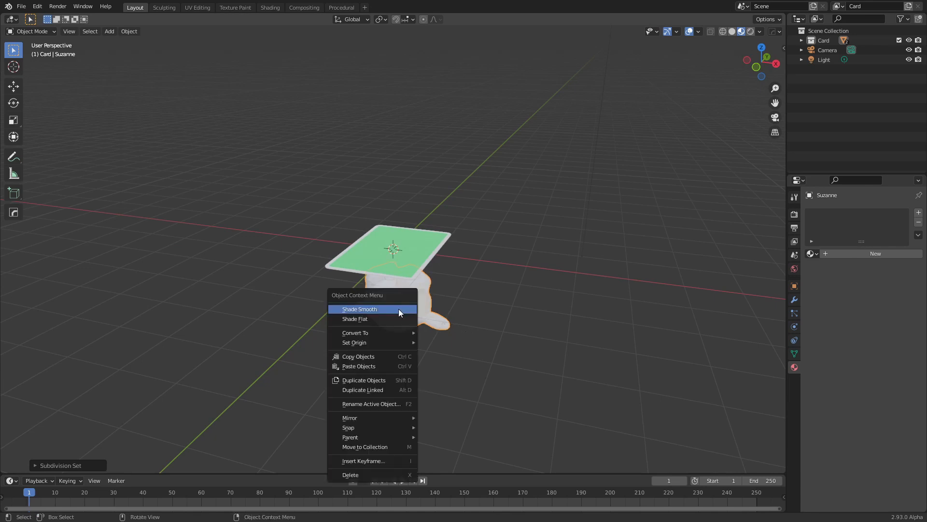
click(393, 309)
middle_drag(508, 285, 428, 248)
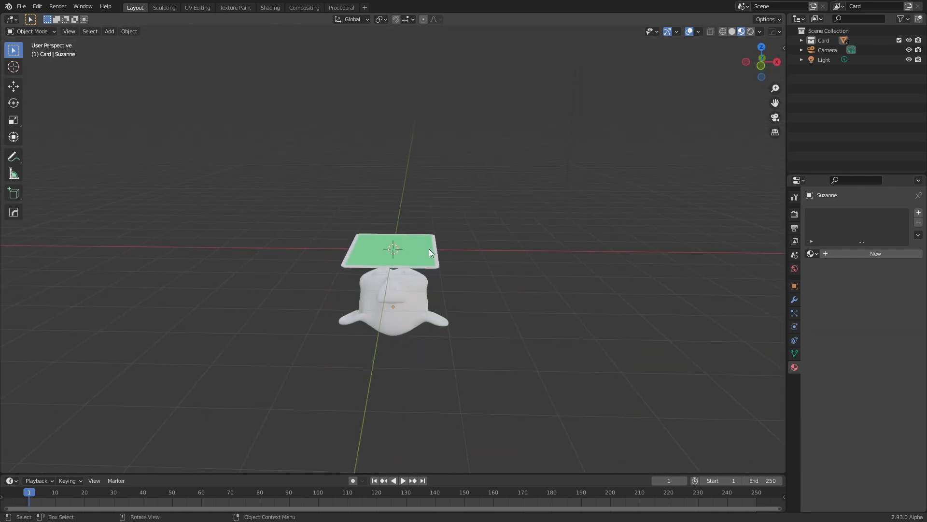
Give the monkey a material named Monkey
click(389, 323)
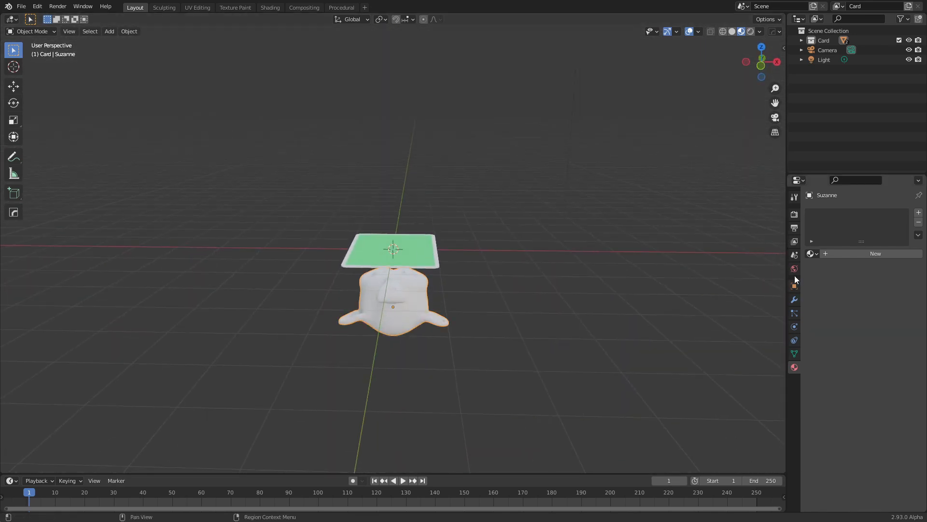
click(813, 253)
click(816, 229)
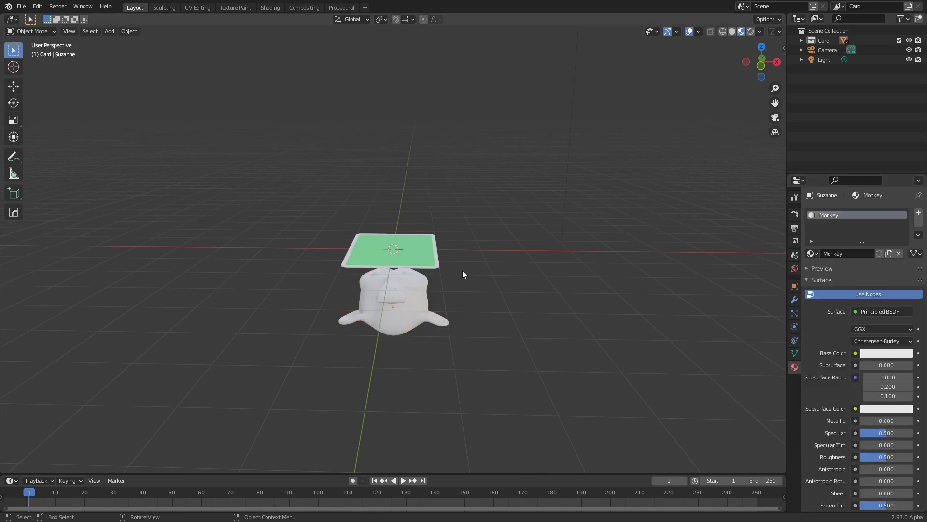
middle_drag(464, 275, 393, 199)
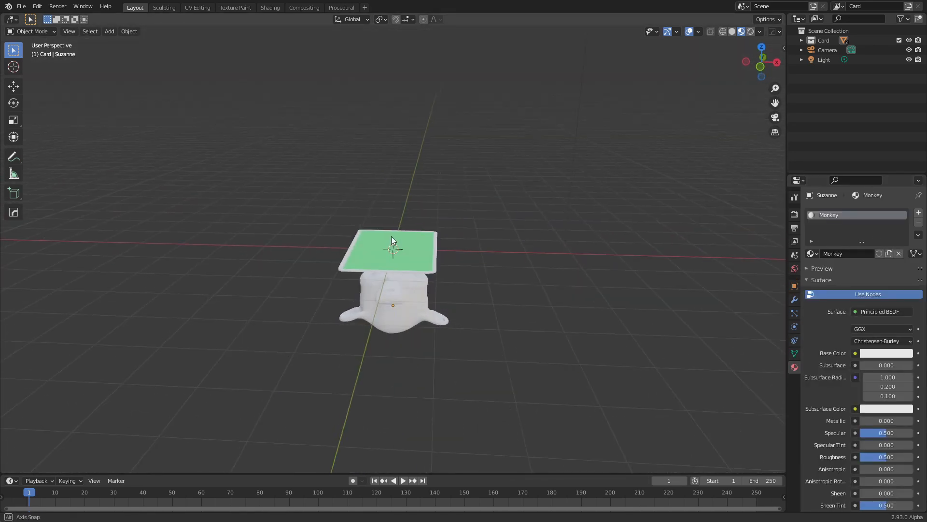
Add a plane mesh and move it straight down along Z to below the monkey
key(shift+a)
mouse_move(393, 224)
click(493, 229)
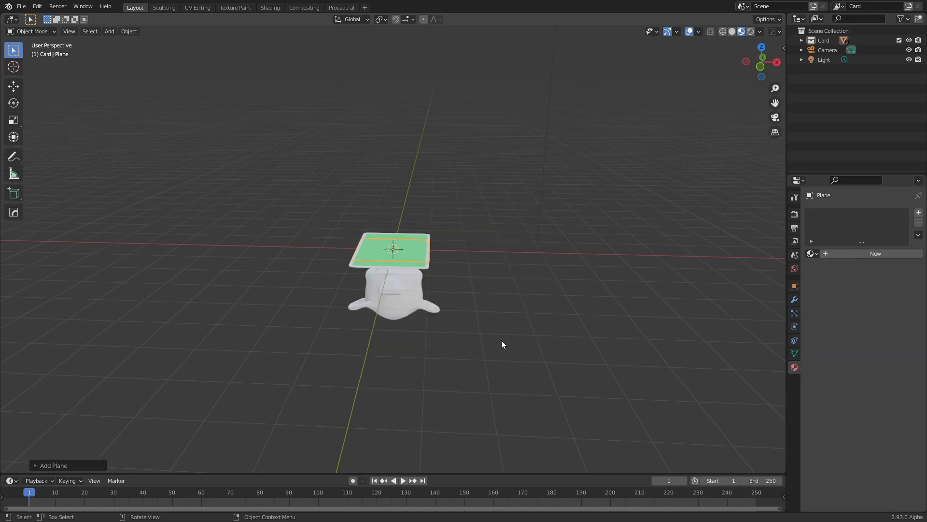
key(g)
key(z)
click(499, 397)
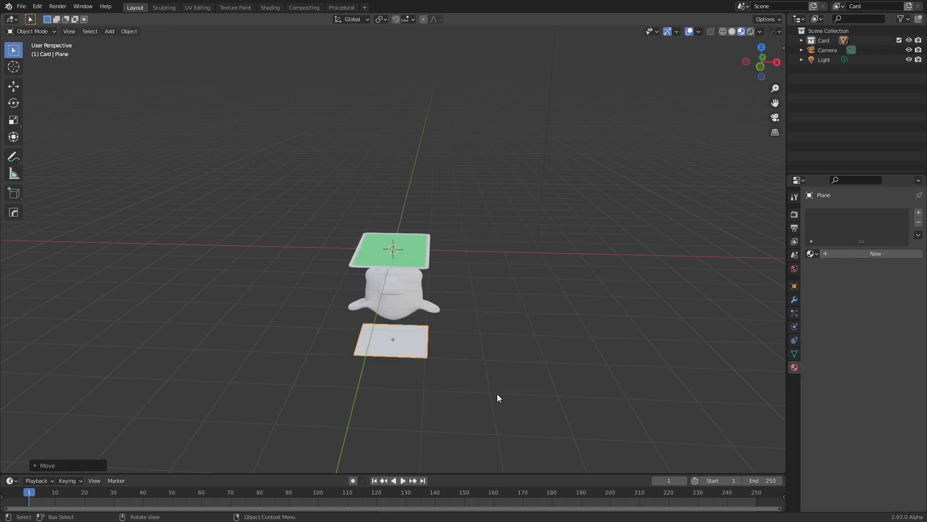
Scale the plane below the monkey up about 11 times into a large floor
scroll(463, 414, down, 4)
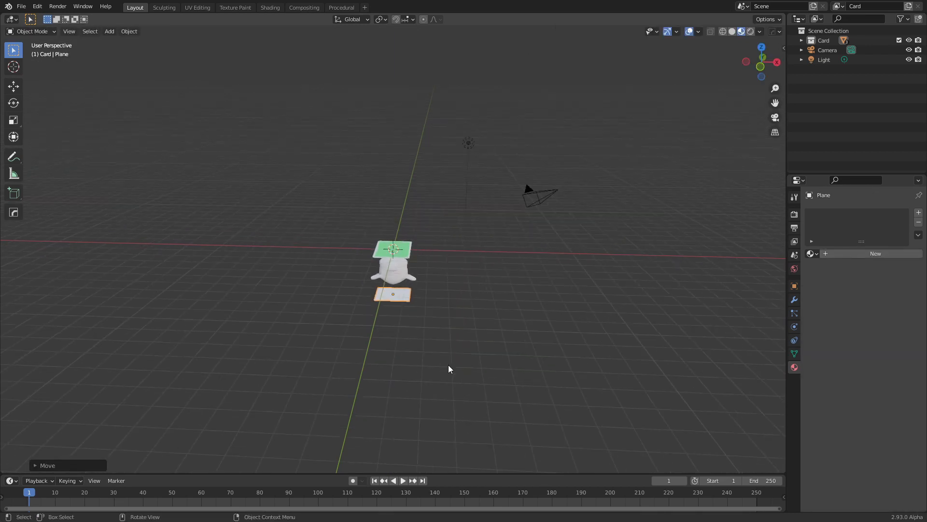
key(s)
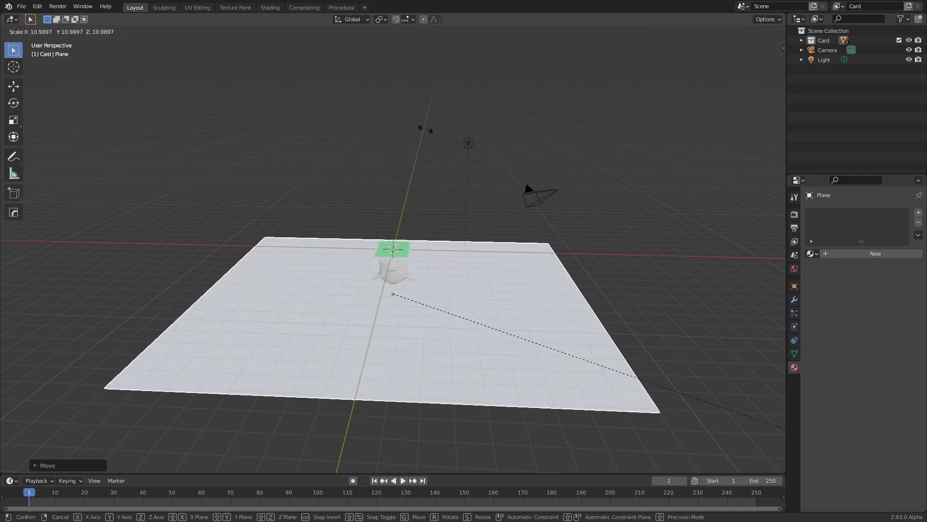
click(422, 130)
middle_drag(607, 335, 562, 329)
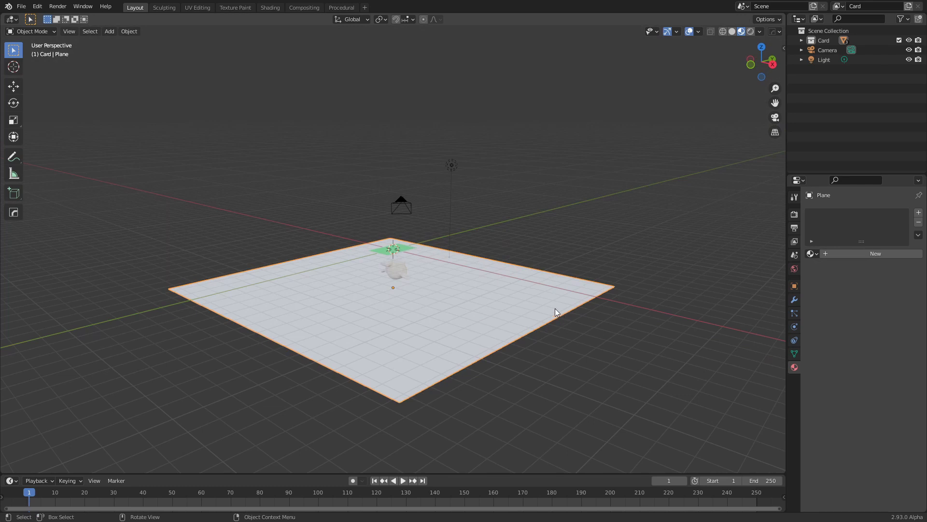
Extrude the floor plane upward about 2.7 m and delete the top face to make an open box
key(Tab)
key(e)
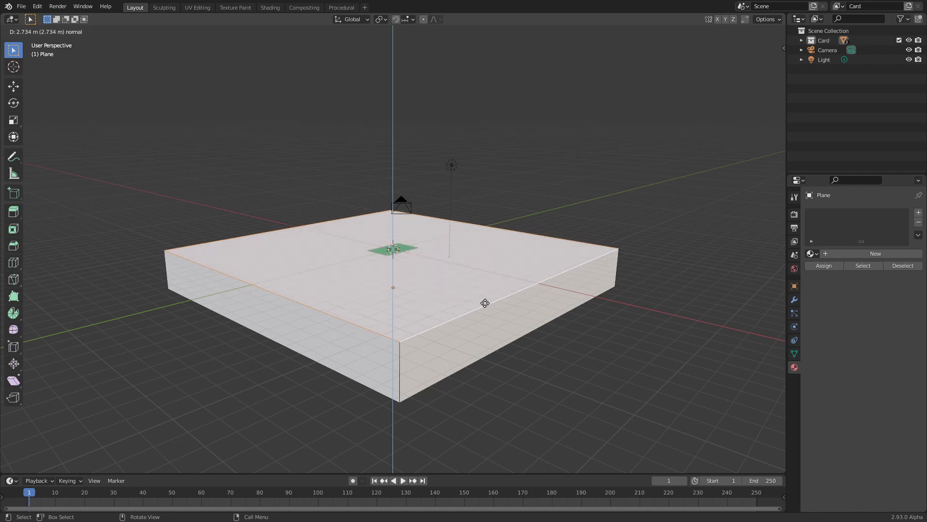
click(485, 303)
key(3)
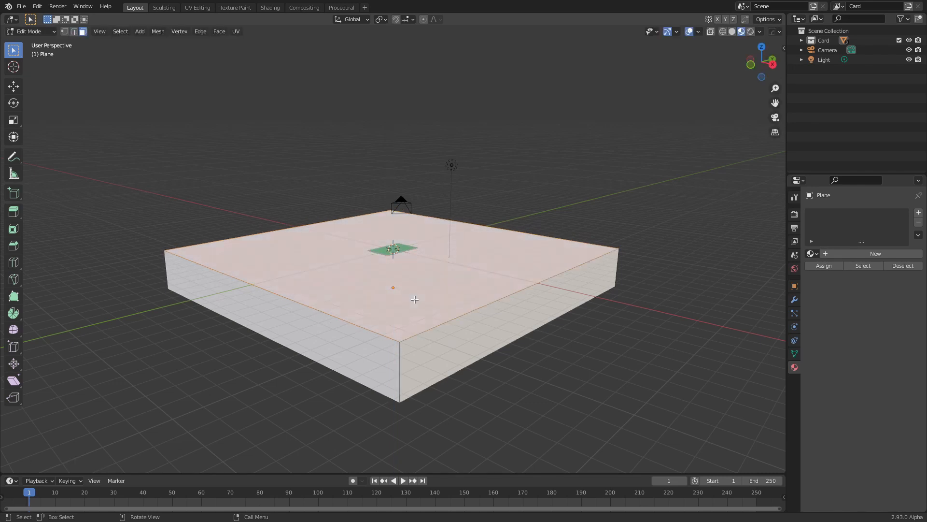
key(x)
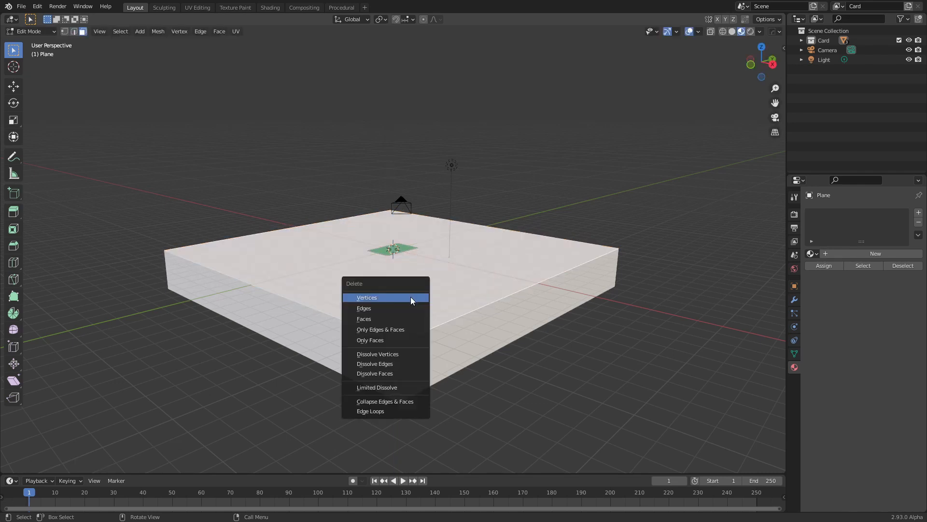
click(404, 317)
Scale the open box's bottom face down to about 0.78 so the walls slope inward
middle_drag(358, 307, 461, 305)
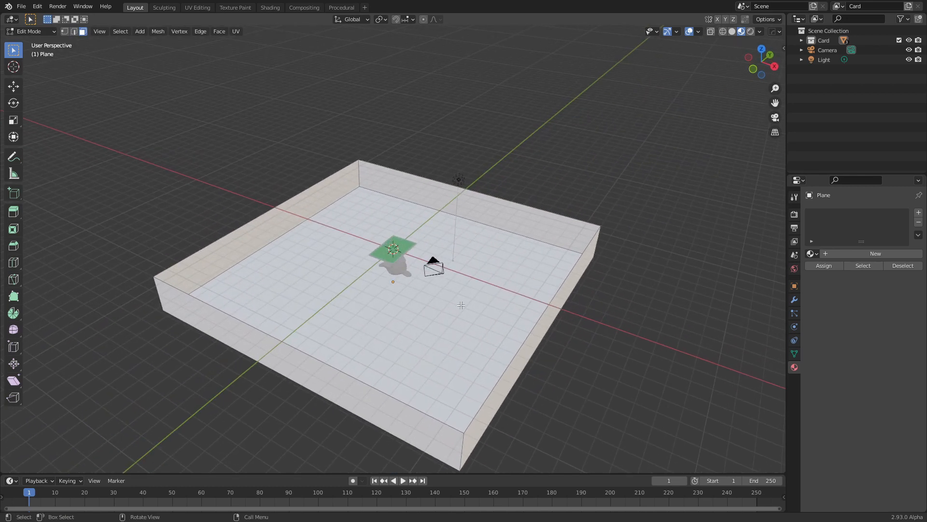
click(575, 261)
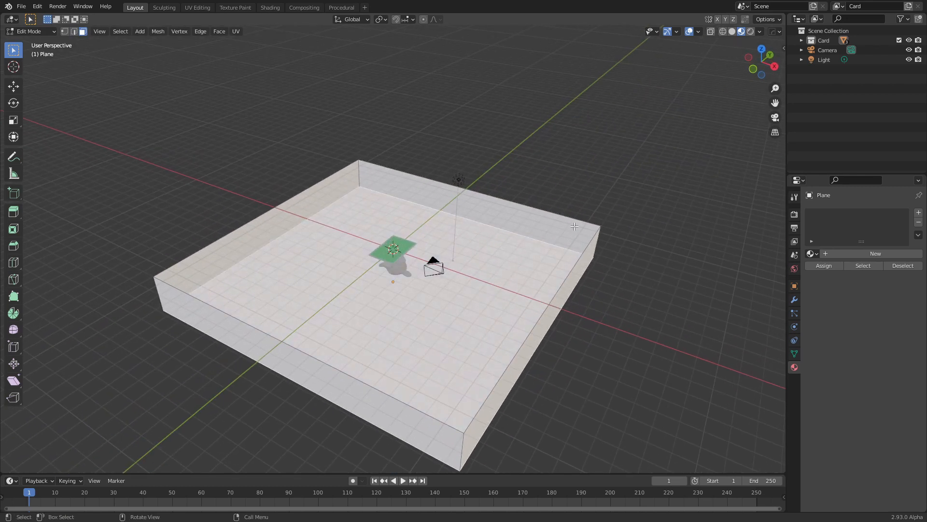
key(s)
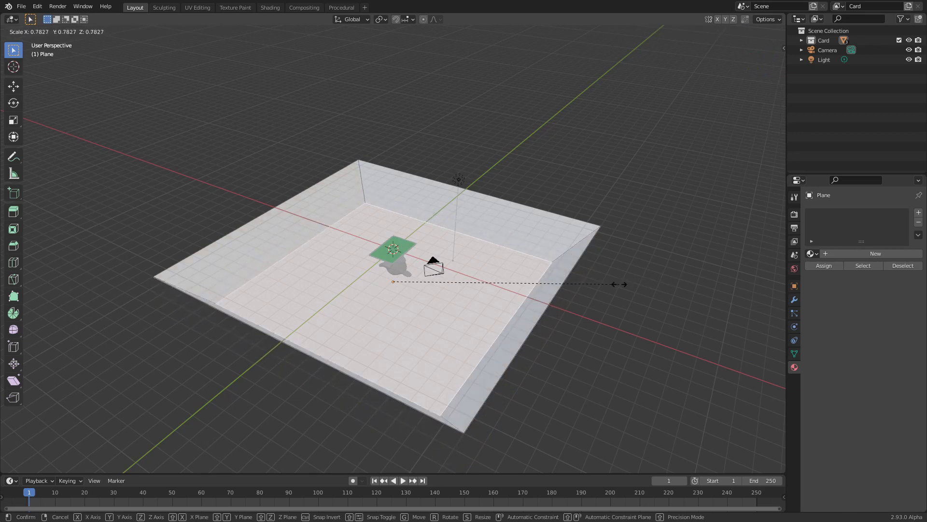
click(614, 283)
Bevel the open box's four bottom edges and four sloping corner edges with 6 segments
middle_drag(611, 289, 543, 299)
key(2)
click(530, 209)
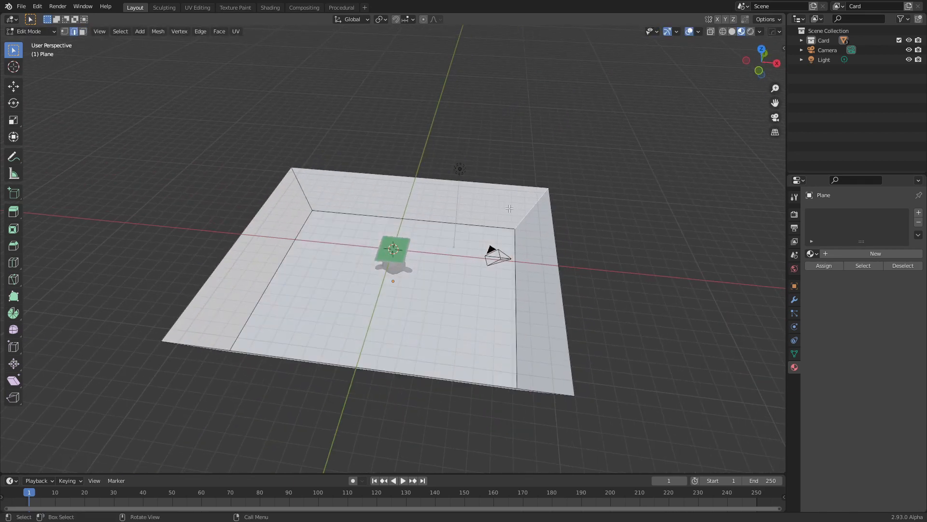
shift+click(305, 196)
shift+click(338, 213)
shift+click(296, 236)
middle_drag(274, 341, 187, 355)
shift+click(267, 191)
shift+click(275, 255)
shift+click(256, 375)
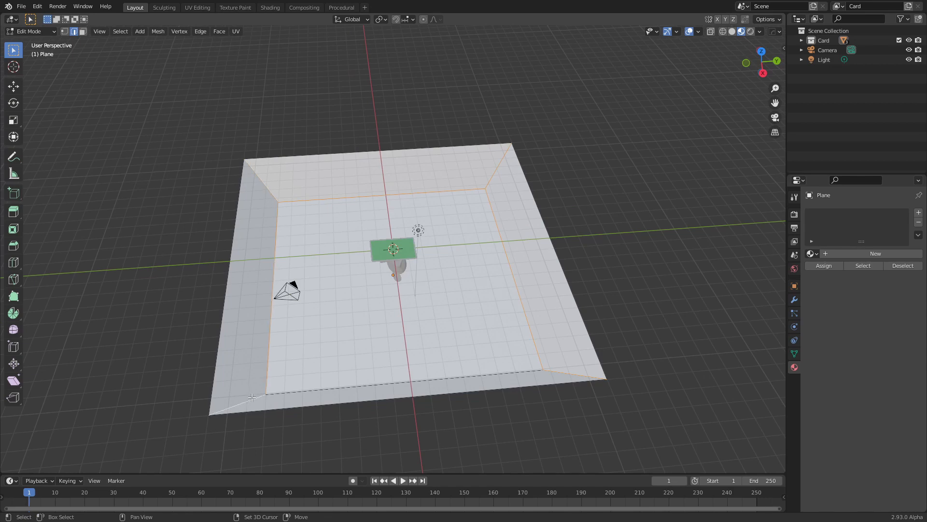
shift+click(252, 397)
middle_drag(252, 397, 394, 354)
key(ctrl+b)
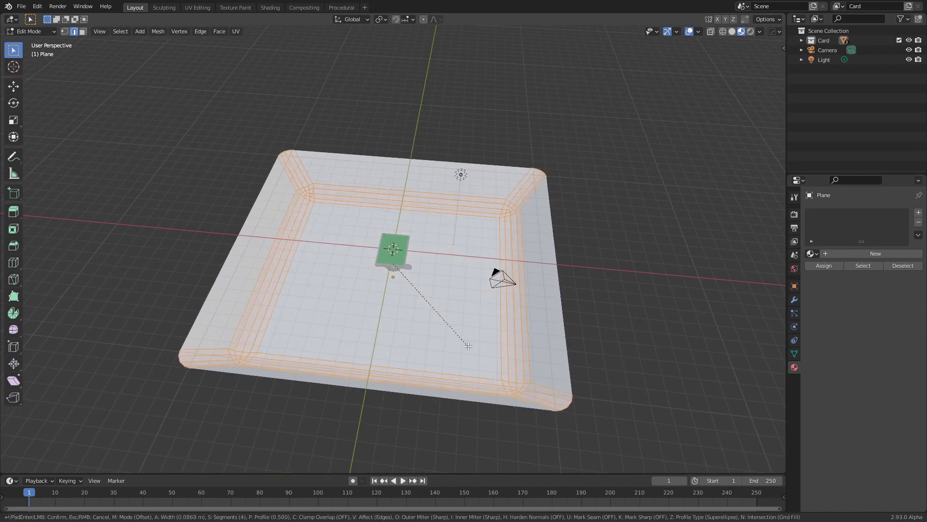
scroll(467, 346, up, 2)
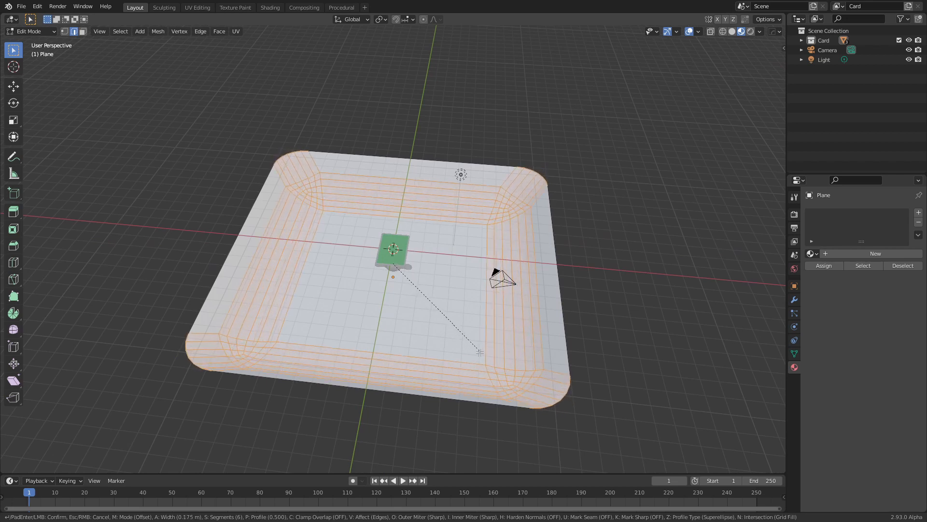
click(475, 353)
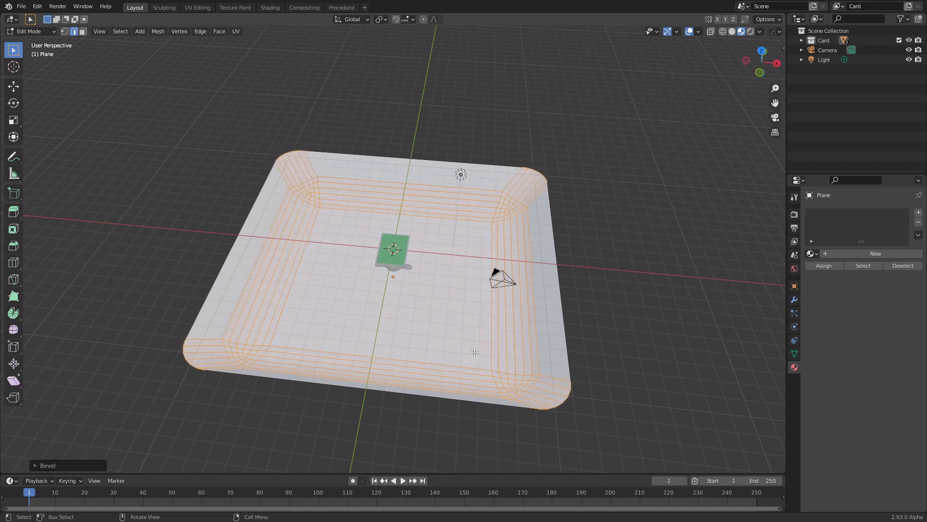
Shade the rounded floor object smooth in Object Mode
key(Tab)
right_click(464, 296)
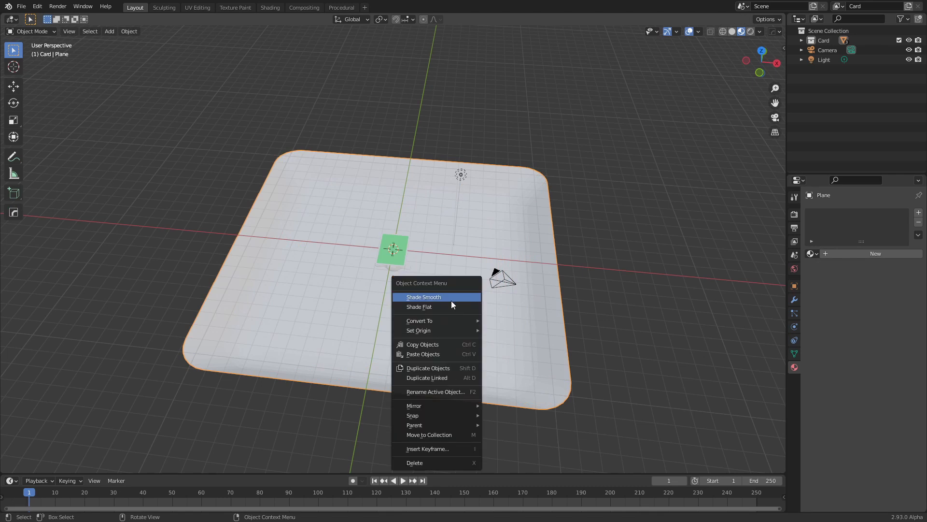
click(449, 299)
middle_drag(447, 294, 564, 285)
scroll(464, 295, up, 5)
middle_drag(464, 298, 514, 339)
scroll(486, 292, down, 5)
scroll(492, 305, up, 2)
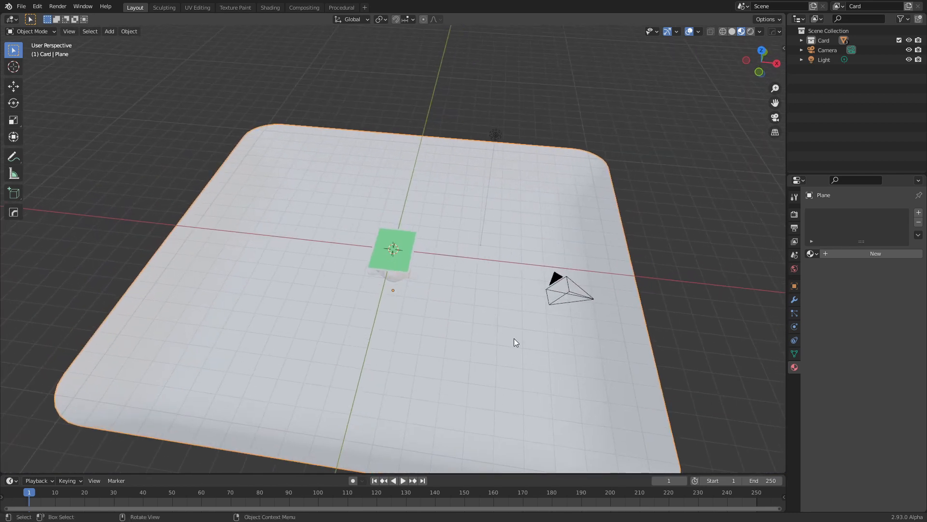
Give the floor a new material with a light red base color
click(845, 253)
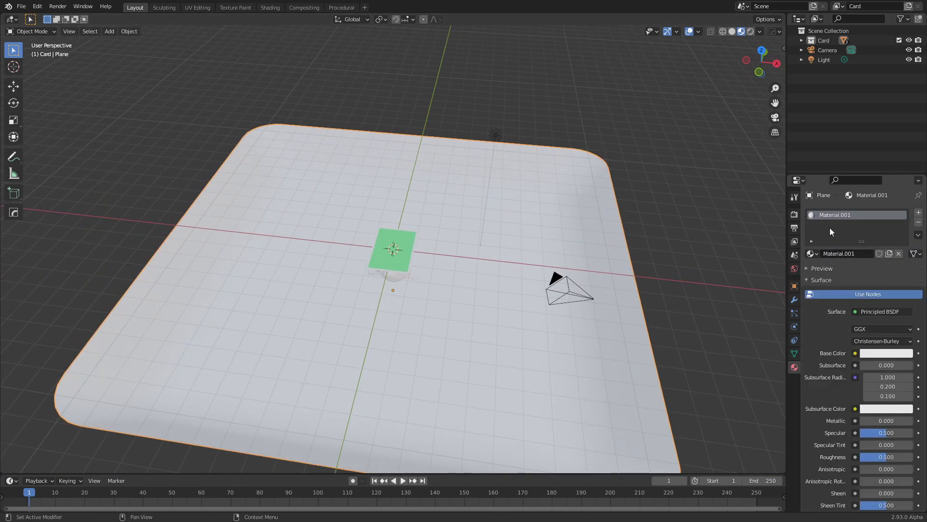
click(880, 358)
mouse_move(863, 251)
mouse_down()
mouse_move(848, 264)
mouse_move(863, 255)
mouse_move(850, 250)
mouse_move(862, 270)
mouse_up()
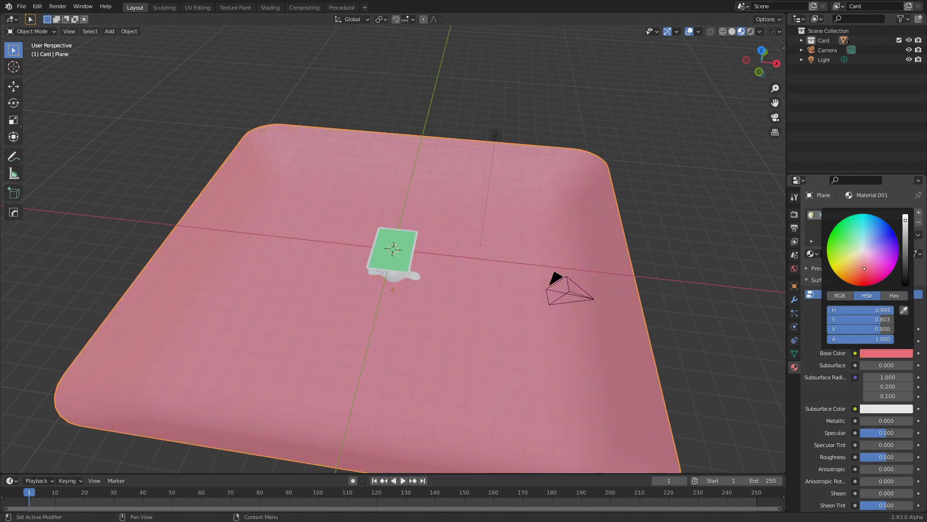
Change the base color of the monkey's material to a dark purple
click(393, 278)
click(882, 354)
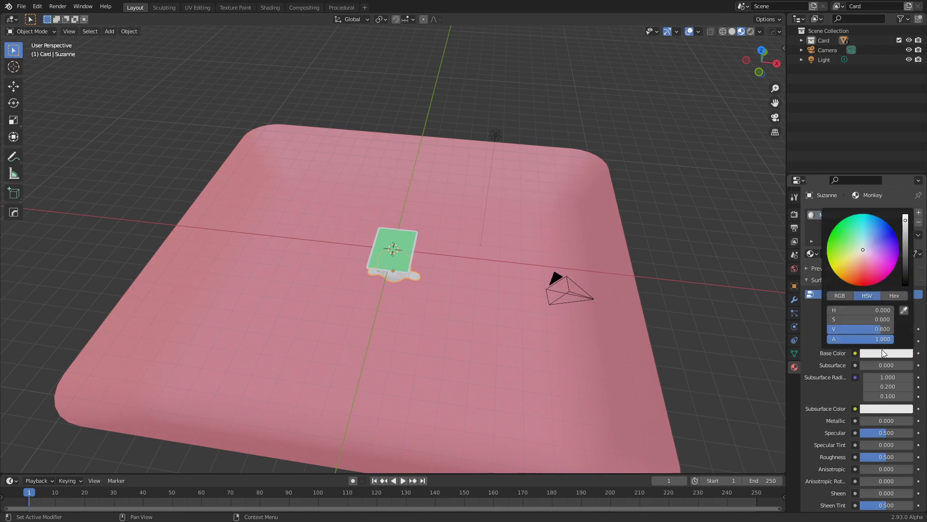
mouse_move(878, 247)
mouse_down()
mouse_move(863, 273)
mouse_move(877, 255)
mouse_up()
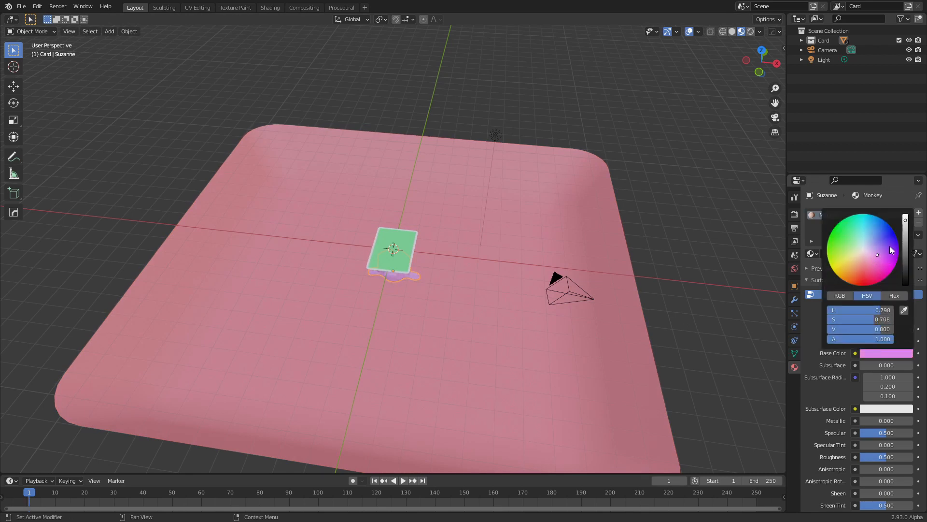
mouse_move(905, 227)
mouse_down()
mouse_move(906, 252)
mouse_move(860, 263)
mouse_up()
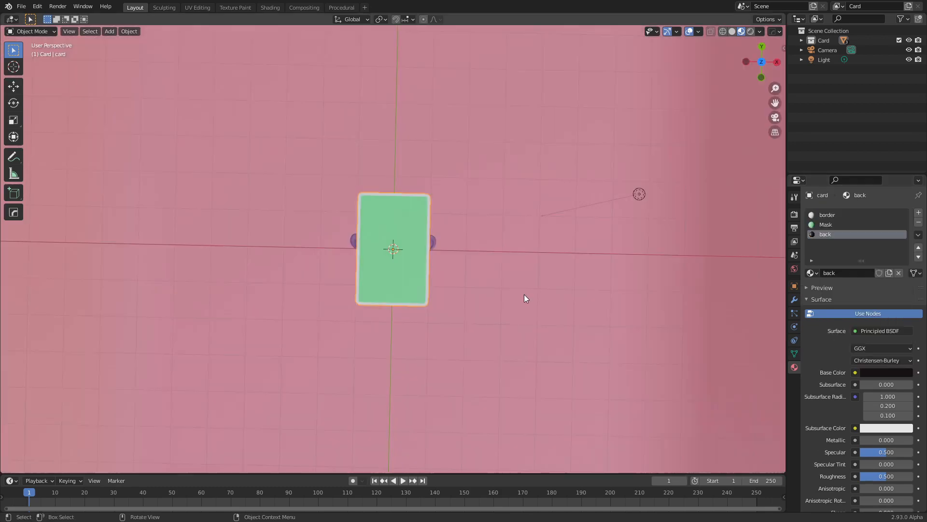
Move the floor and the monkey together into a new collection named inside
scroll(523, 293, down, 5)
scroll(520, 285, up, 1)
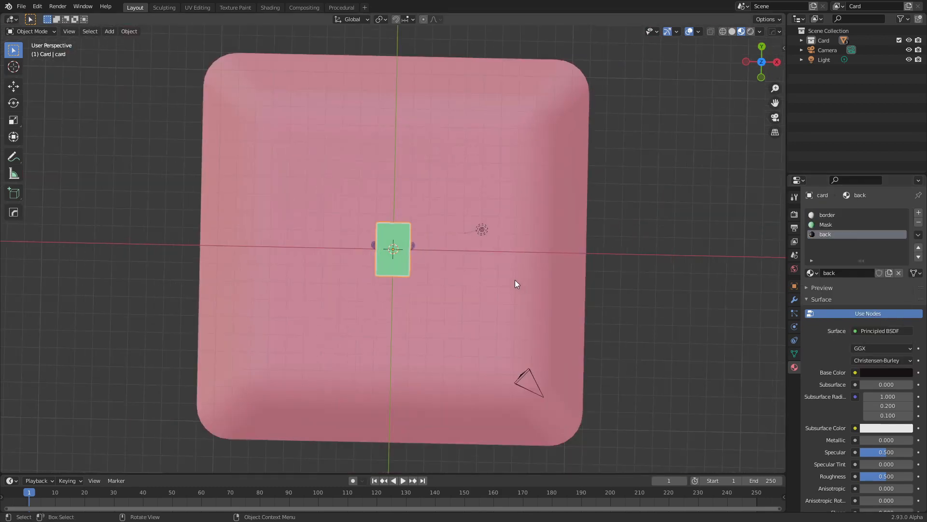
middle_drag(515, 283, 485, 218)
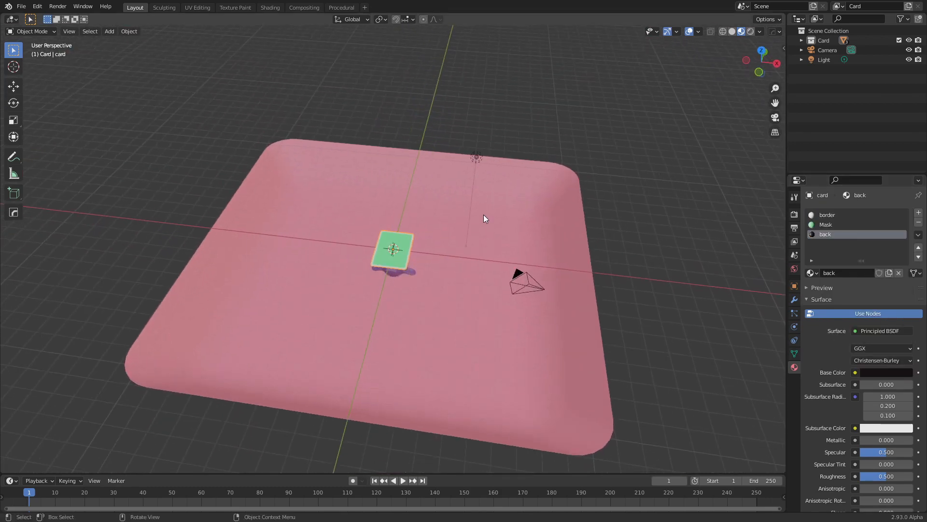
click(410, 275)
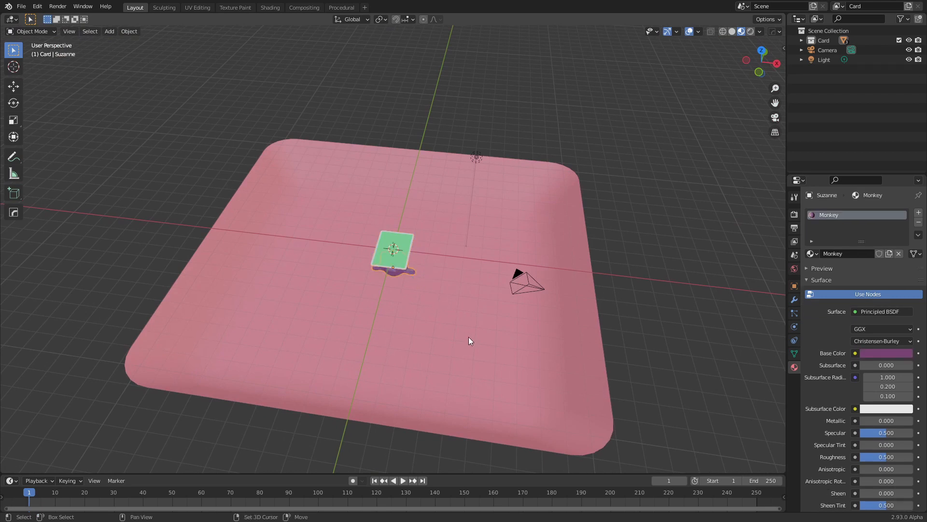
click(581, 332)
scroll(427, 323, up, 2)
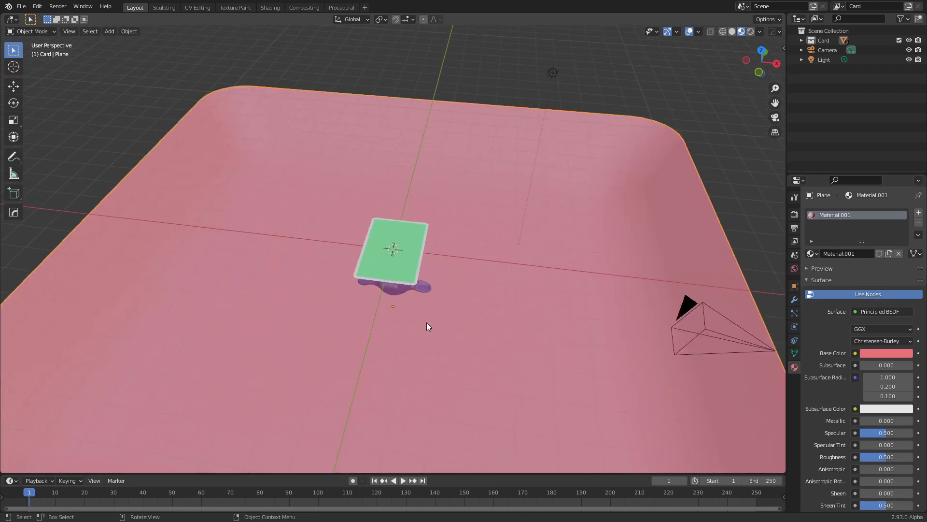
shift+click(422, 293)
scroll(423, 323, down, 4)
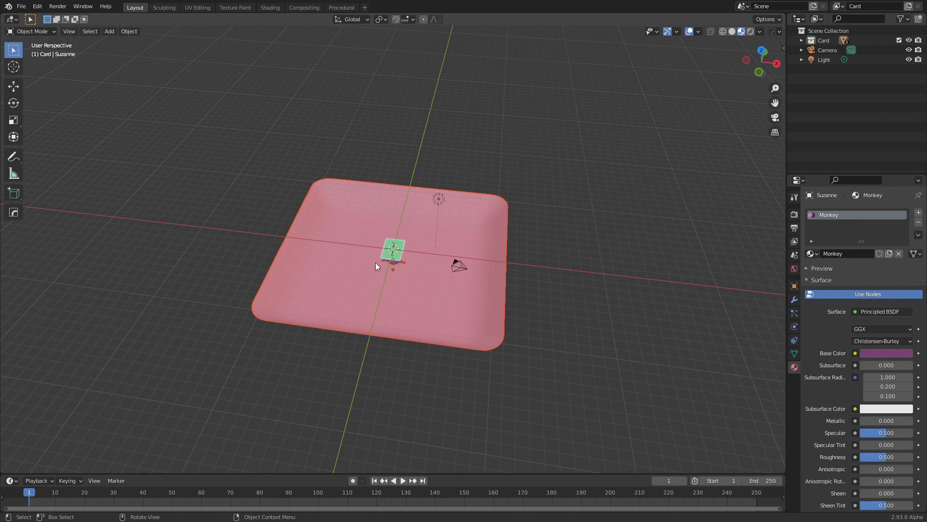
scroll(462, 311, up, 4)
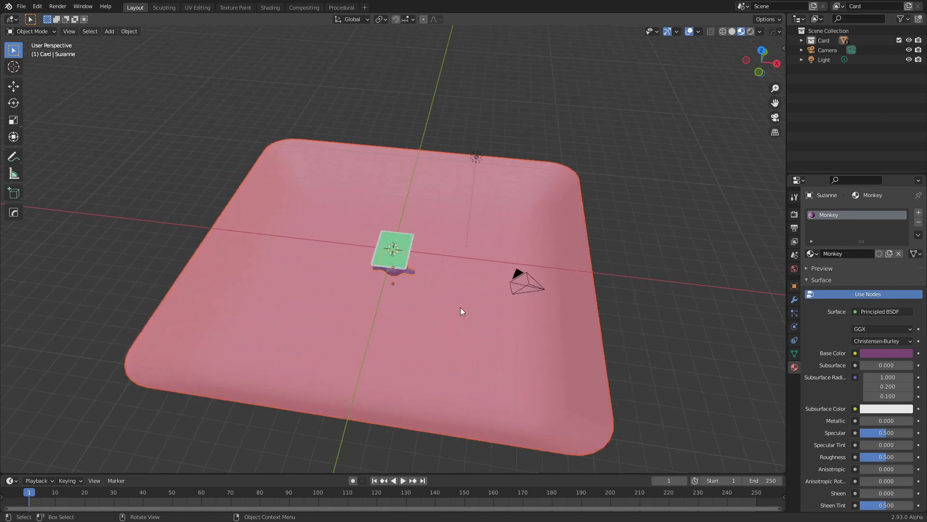
key(m)
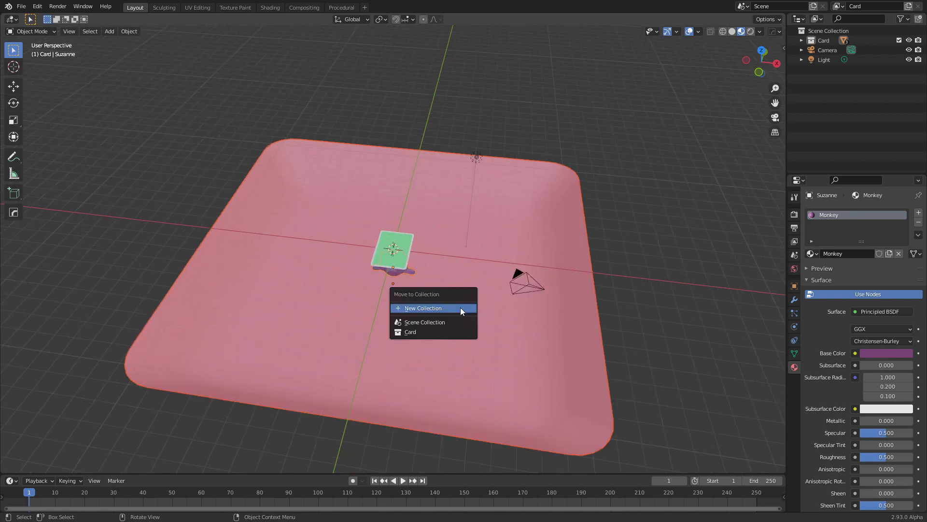
click(460, 307)
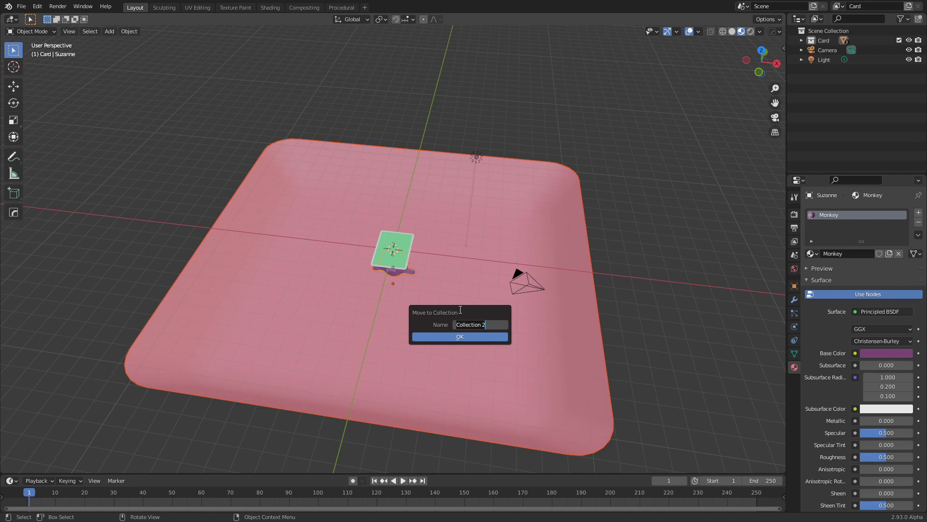
text(inside)
key(Return)
click(478, 337)
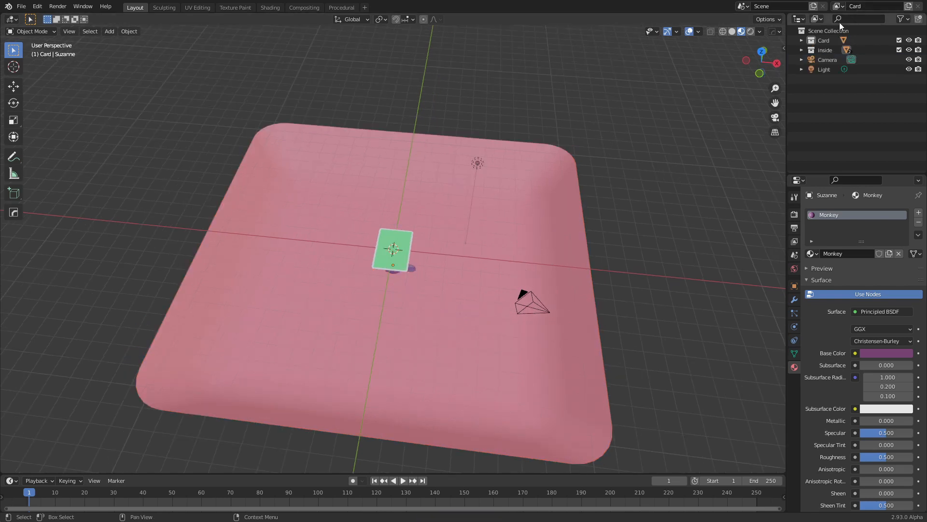
Disable the inside collection from the Card view layer
click(835, 50)
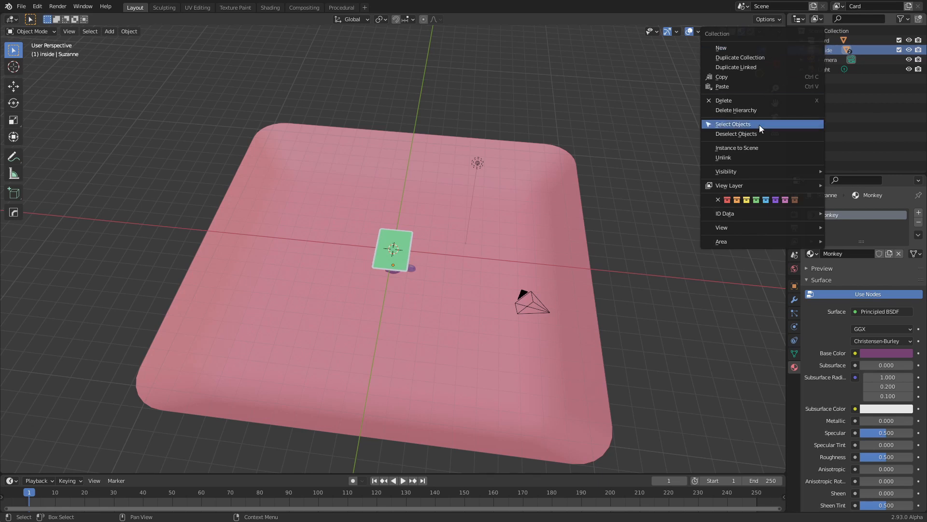
mouse_move(732, 188)
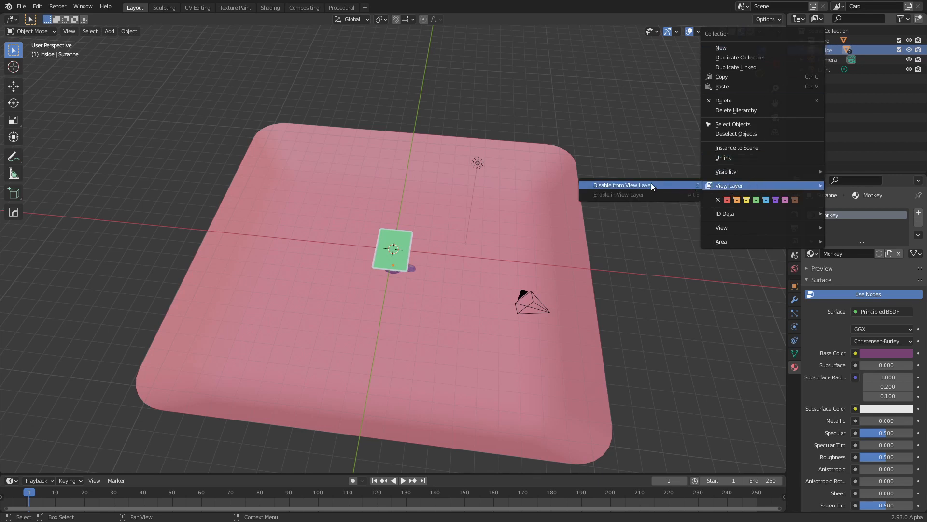
click(629, 186)
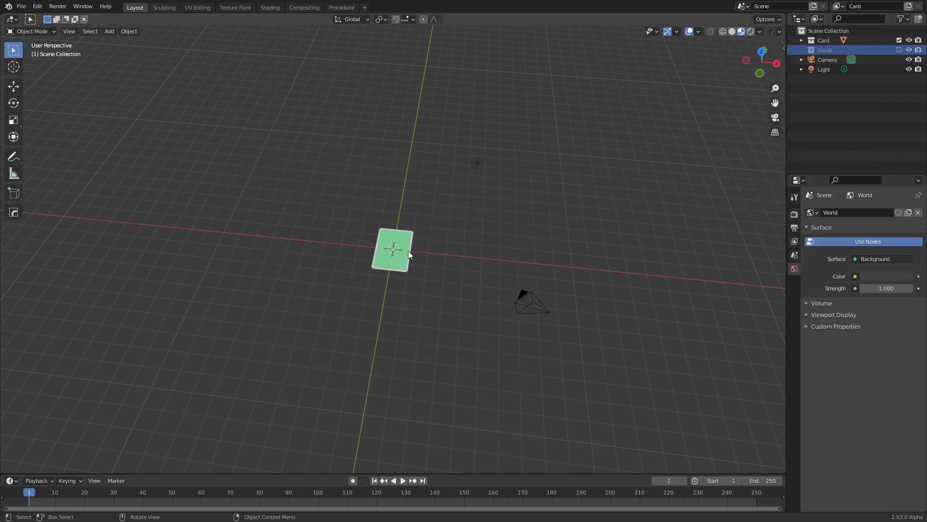
middle_drag(443, 285, 483, 271)
scroll(482, 270, up, 3)
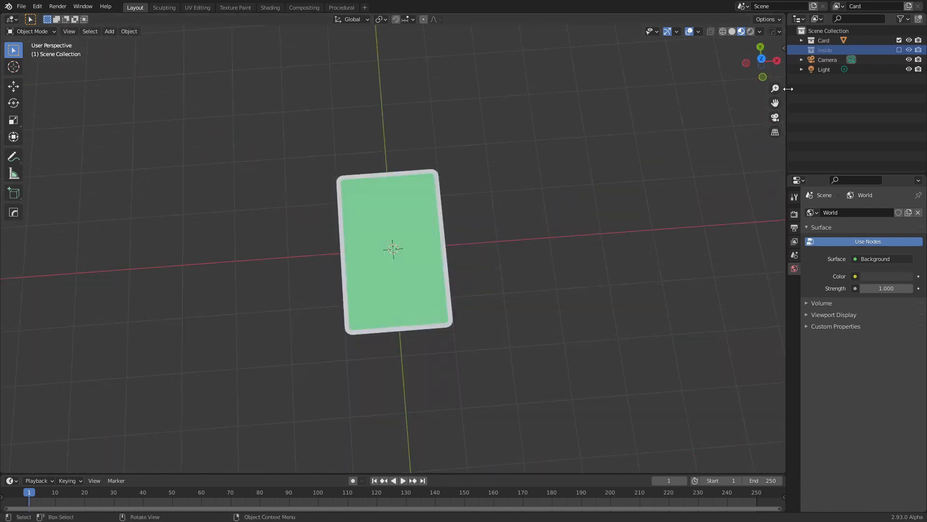
Add a new view layer and name it Inside
click(908, 9)
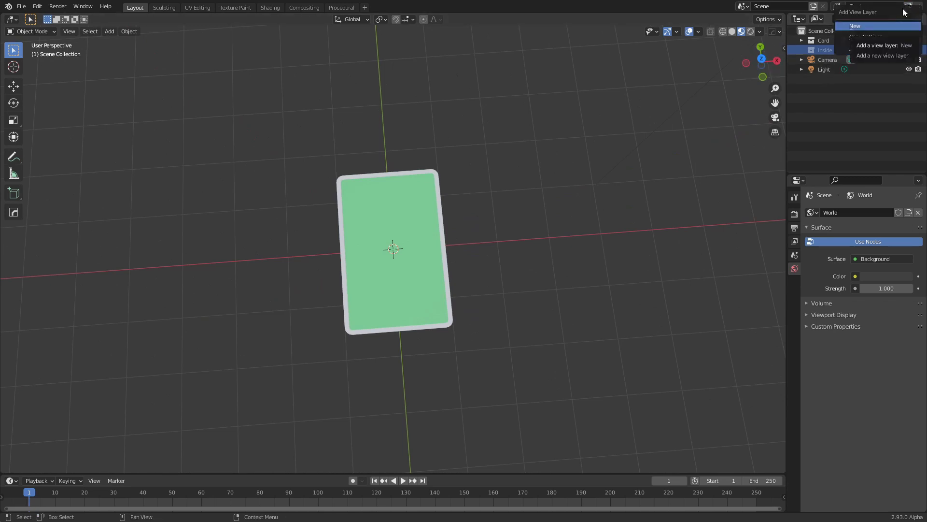
click(873, 27)
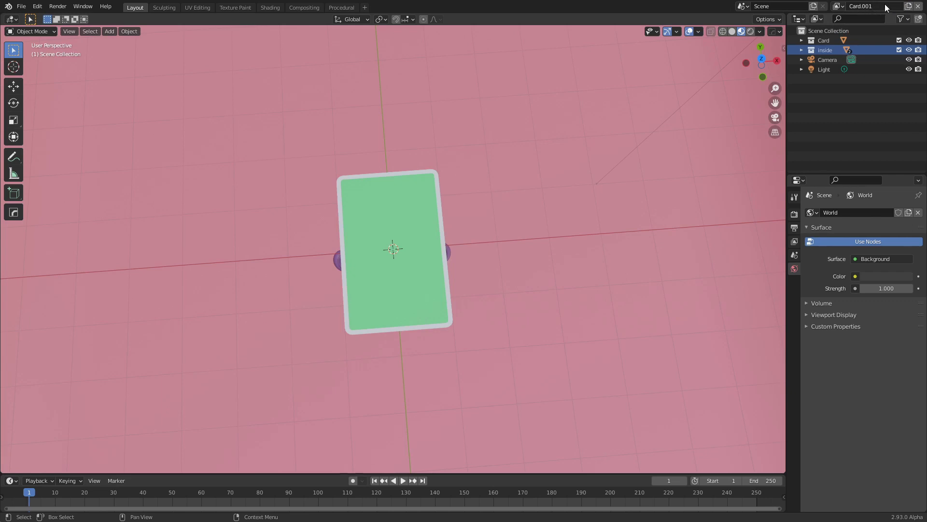
click(879, 5)
text(Inside)
key(Return)
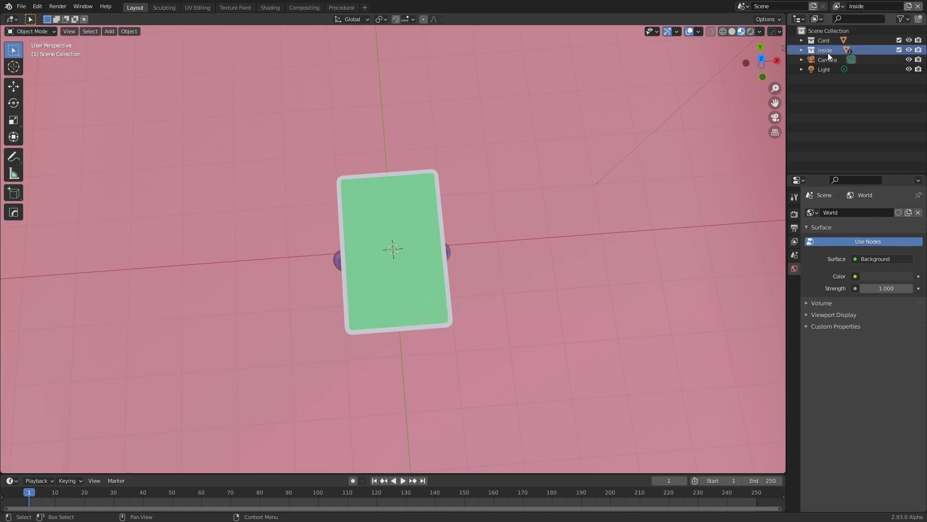
Disable the Card collection from the Inside view layer so it holds only the monkey and the floor
click(835, 42)
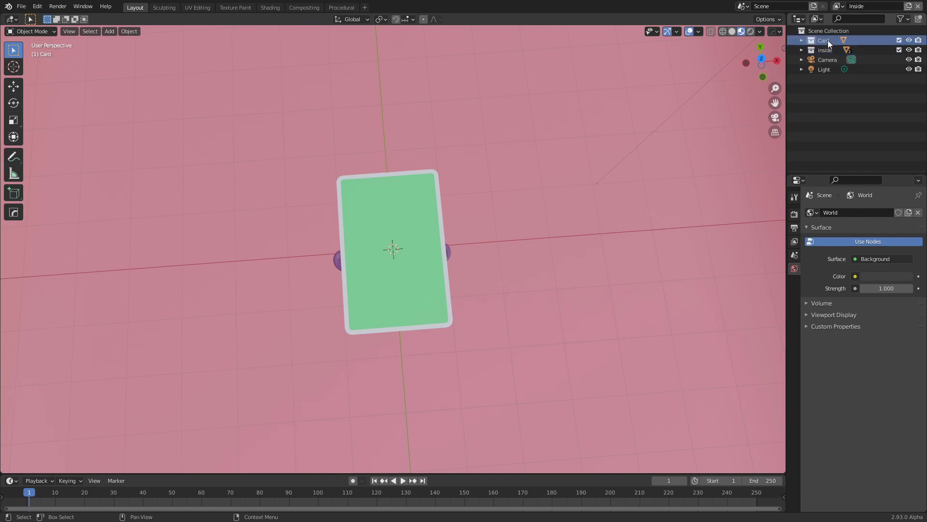
right_click(828, 40)
mouse_move(787, 164)
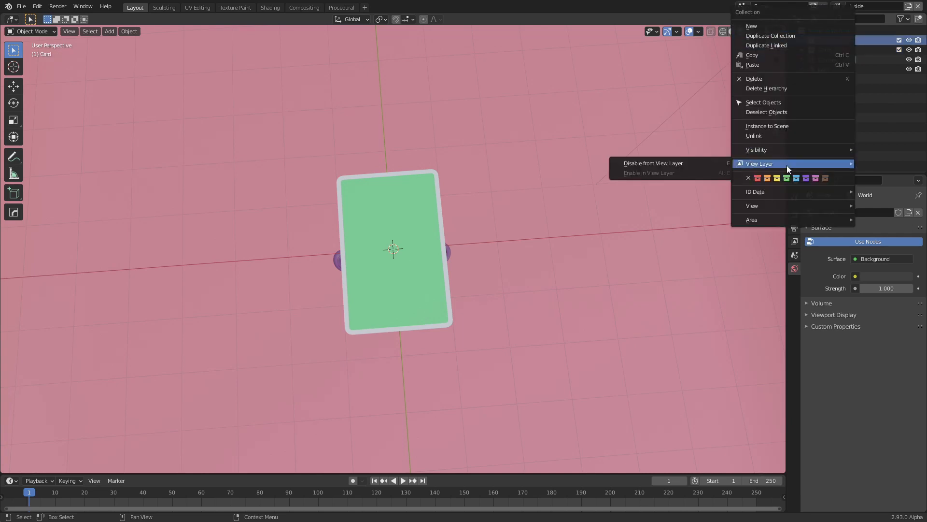
click(681, 165)
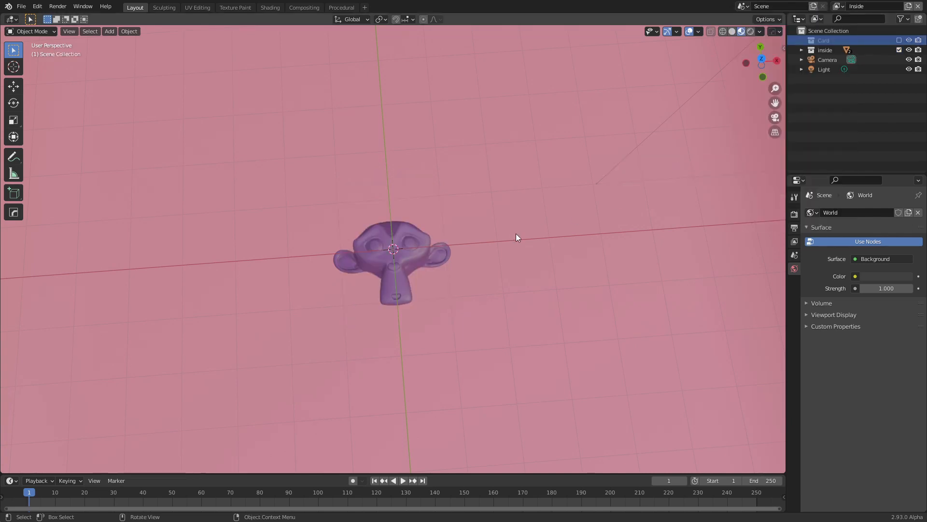
middle_drag(517, 238, 509, 273)
scroll(415, 290, down, 3)
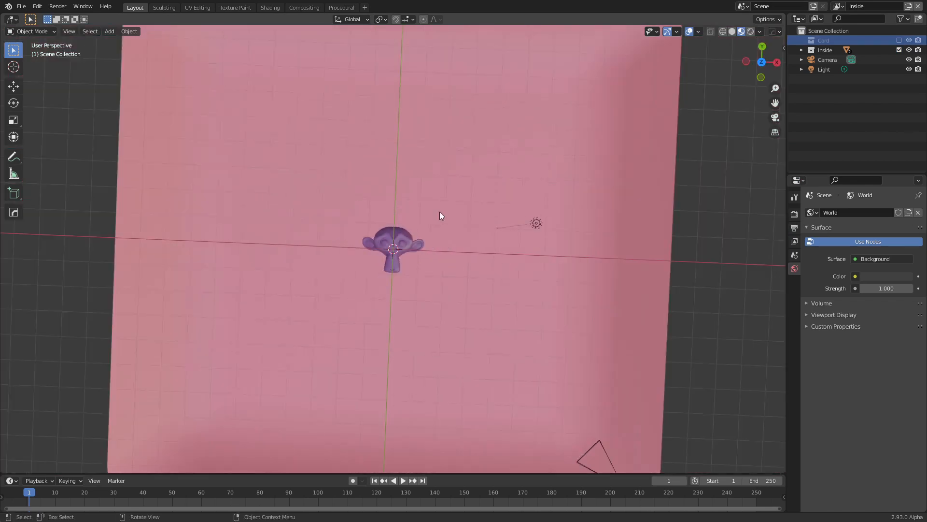
middle_drag(498, 259, 499, 207)
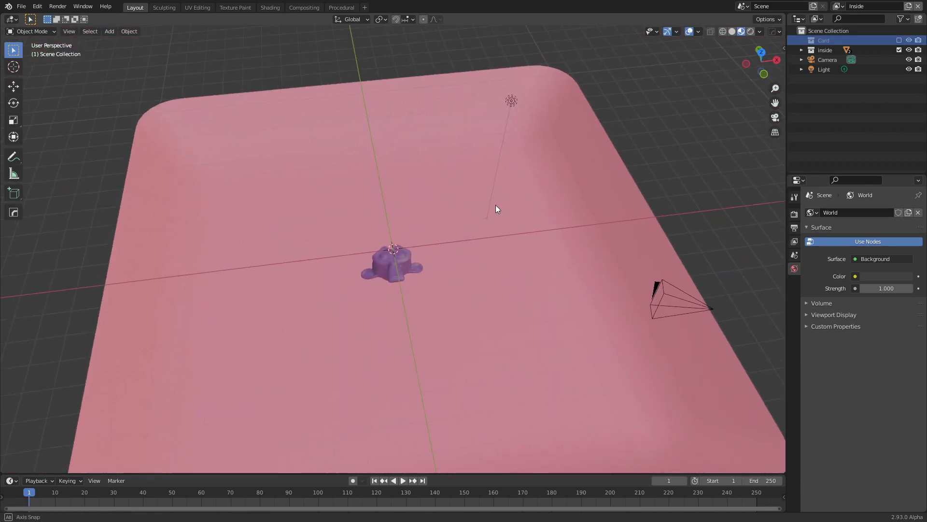
Switch the scene's active view layer to Card and look over the card on its own
click(829, 50)
click(842, 7)
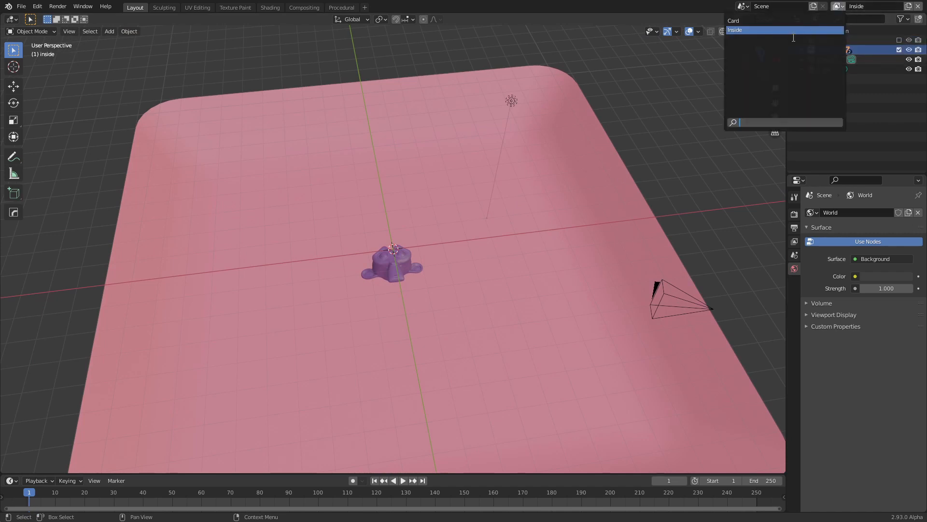
click(756, 26)
scroll(412, 247, up, 4)
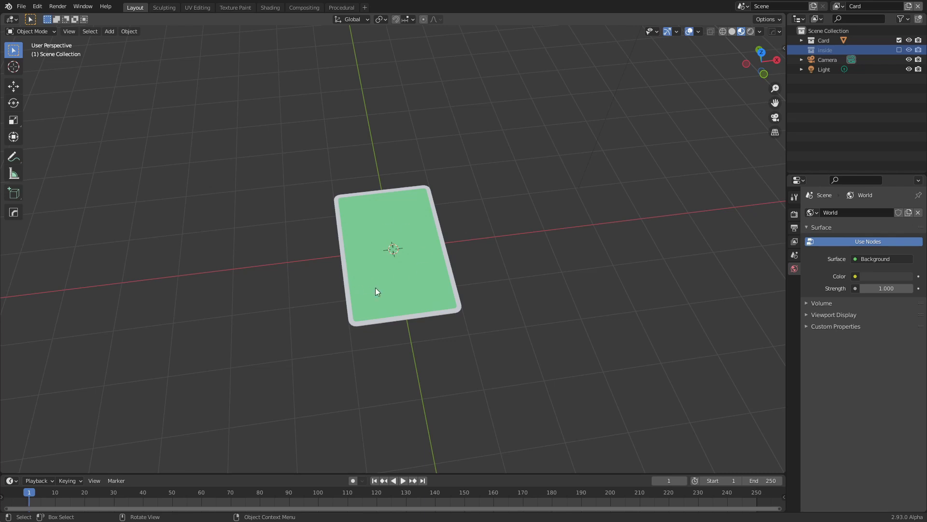
middle_drag(376, 288, 367, 257)
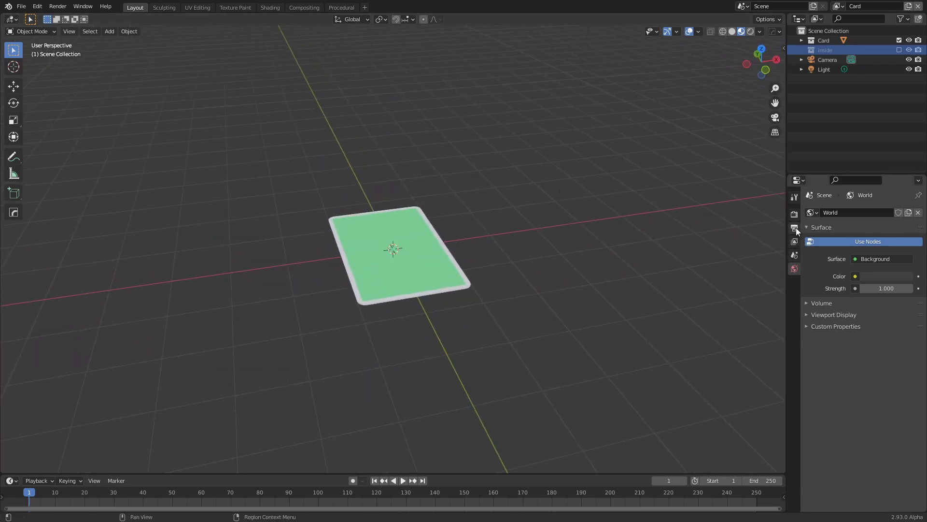
Save the file and enable the Cryptomatte Material pass for the Card view layer
click(795, 241)
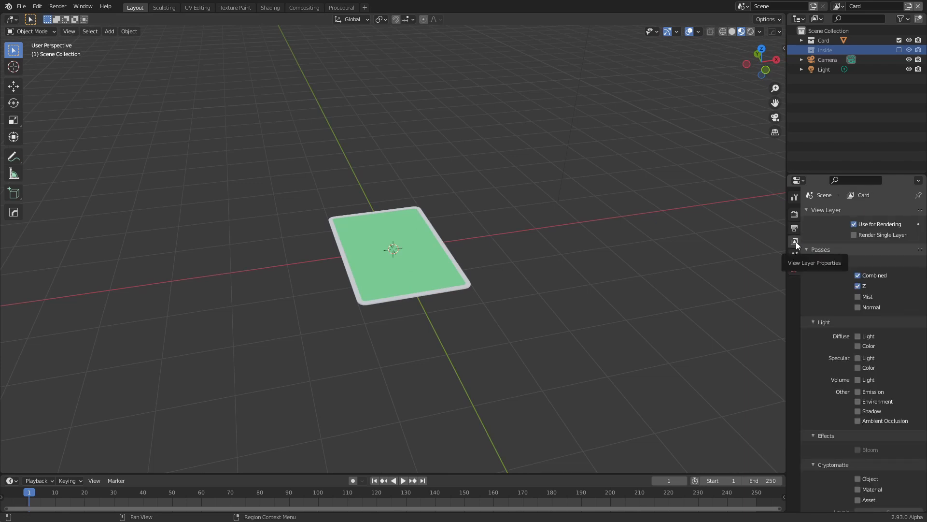
click(410, 262)
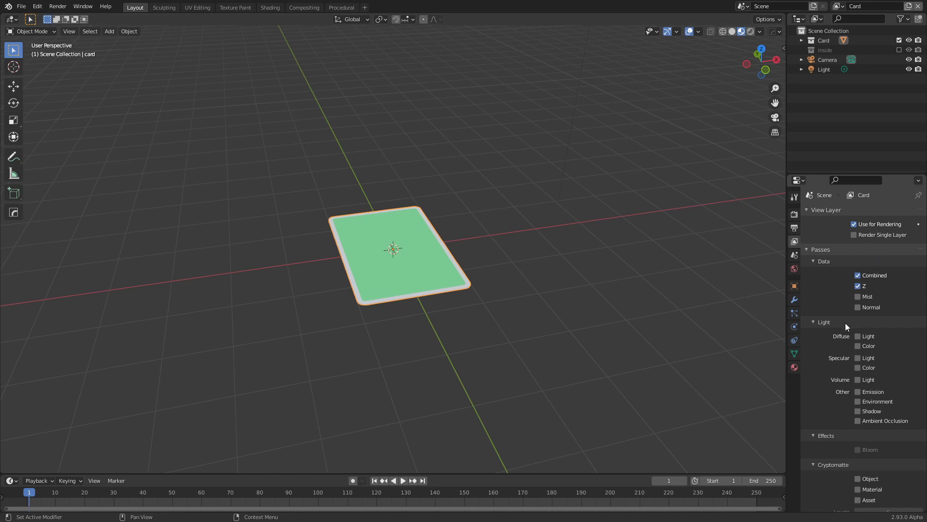
scroll(844, 329, down, 3)
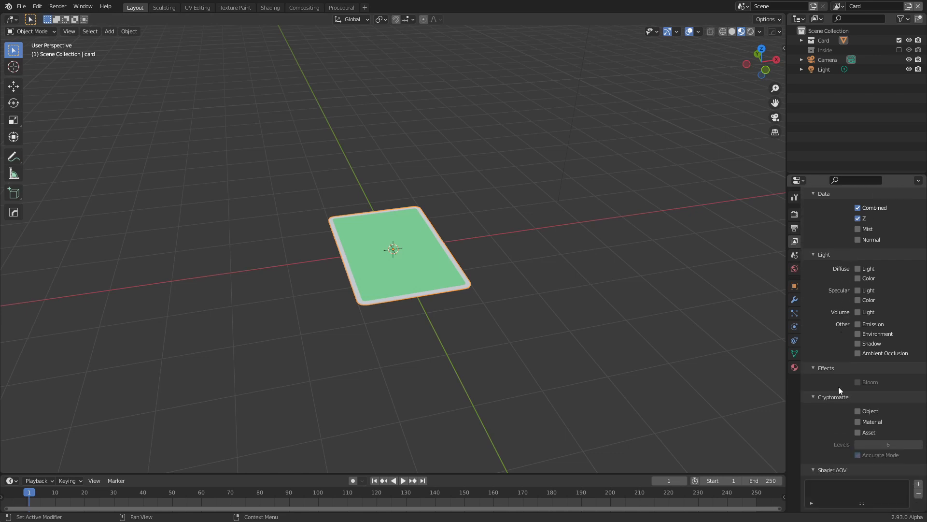
click(21, 6)
mouse_move(48, 148)
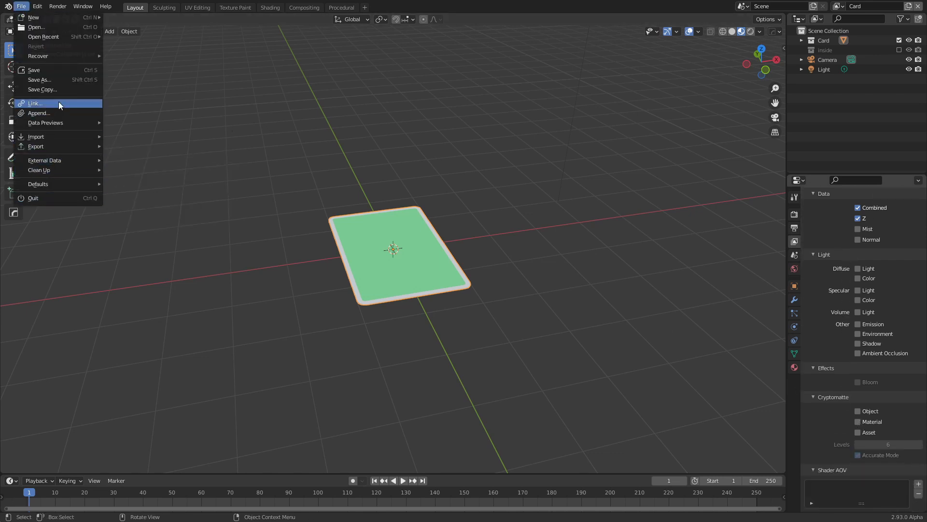
key(ctrl+s)
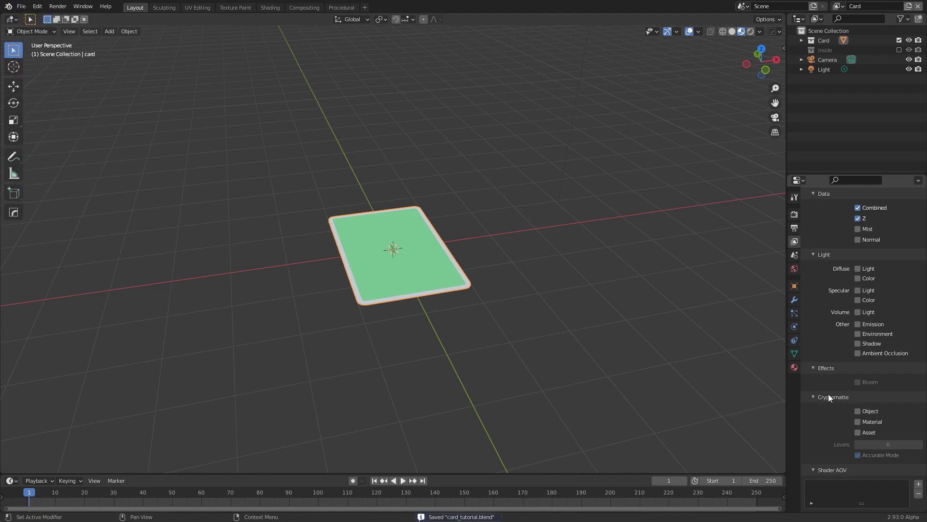
click(859, 420)
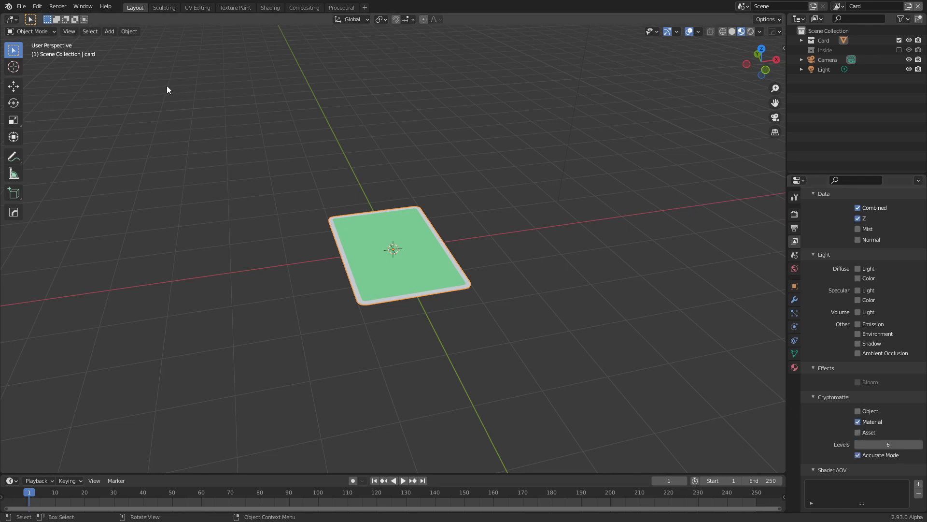
Enable nodes in the Compositing workspace and spread the Render Layers and Composite nodes far apart
click(302, 8)
click(107, 19)
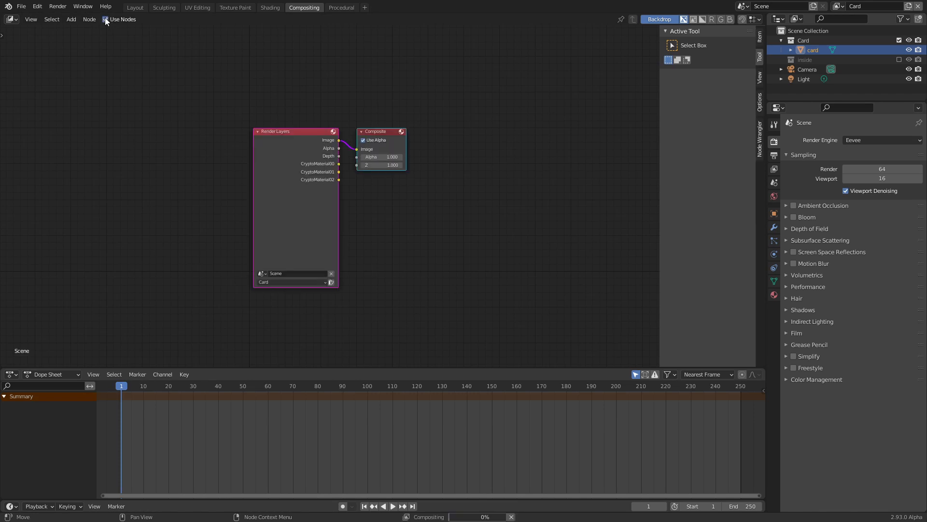
click(277, 148)
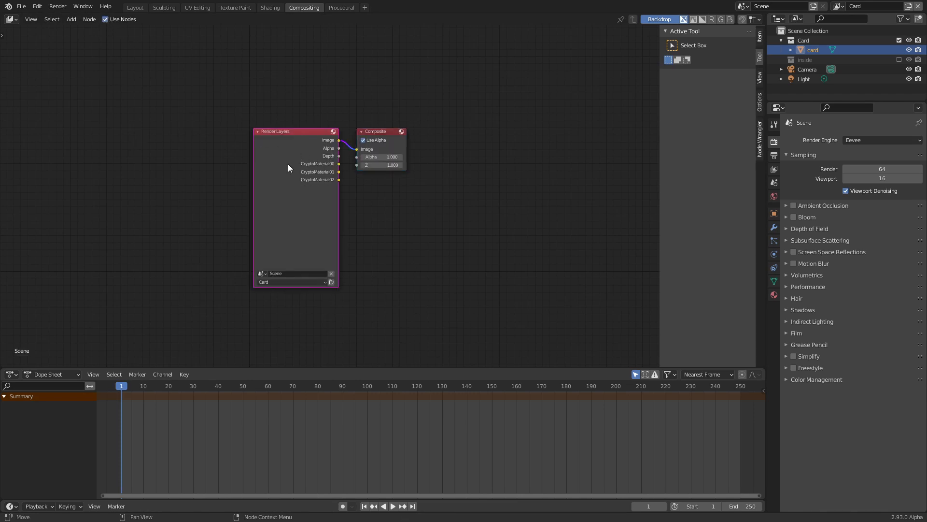
drag(288, 164, 129, 164)
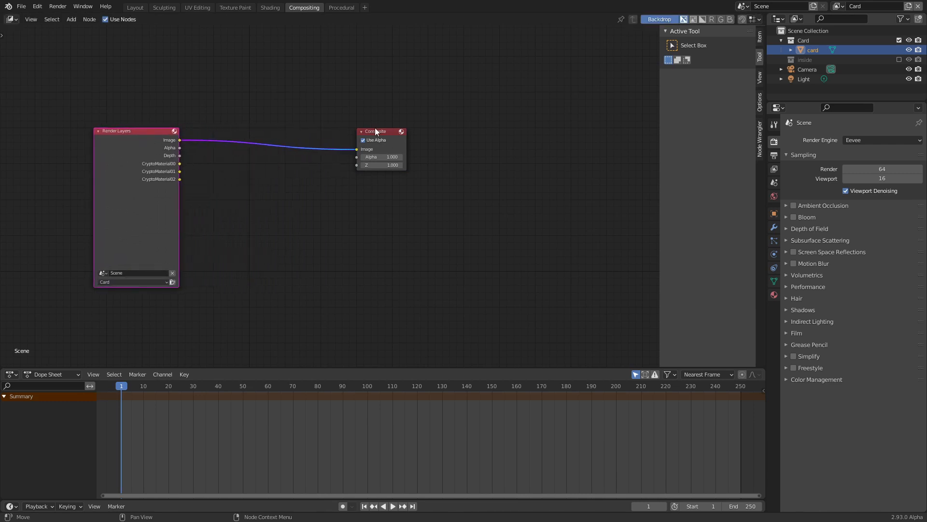
drag(375, 131, 485, 121)
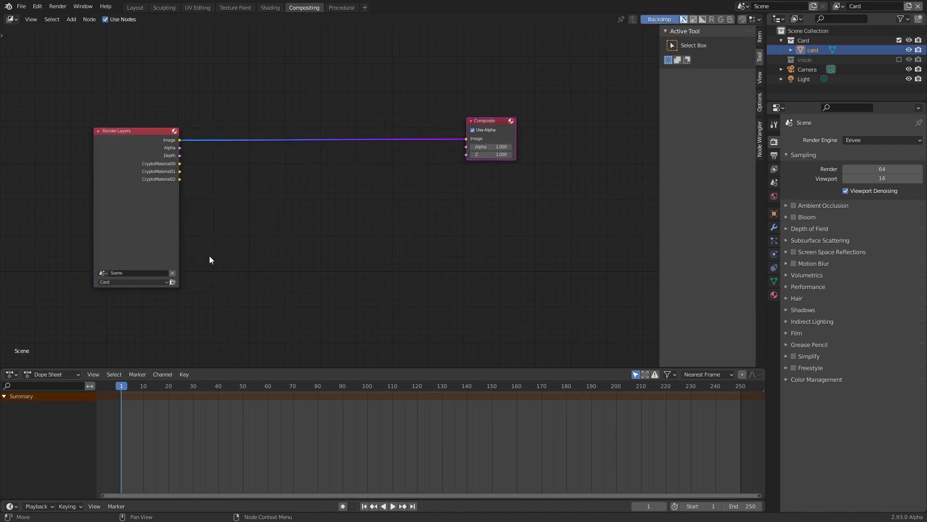
Keep the Render Layers node set to the Card view layer and render the image
scroll(210, 259, up, 1)
click(121, 281)
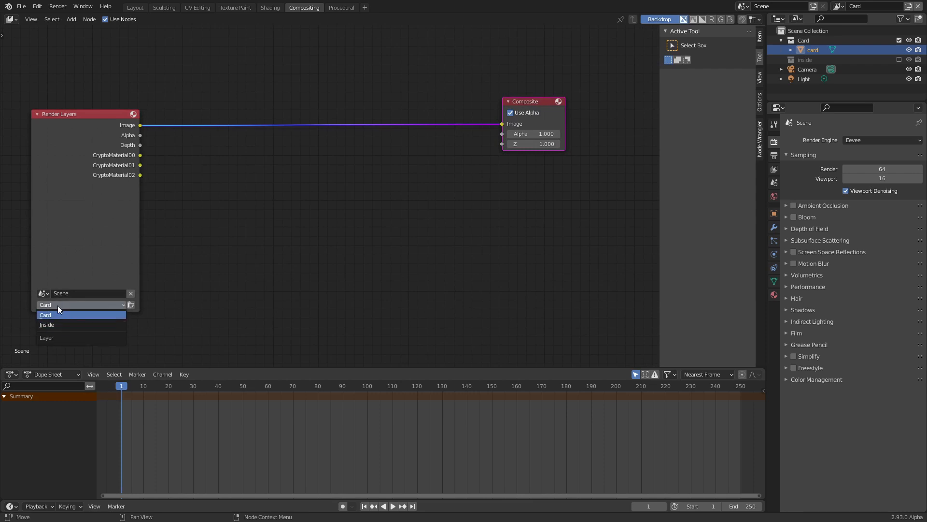
click(57, 306)
scroll(256, 188, down, 2)
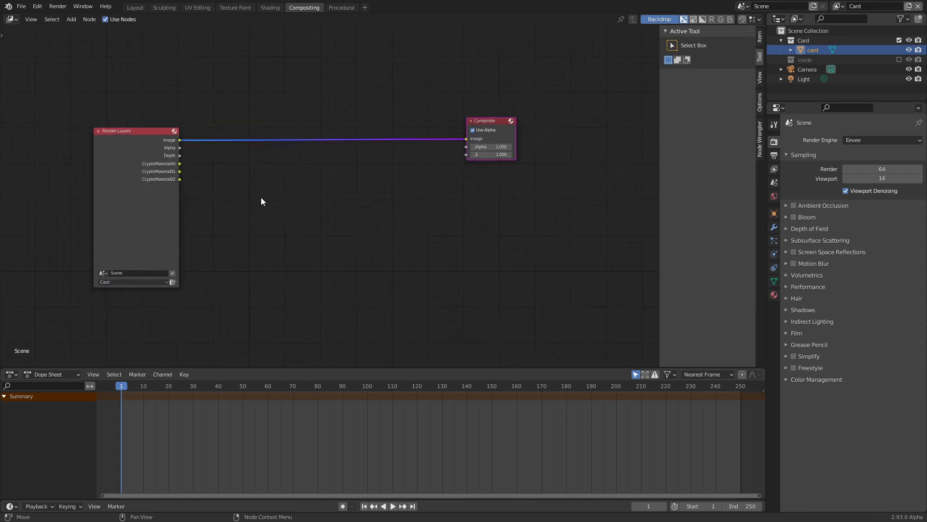
click(57, 6)
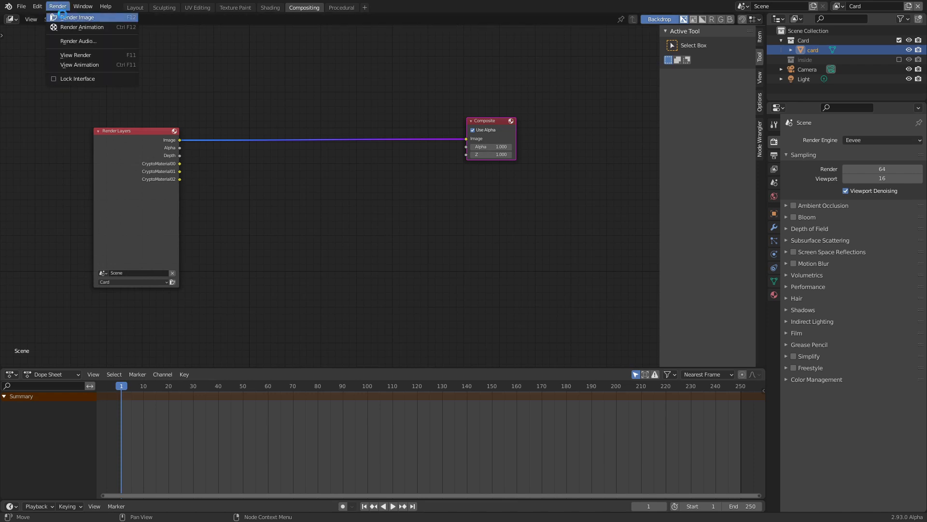
Add a Cryptomatte node to the compositor beside the Render Layers node
key(shift+a)
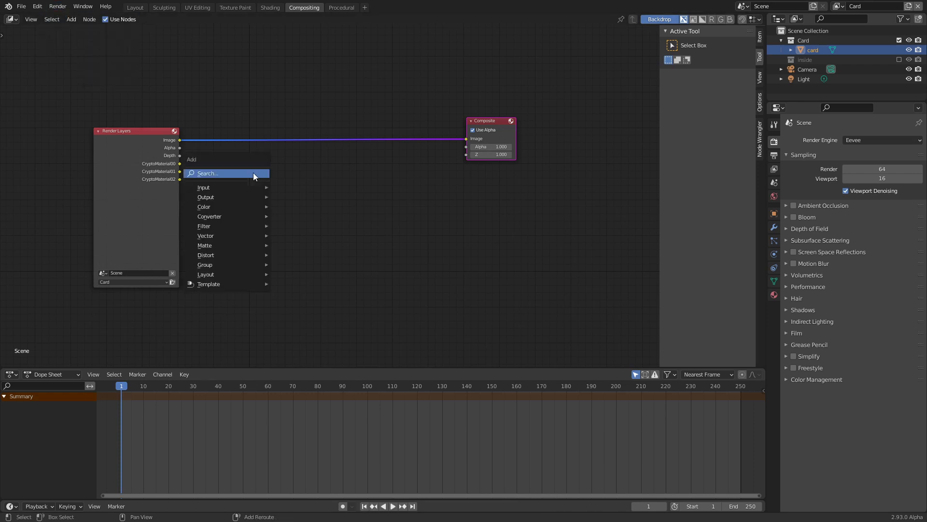
click(252, 173)
text(cryp)
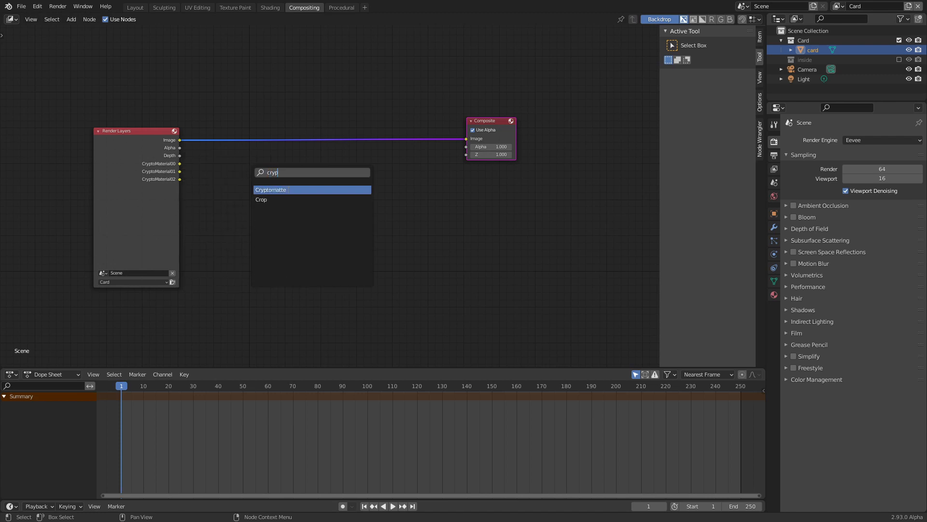
key(Return)
click(203, 198)
scroll(203, 198, up, 2)
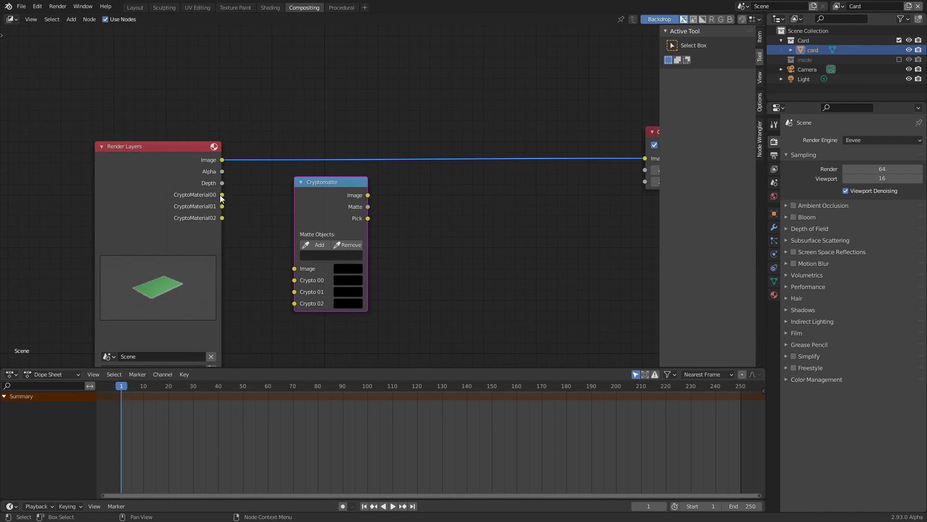
Connect CryptoMaterial00, 01 and 02 to the Crypto 00, 01 and 02 inputs and move the Cryptomatte node closer to Render Layers
drag(222, 194, 294, 280)
drag(222, 206, 294, 292)
drag(222, 218, 294, 303)
drag(327, 199, 302, 198)
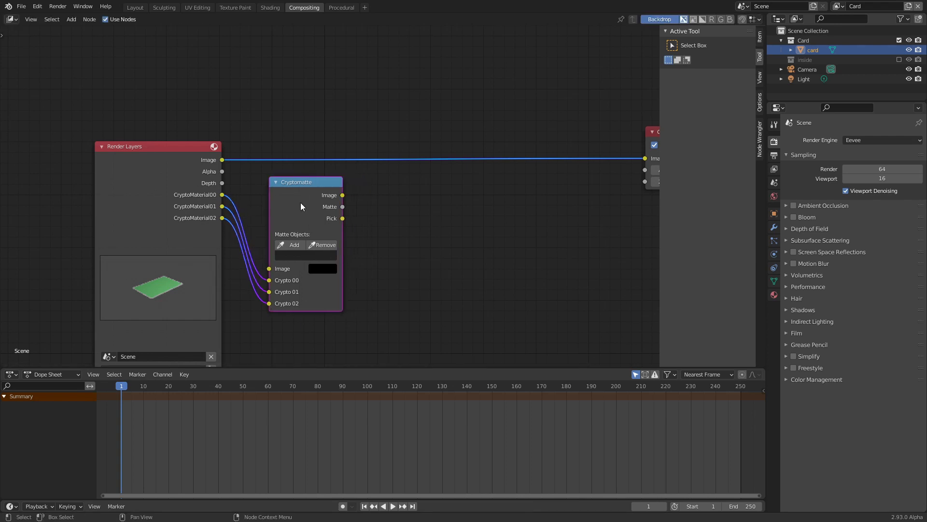
Add a Viewer node below the Composite node and feed it the Cryptomatte node's Pick output
scroll(323, 200, down, 3)
middle_drag(485, 238, 432, 227)
key(shift+a)
click(432, 217)
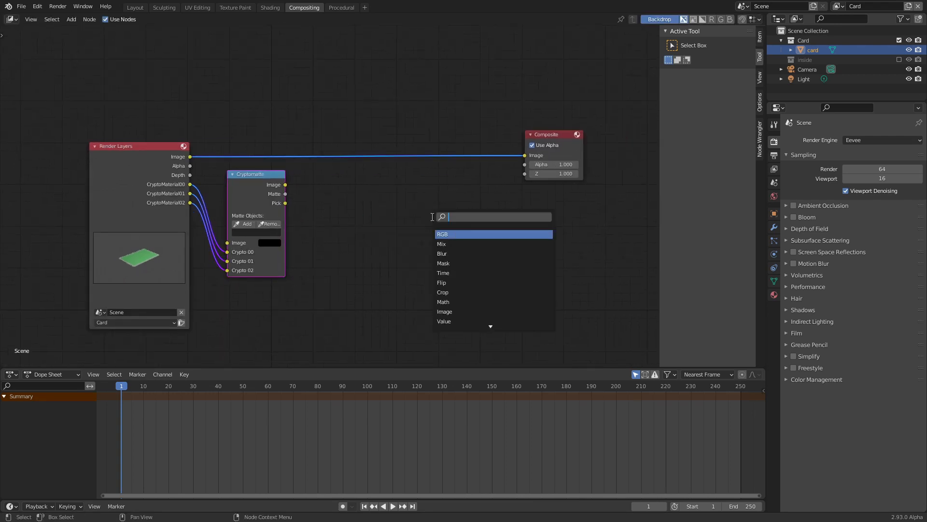
text(vi)
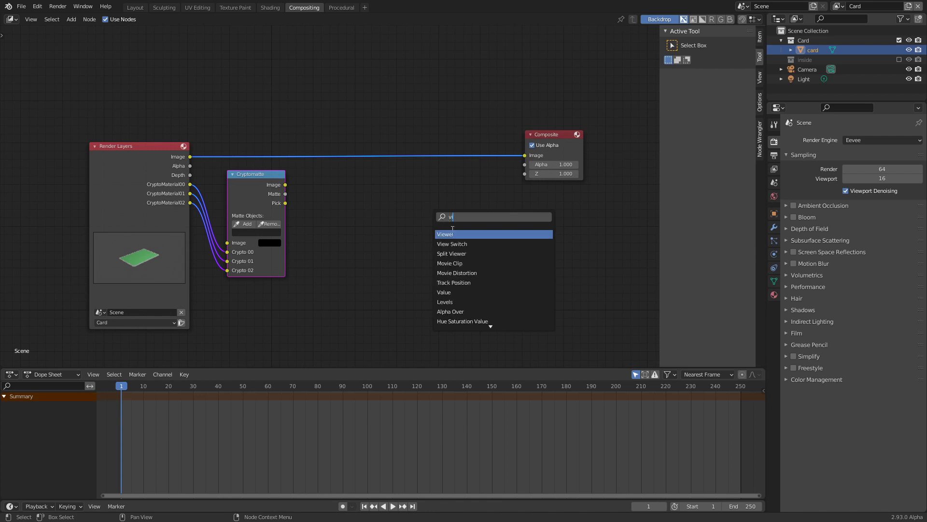
key(Return)
click(545, 203)
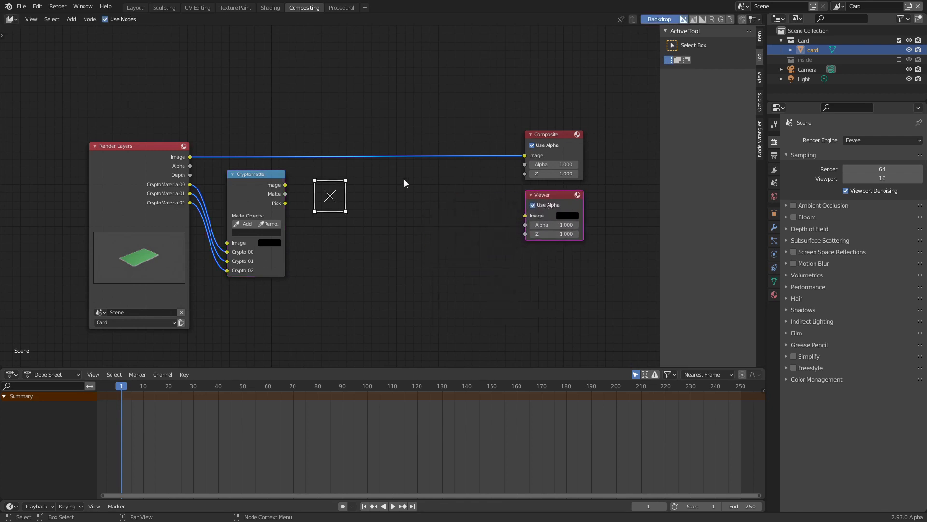
drag(285, 203, 526, 216)
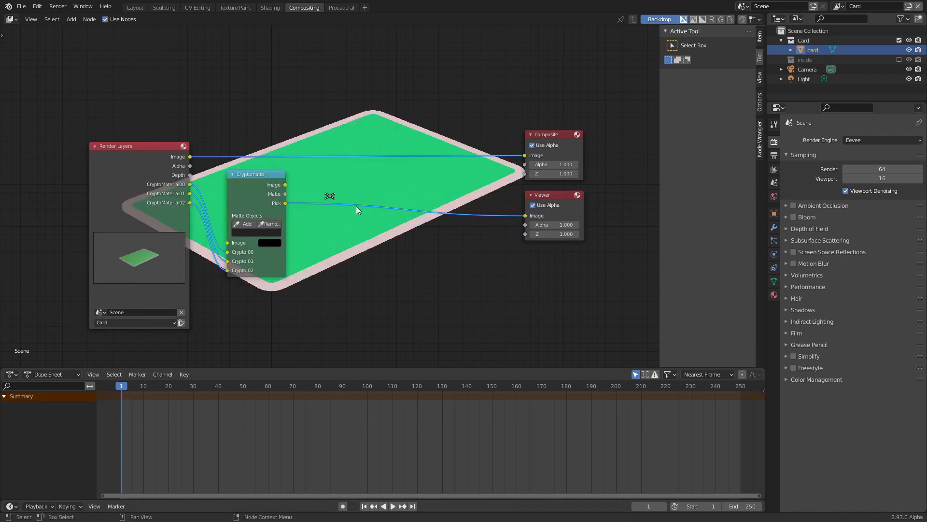
Sample the card's green area as a matte object in the Cryptomatte node and preview the Matte output in the Viewer
click(248, 227)
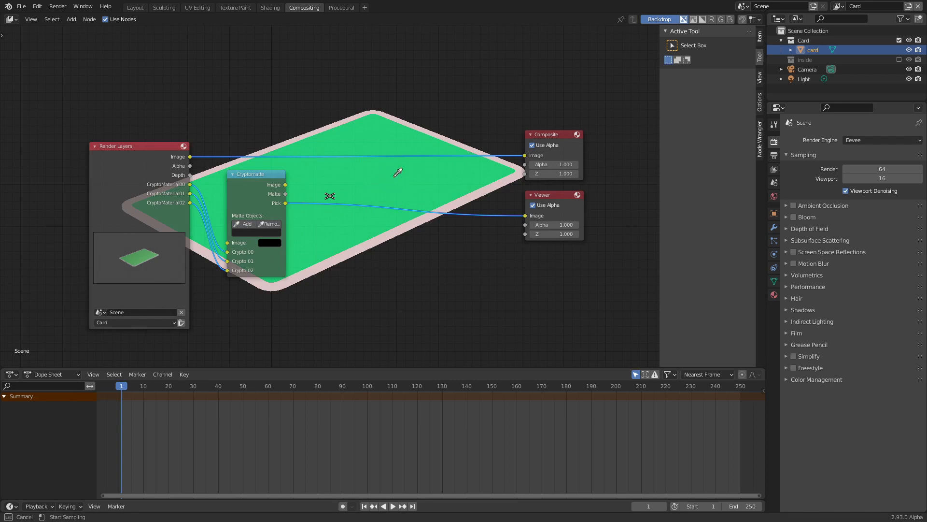
click(401, 181)
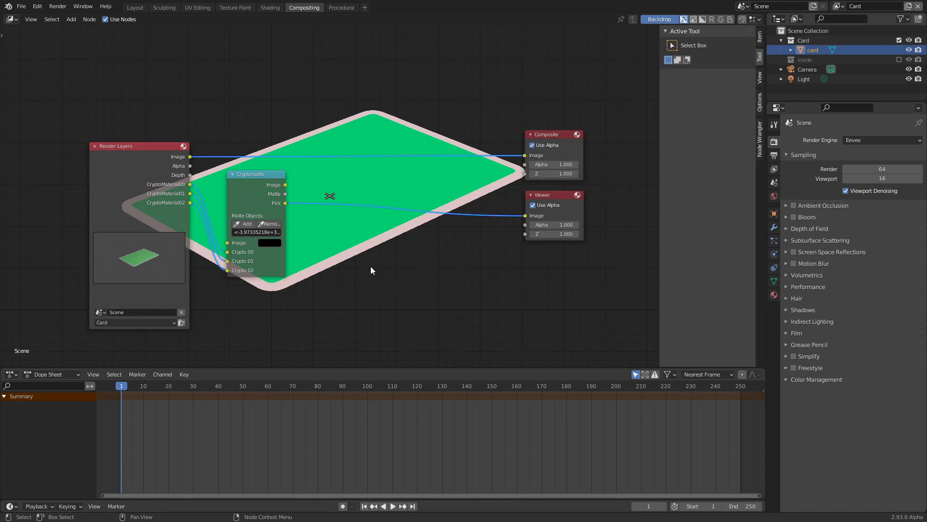
middle_drag(371, 266, 408, 277)
drag(296, 209, 274, 205)
ctrl+shift+click(274, 205)
ctrl+shift+click(275, 205)
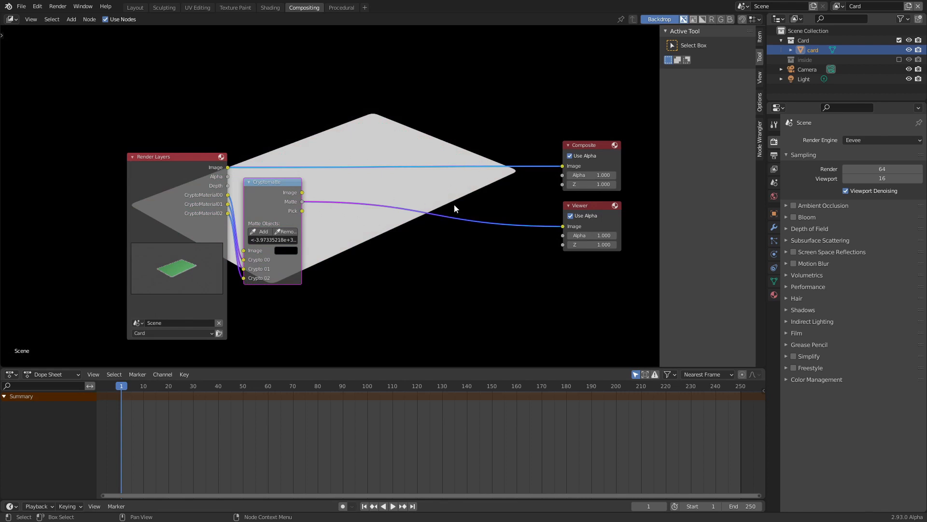
Move the Render Layers and Cryptomatte nodes farther away from the Composite and Viewer nodes to make room between them
drag(162, 167, 107, 158)
drag(266, 200, 226, 194)
scroll(312, 283, down, 2)
middle_drag(312, 283, 279, 229)
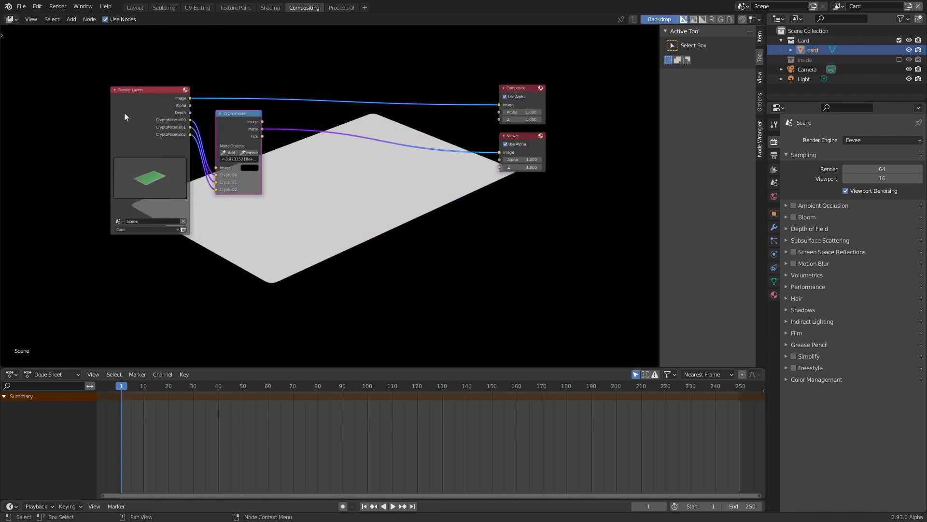
Add a second Render Layers node and place it directly below the first one
key(shift+a)
text(re)
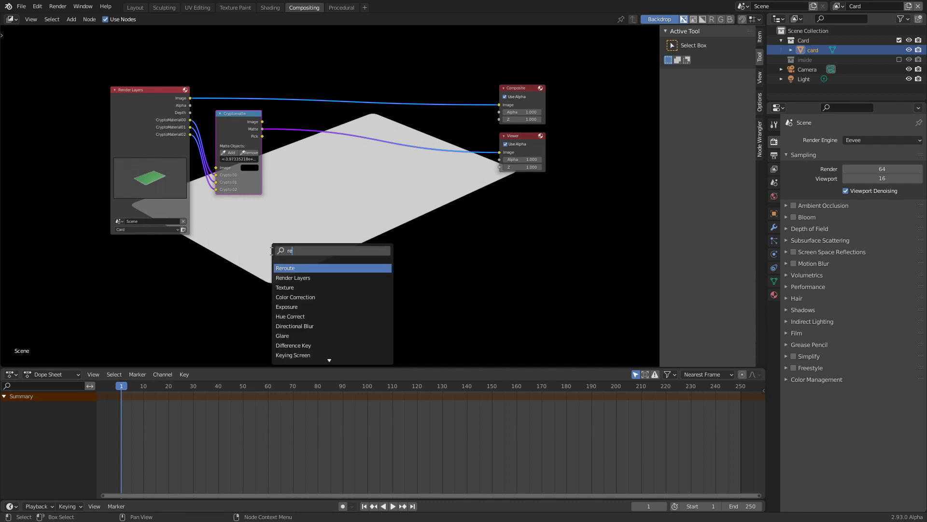
text(nder)
key(Return)
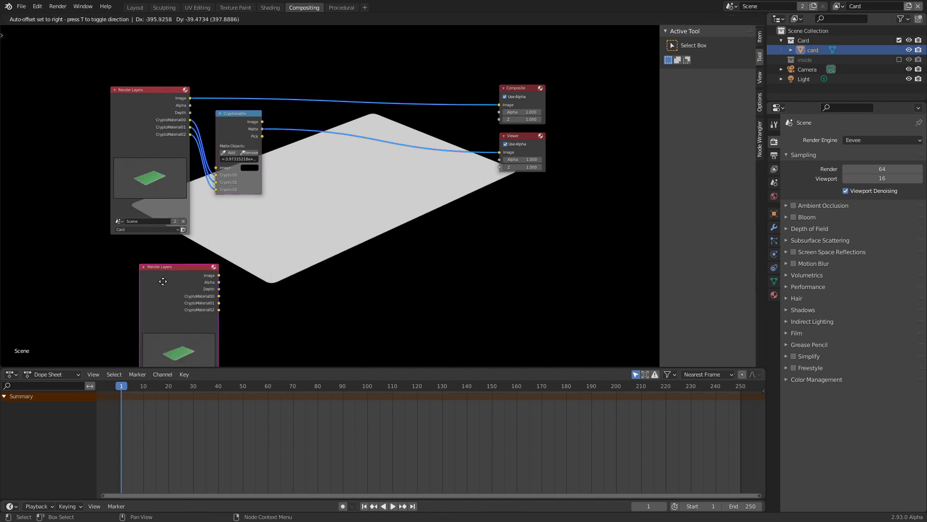
click(133, 263)
drag(134, 262, 138, 264)
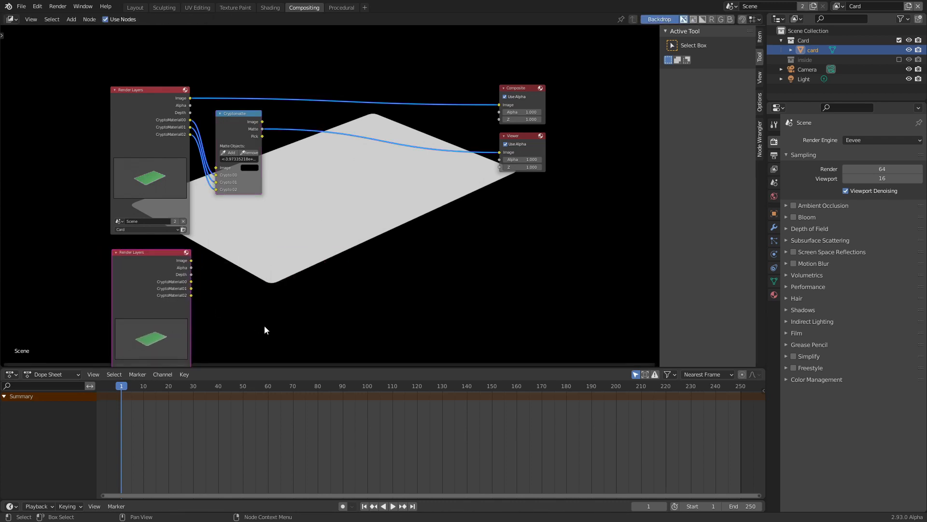
Set the second Render Layers node to use the Inside view layer
middle_drag(265, 326, 261, 230)
scroll(206, 277, up, 4)
middle_drag(201, 311, 314, 254)
scroll(246, 285, up, 4)
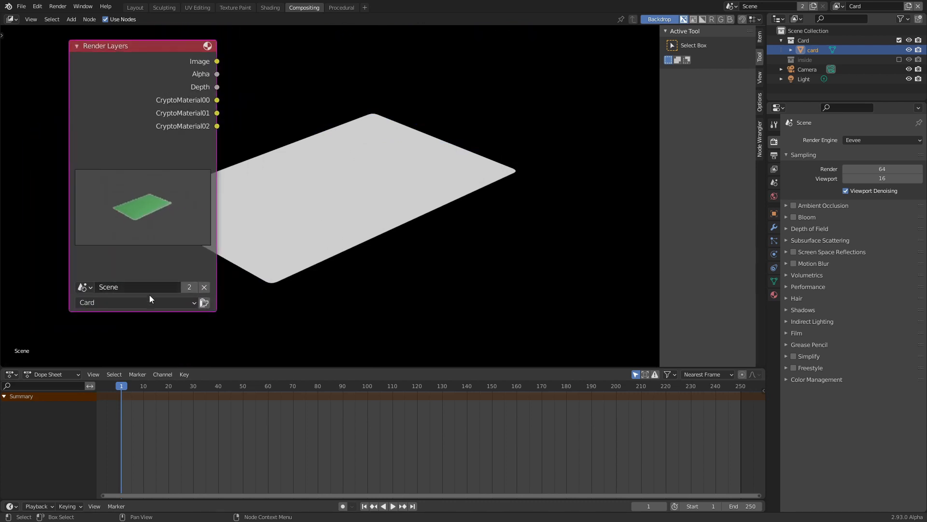
click(150, 296)
click(103, 326)
scroll(224, 295, down, 2)
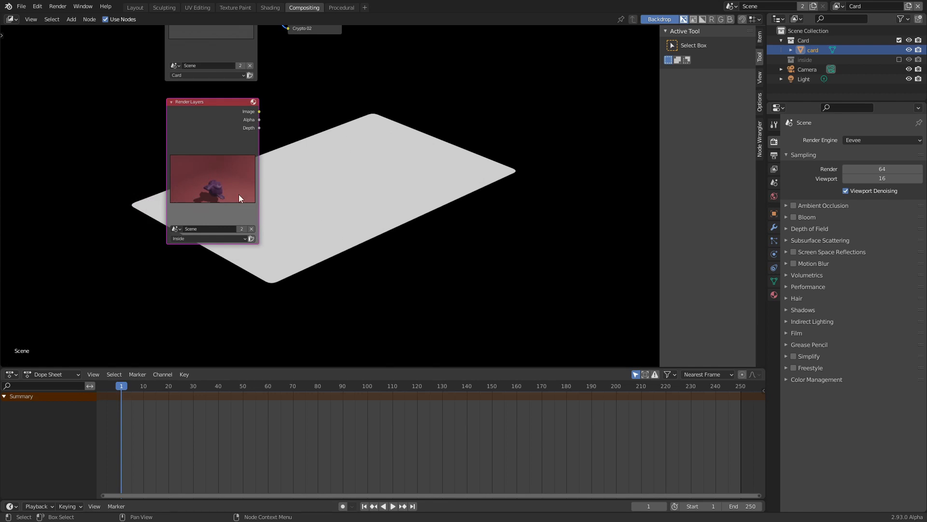
Add a Mix node between the Cryptomatte node and the Viewer node
scroll(341, 130, down, 1)
middle_drag(341, 130, 242, 266)
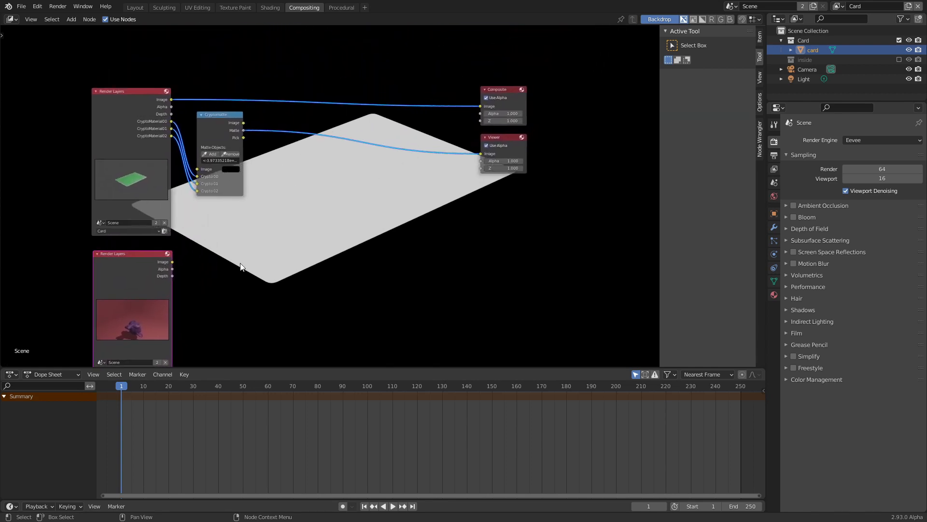
key(shift+a)
text(m)
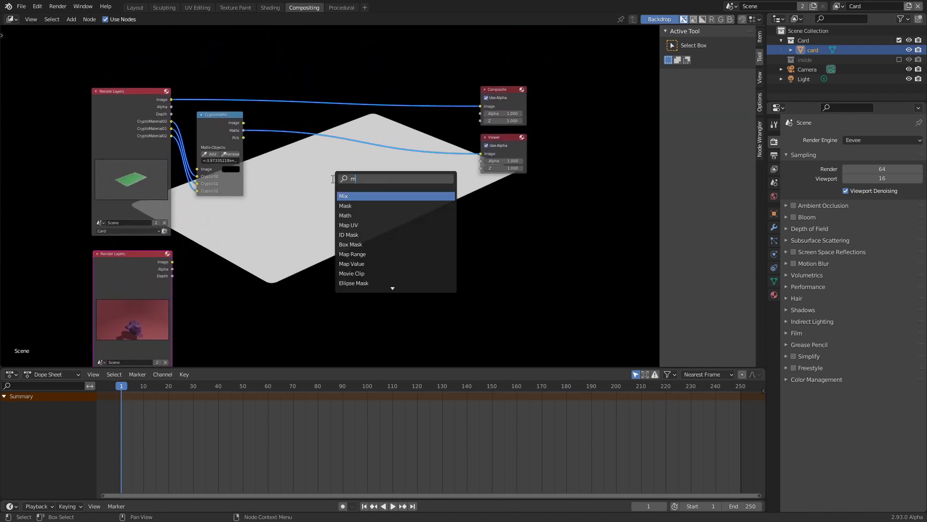
text(ix)
key(Return)
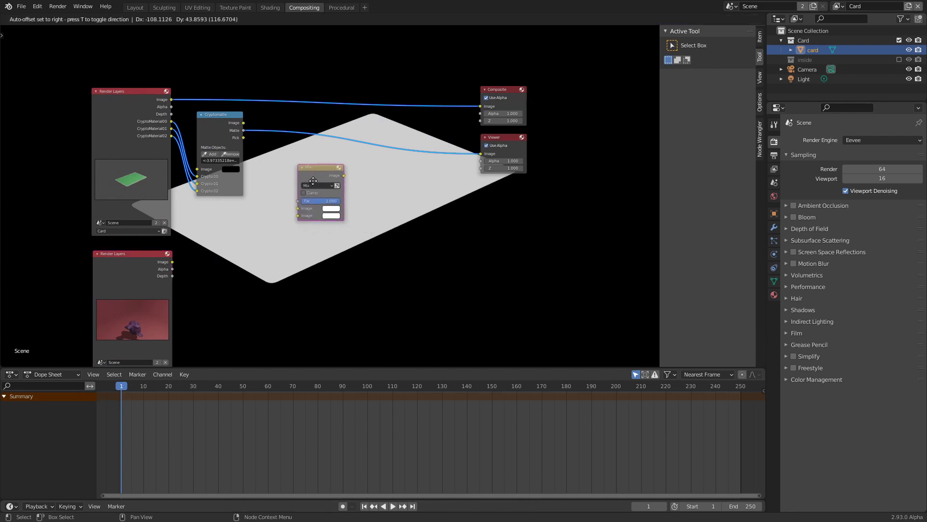
click(300, 193)
scroll(269, 209, up, 3)
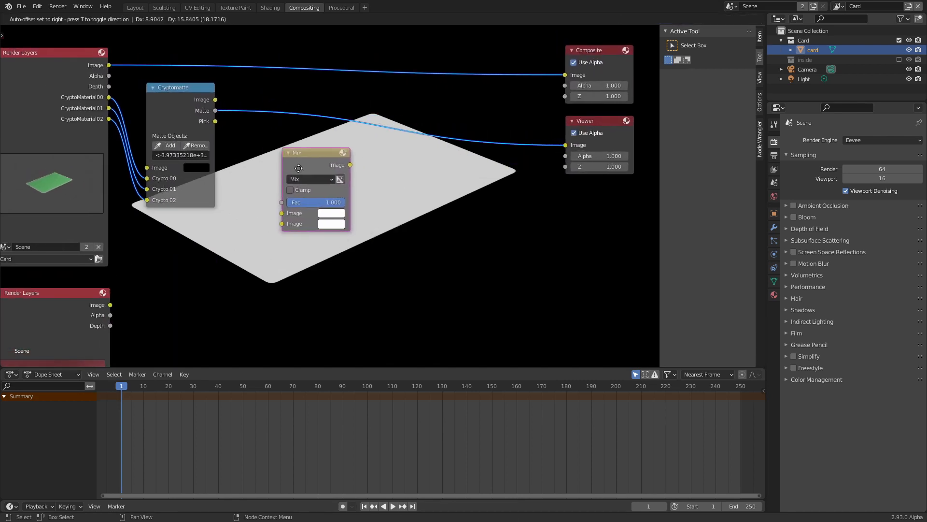
scroll(232, 235, down, 1)
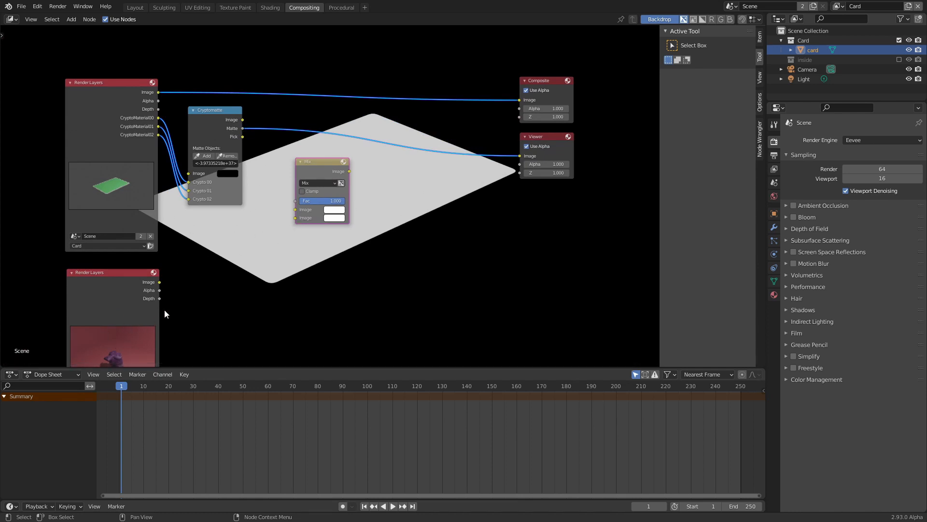
Feed Mix with the Card image first, the Inside image second and the Cryptomatte Matte as Fac, and connect its result to the Viewer
drag(159, 283, 295, 219)
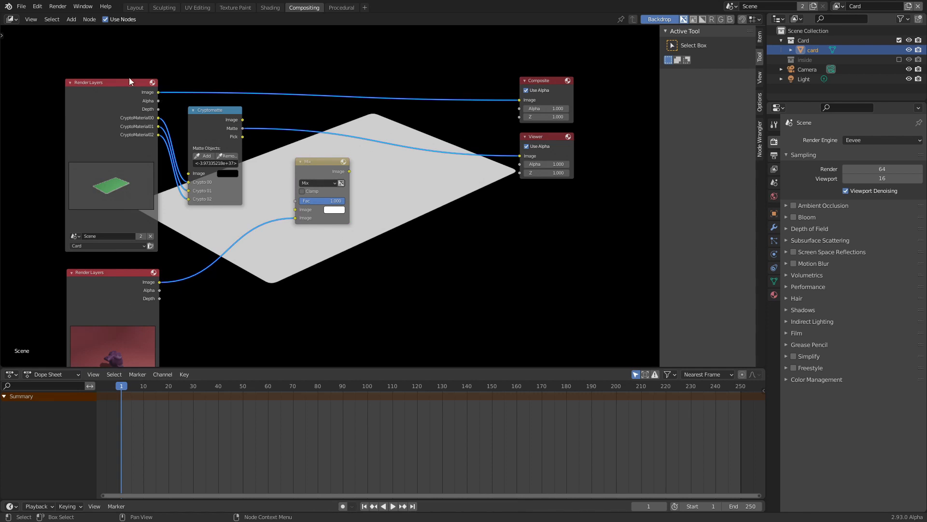
drag(158, 92, 300, 212)
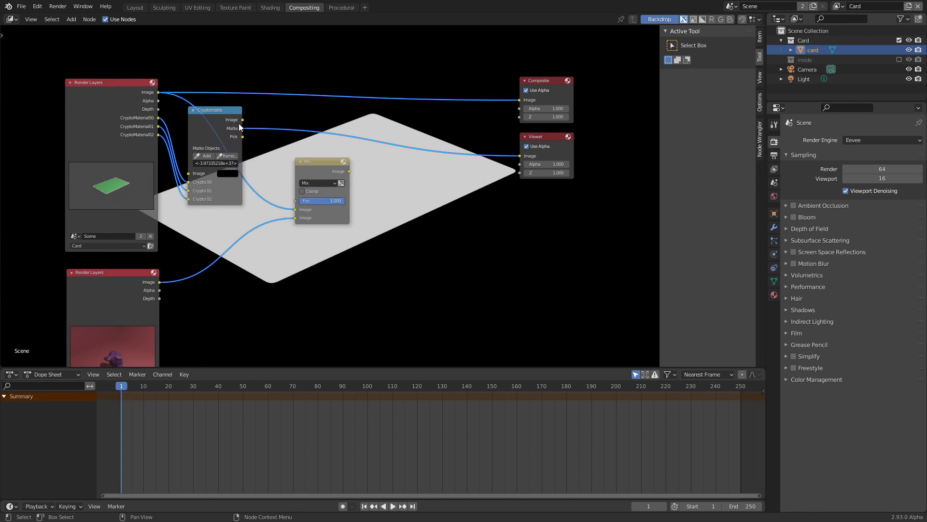
drag(243, 128, 300, 201)
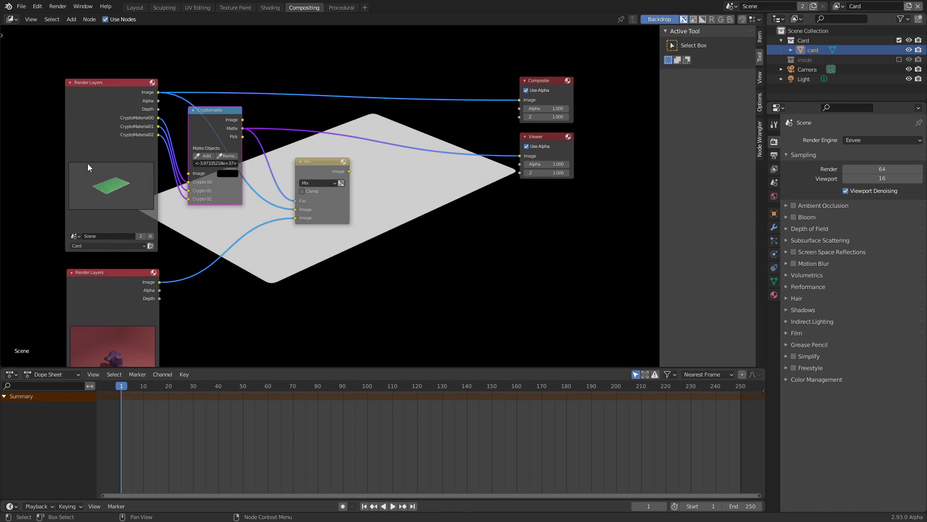
drag(349, 171, 519, 156)
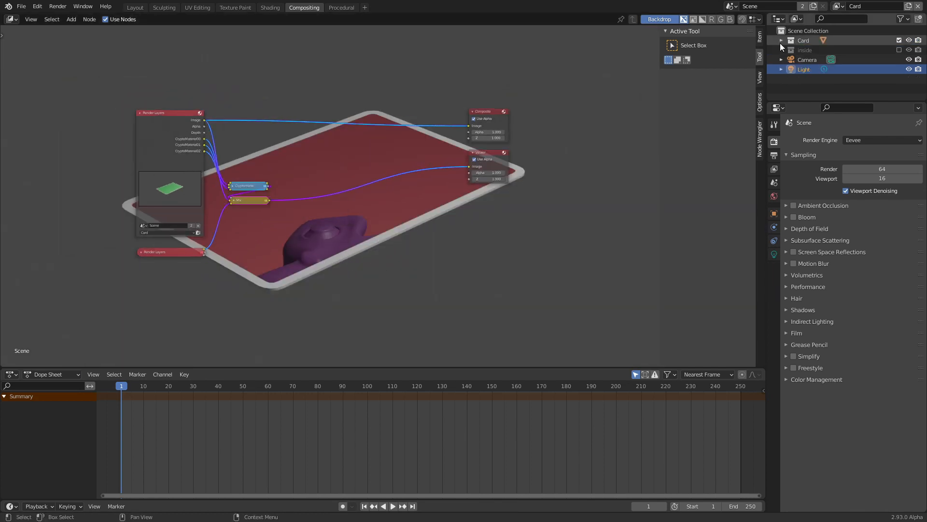
Make Inside the active view layer and switch to the Layout workspace
click(781, 40)
click(802, 69)
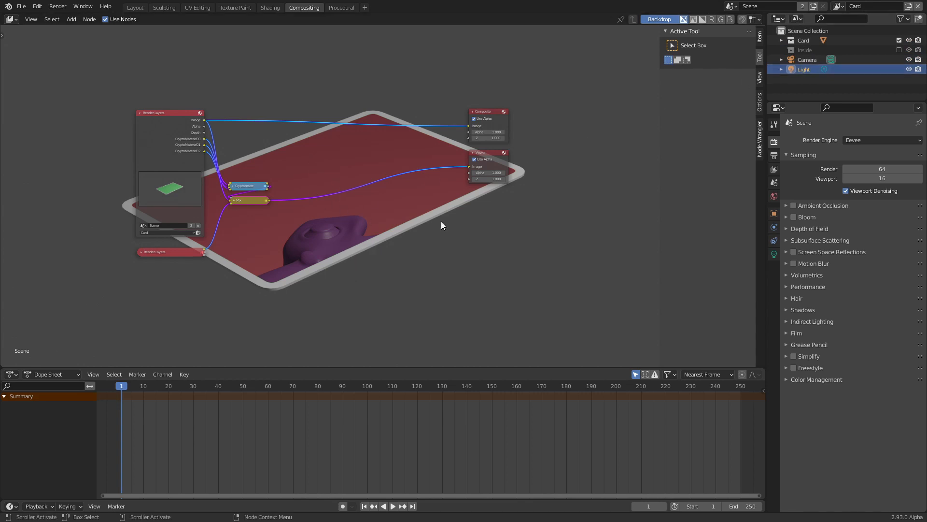
click(805, 50)
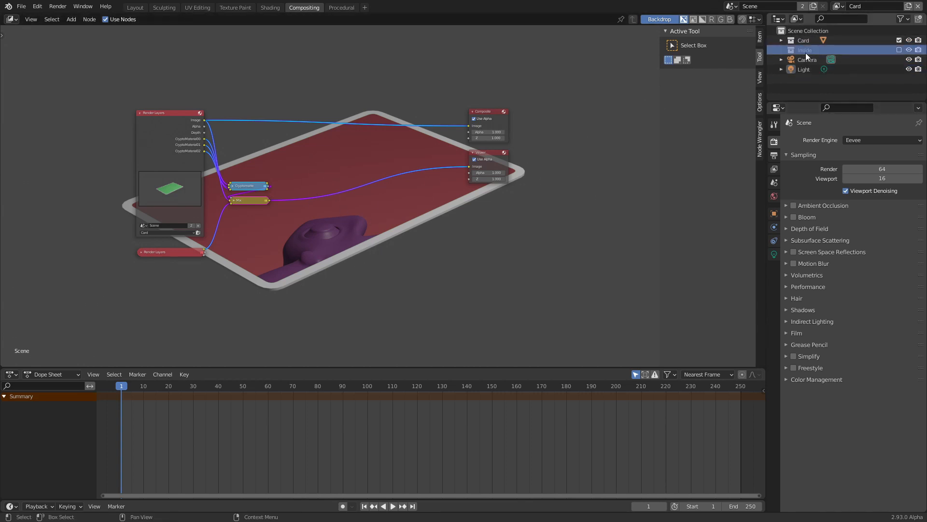
click(839, 6)
click(785, 30)
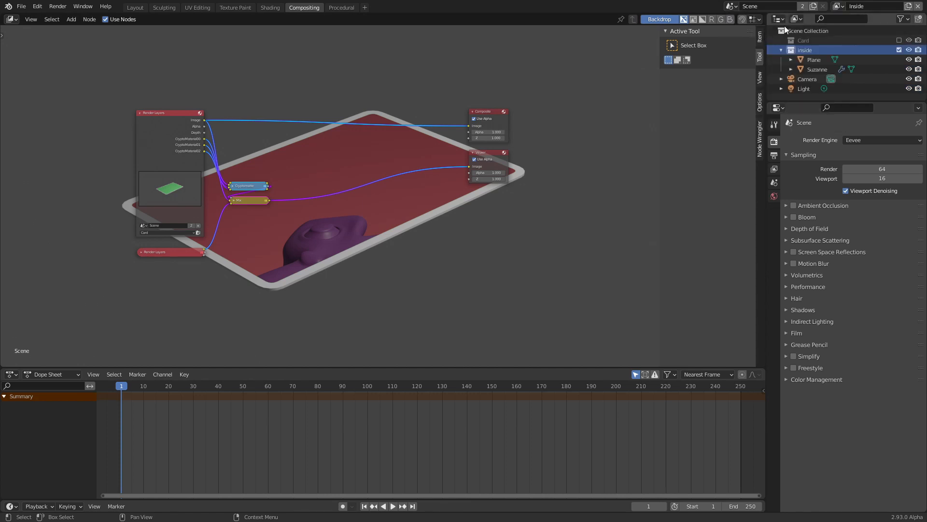
click(135, 7)
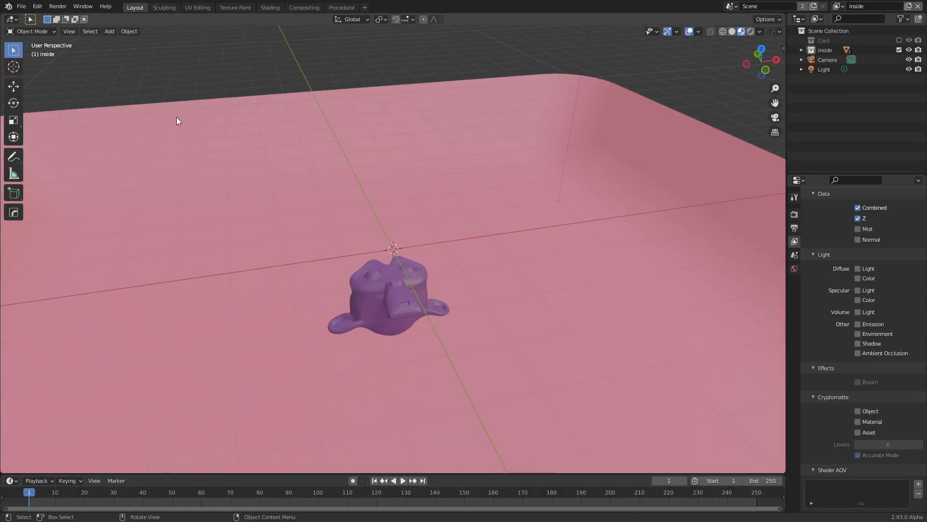
Move the existing light to a spot above the monkey and place it in the Card collection
scroll(413, 225, down, 5)
middle_drag(413, 225, 427, 227)
click(486, 129)
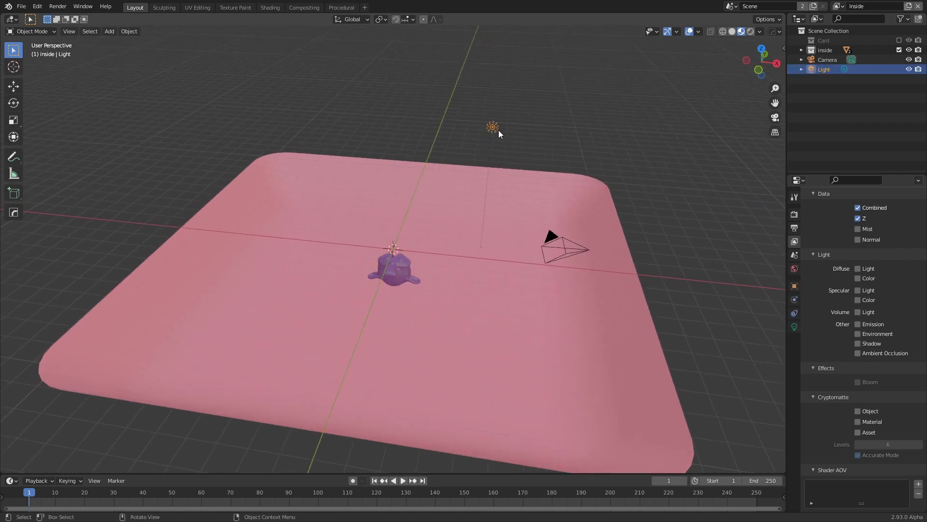
key(g)
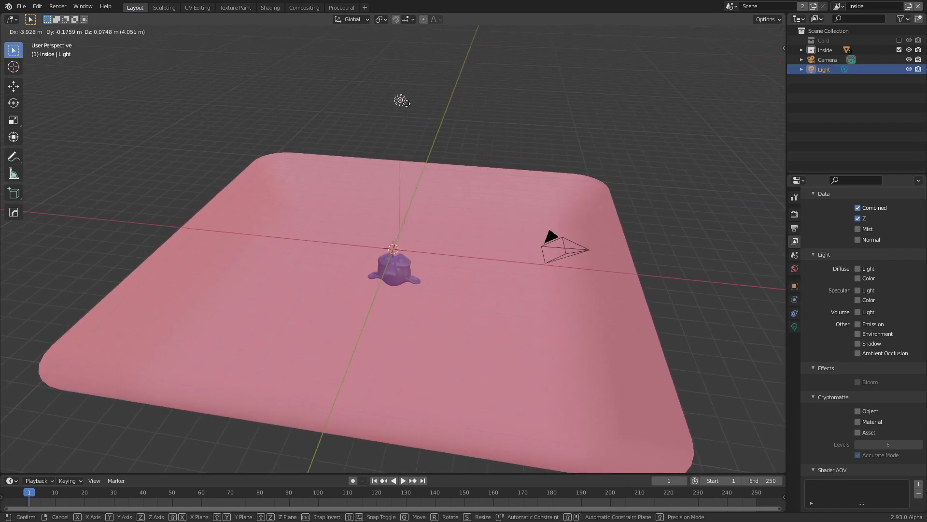
click(406, 112)
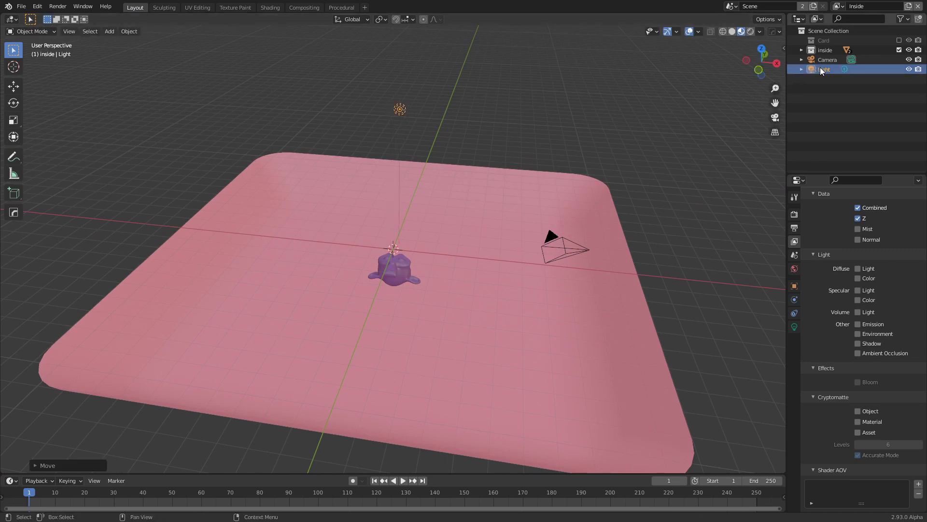
drag(821, 70, 824, 46)
Display the 3D viewport in Rendered shading
middle_drag(401, 288, 414, 291)
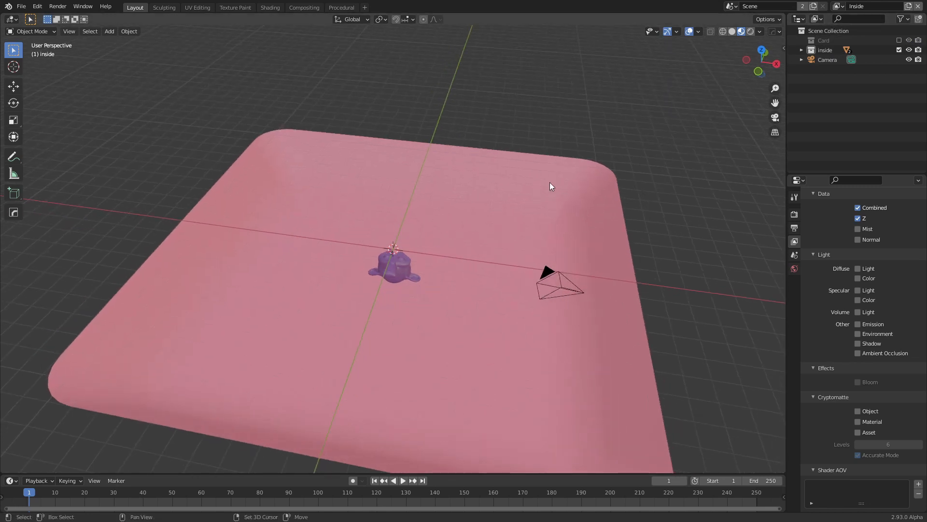
key(shift+a)
mouse_move(540, 182)
click(750, 32)
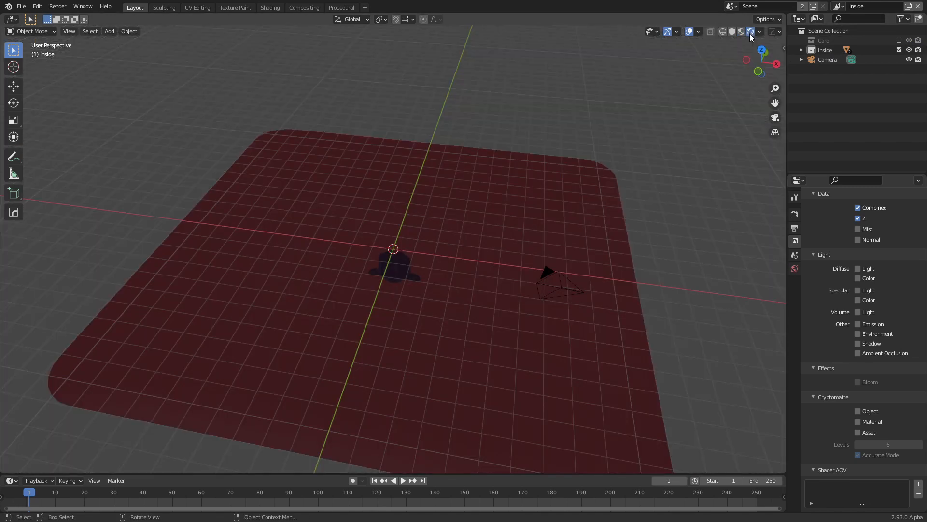
Add an area light to the inside collection and raise it along Z above the monkey
middle_drag(458, 213, 450, 226)
key(shift+a)
mouse_move(450, 218)
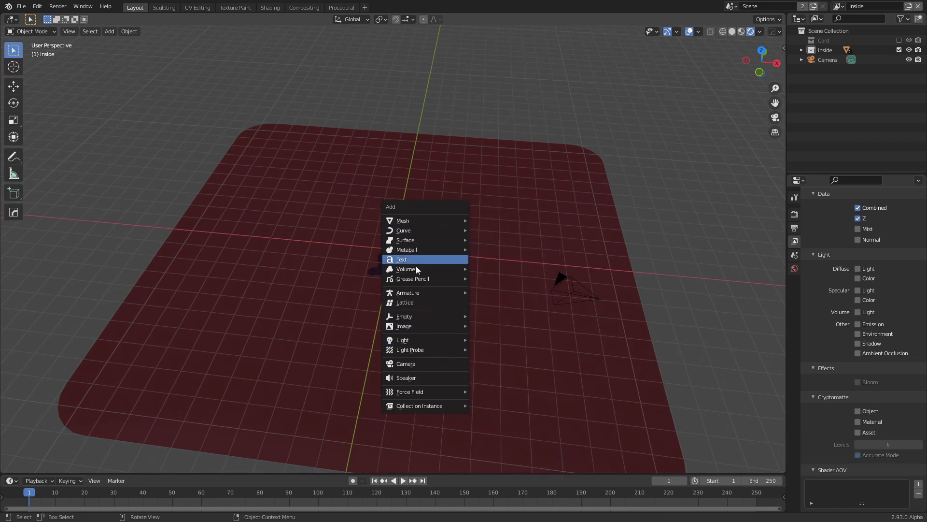
mouse_move(408, 340)
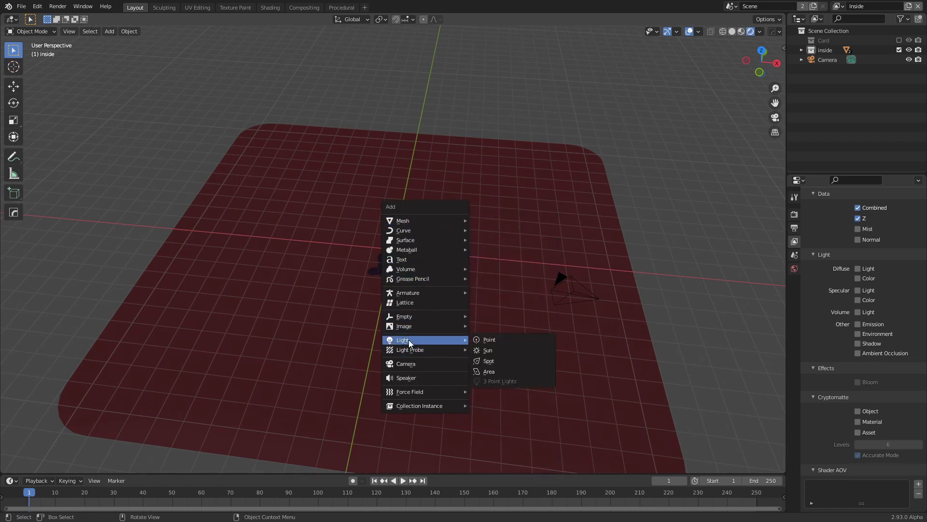
click(492, 369)
scroll(448, 320, up, 3)
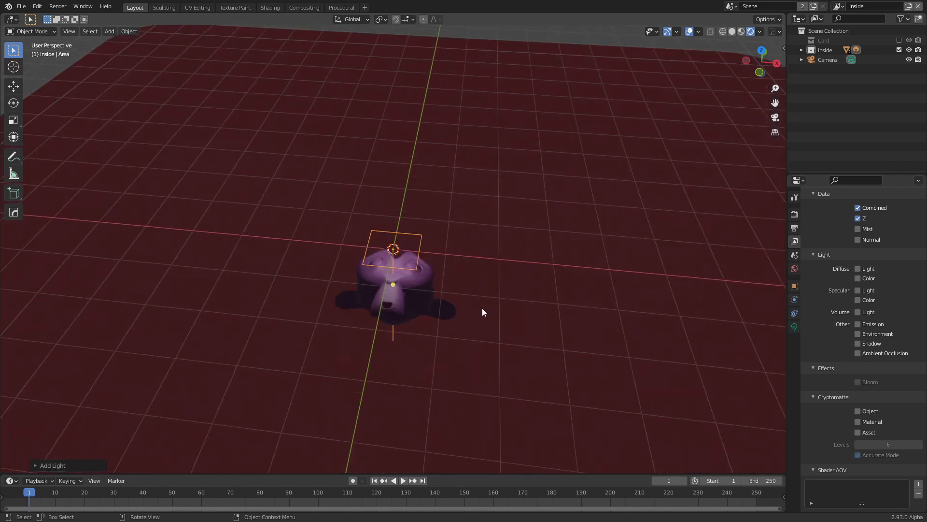
key(g)
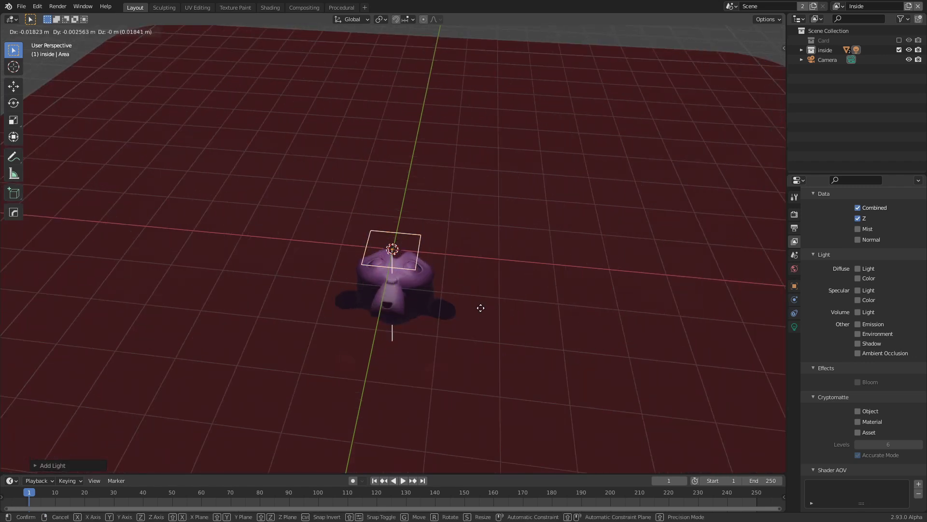
key(z)
click(481, 211)
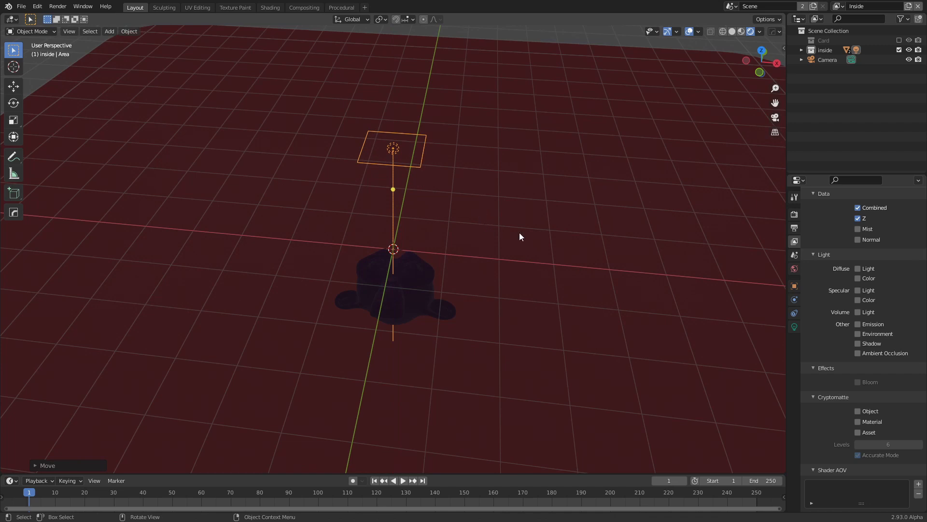
Set the area light's power to 128.2 W, change its shape to Disk and enlarge it well beyond the monkey's width
click(794, 327)
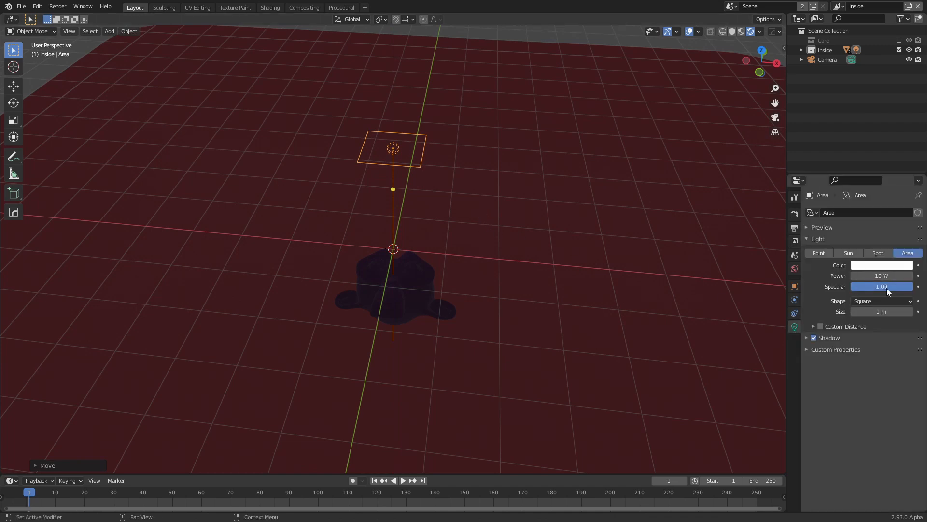
mouse_move(855, 275)
mouse_down()
mouse_move(874, 276)
mouse_move(868, 285)
mouse_up()
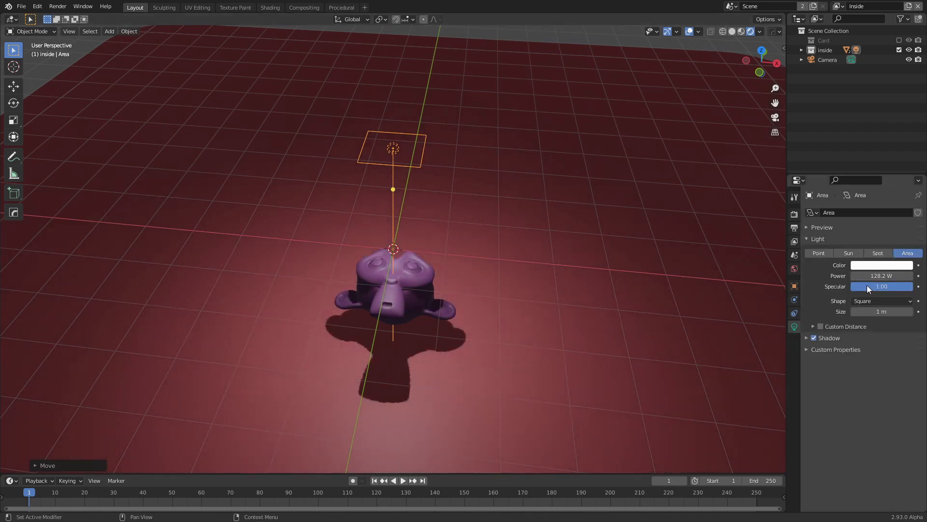
click(875, 302)
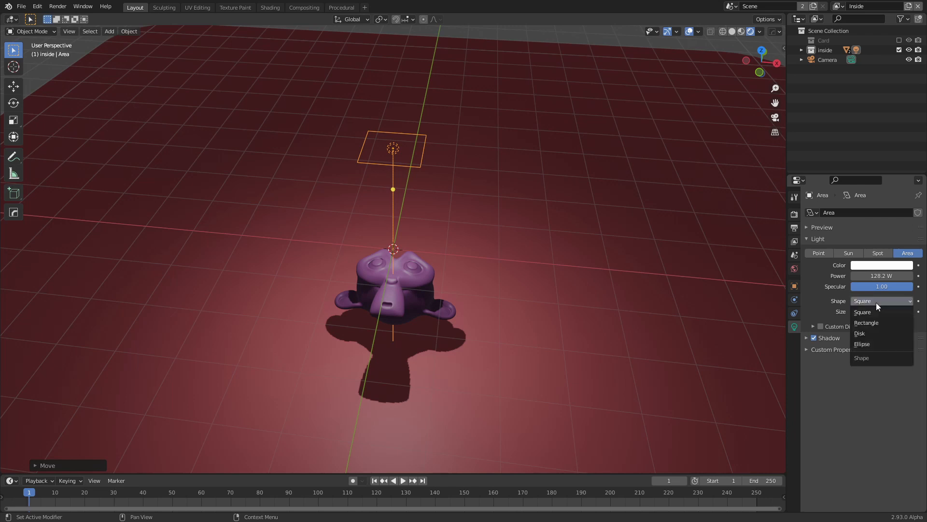
click(867, 335)
drag(874, 312, 917, 312)
Enable soft shadows and ambient occlusion in the Eevee render settings, and raise the cascade shadow size
click(795, 213)
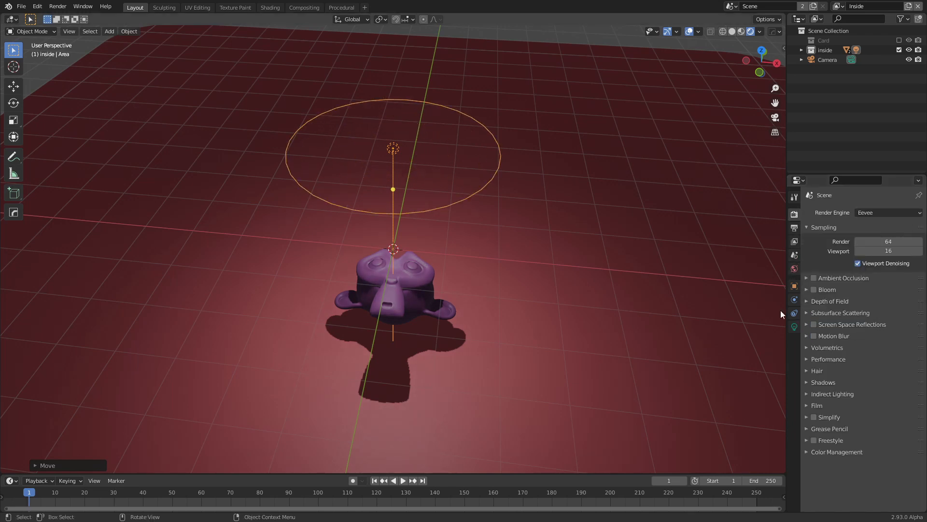
click(809, 383)
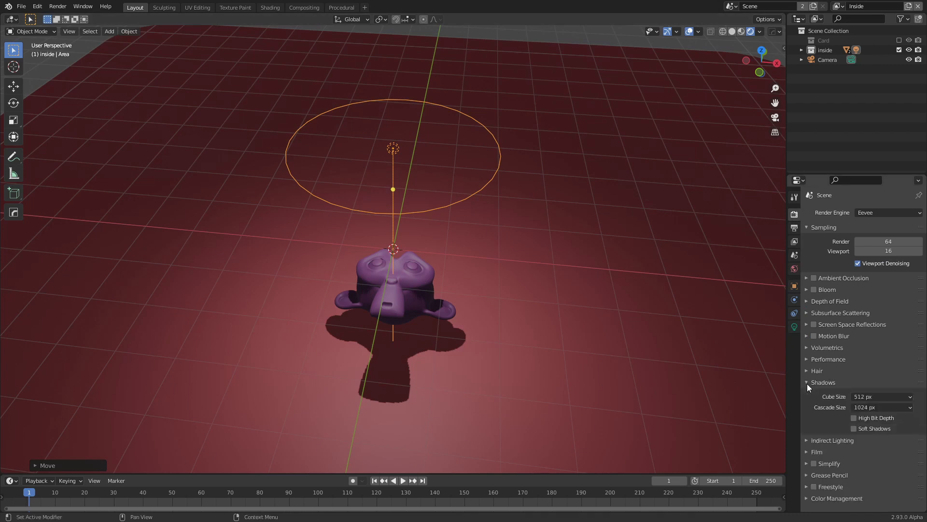
click(854, 428)
click(869, 406)
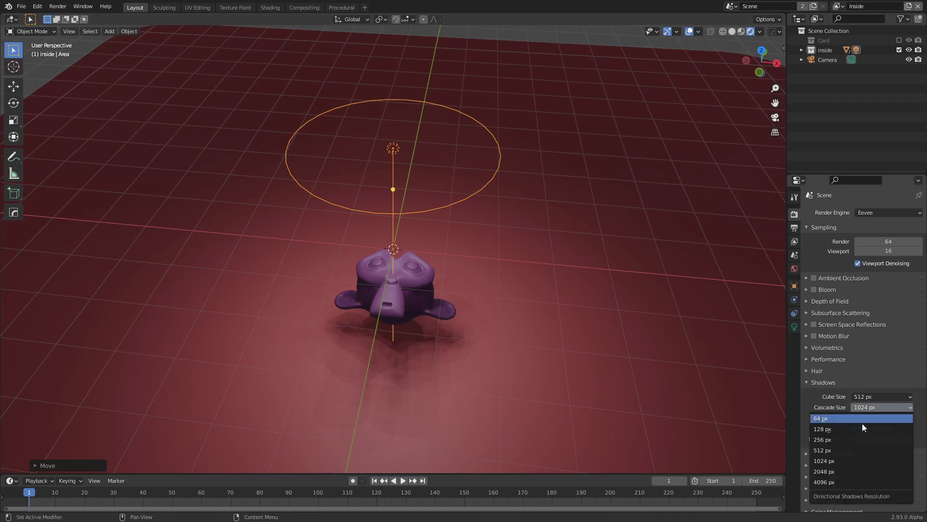
click(846, 477)
click(804, 382)
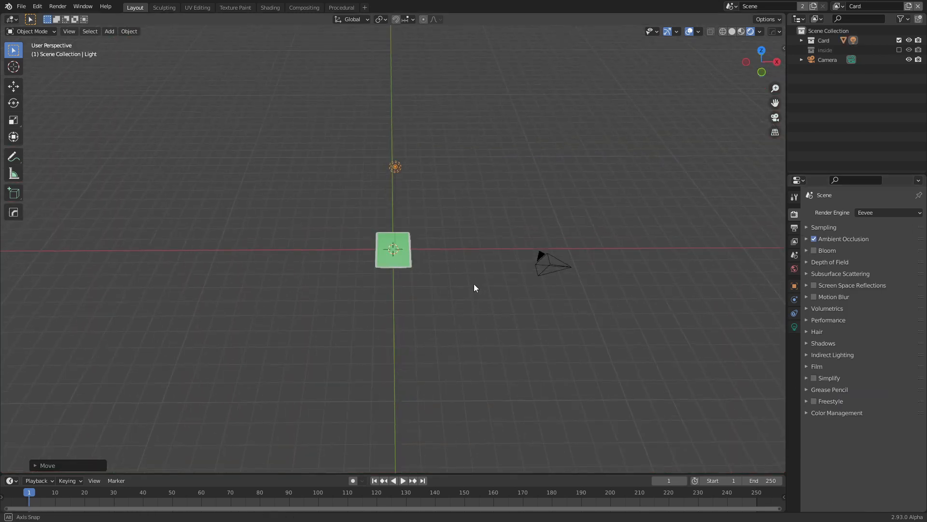
In the Card view layer, duplicate the point light above the card and move the copy down along Z to below the card
middle_drag(473, 288, 408, 286)
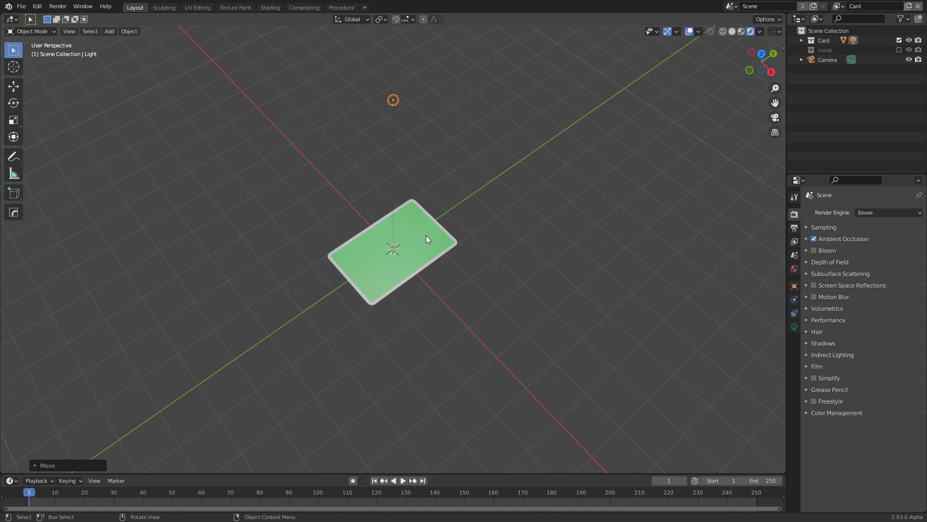
middle_drag(410, 233, 448, 224)
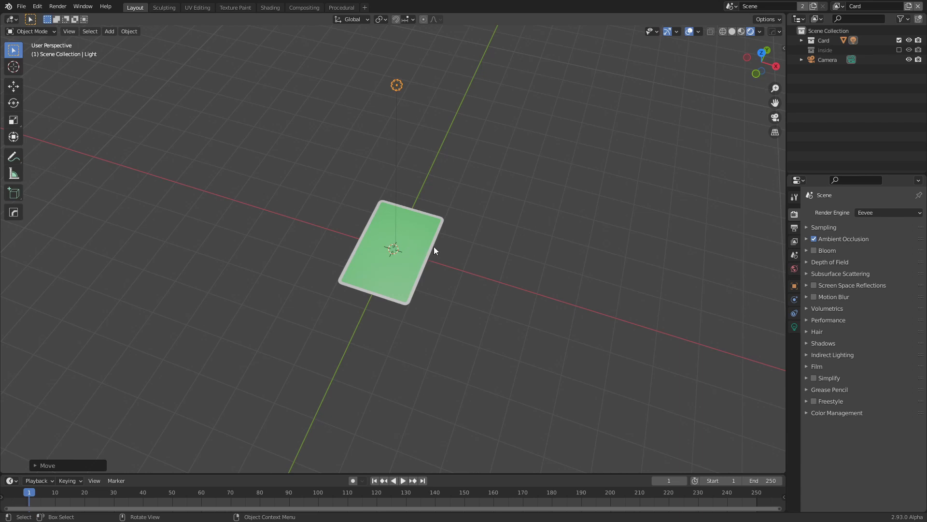
scroll(451, 254, down, 2)
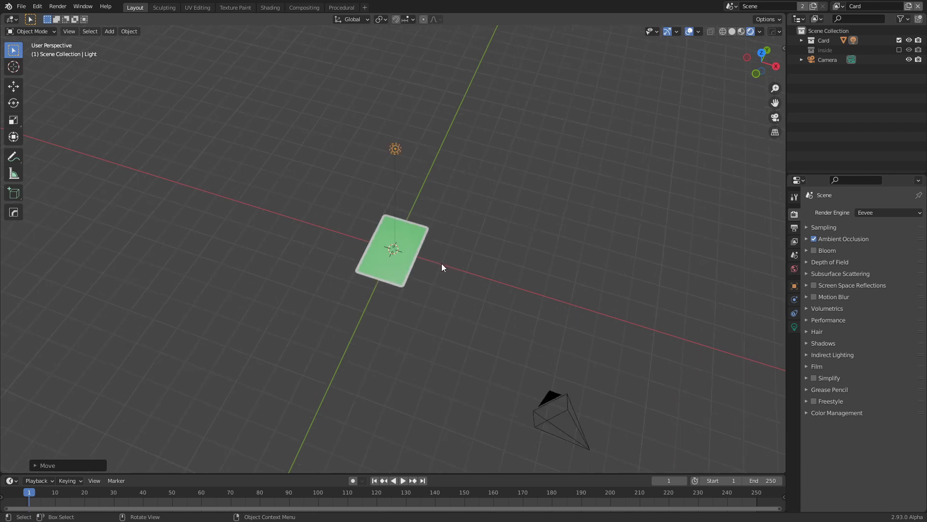
scroll(442, 276, down, 2)
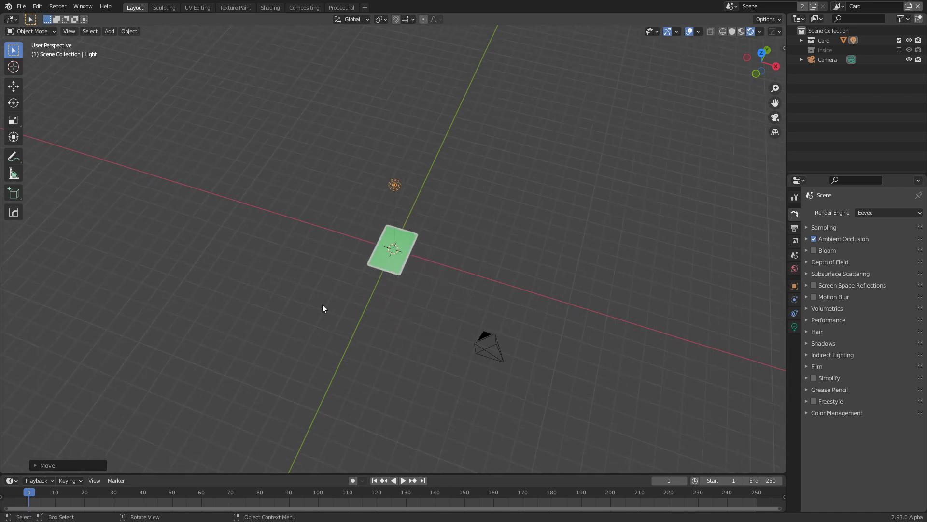
middle_drag(413, 200, 407, 233)
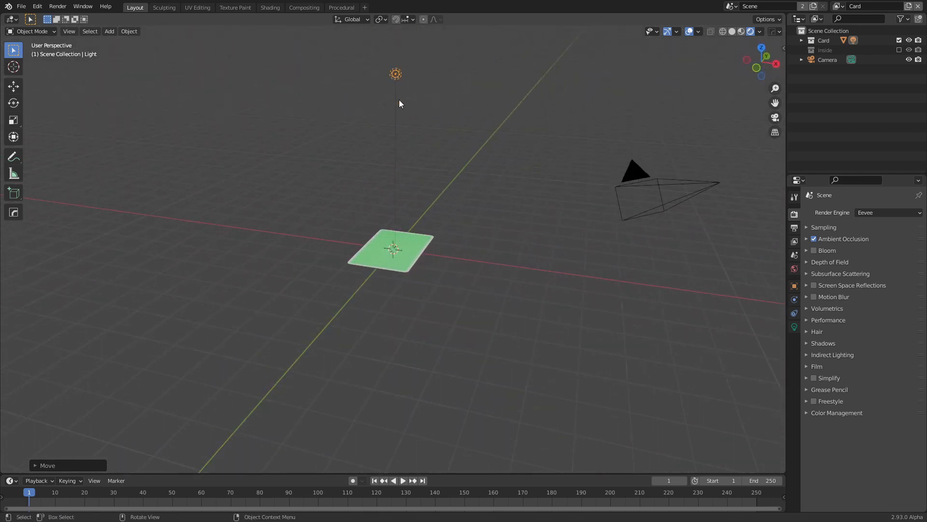
middle_drag(403, 311, 384, 312)
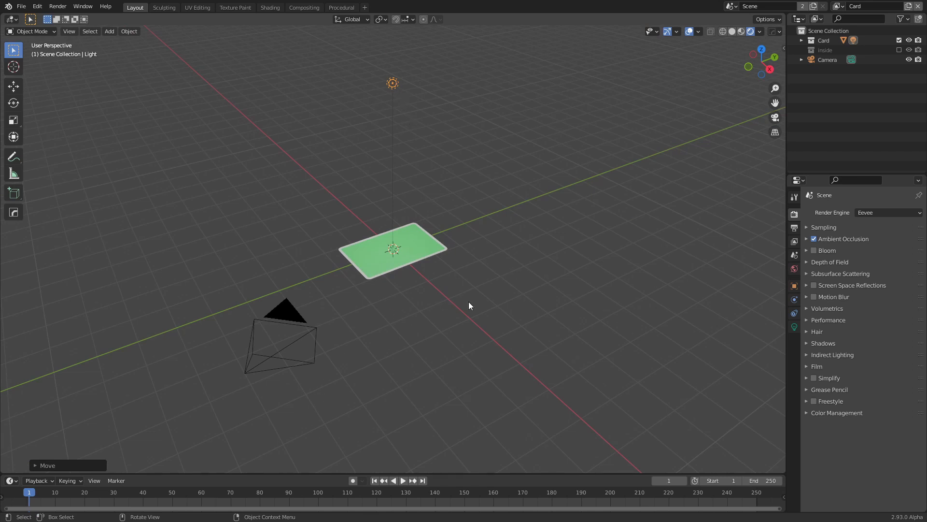
middle_drag(469, 305, 445, 208)
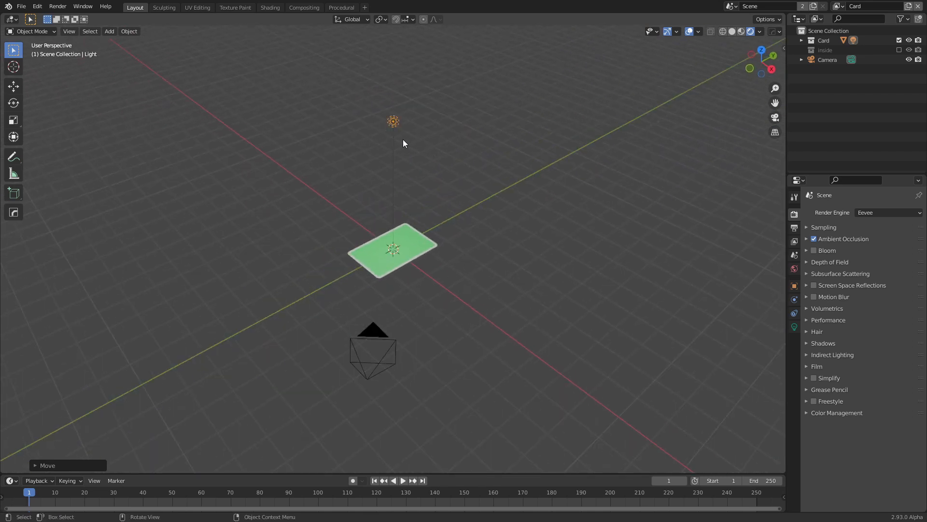
middle_drag(395, 121, 432, 239)
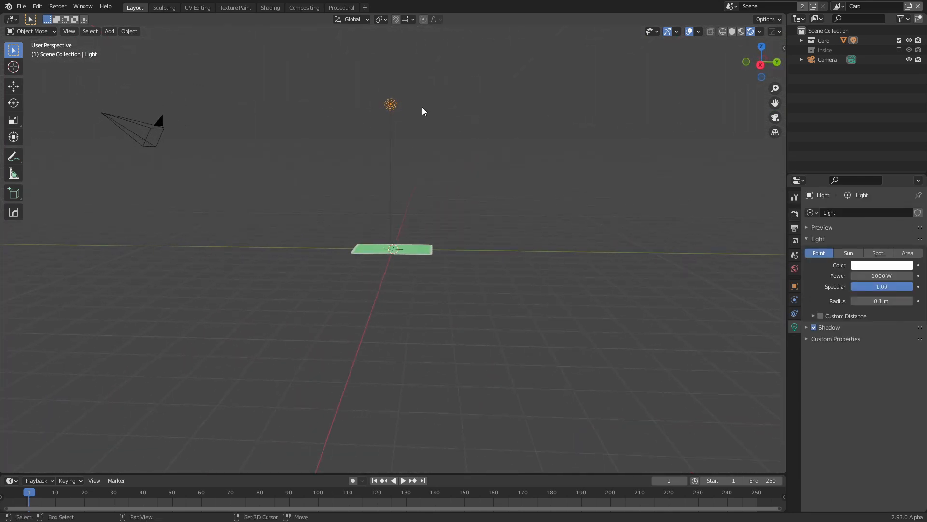
key(shift+d)
key(z)
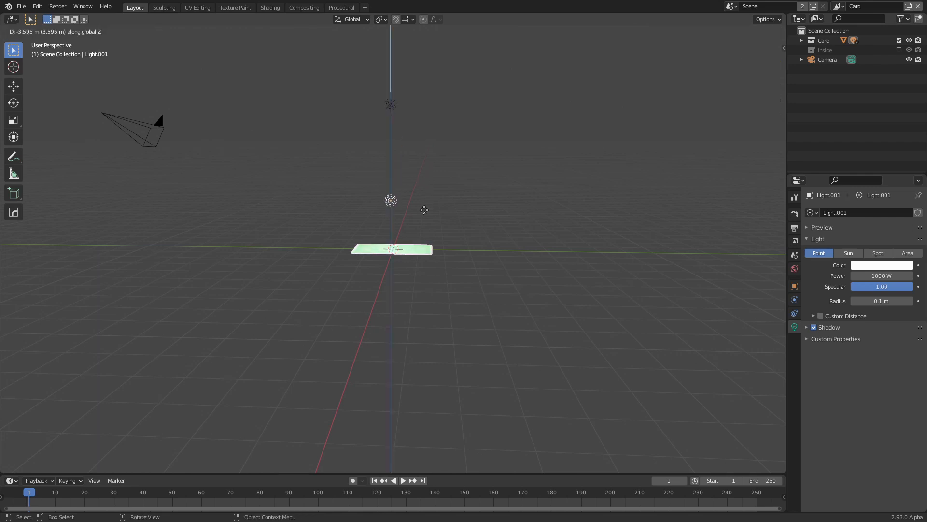
click(405, 401)
View the scene through the camera and set the output's X resolution to 1080 px for a square frame
middle_drag(470, 293, 475, 333)
mouse_move(509, 279)
middle_down()
mouse_move(497, 244)
mouse_move(518, 284)
middle_up()
key(KP_7)
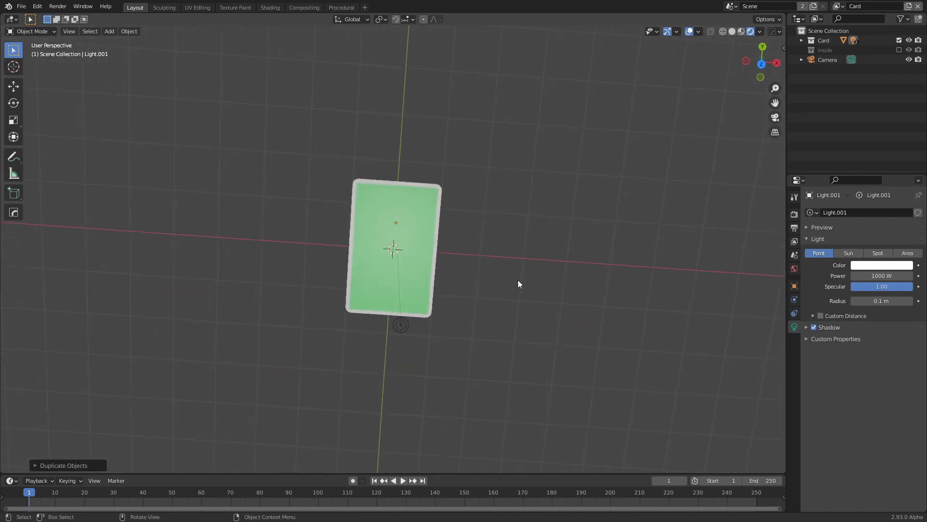
key(KP_7)
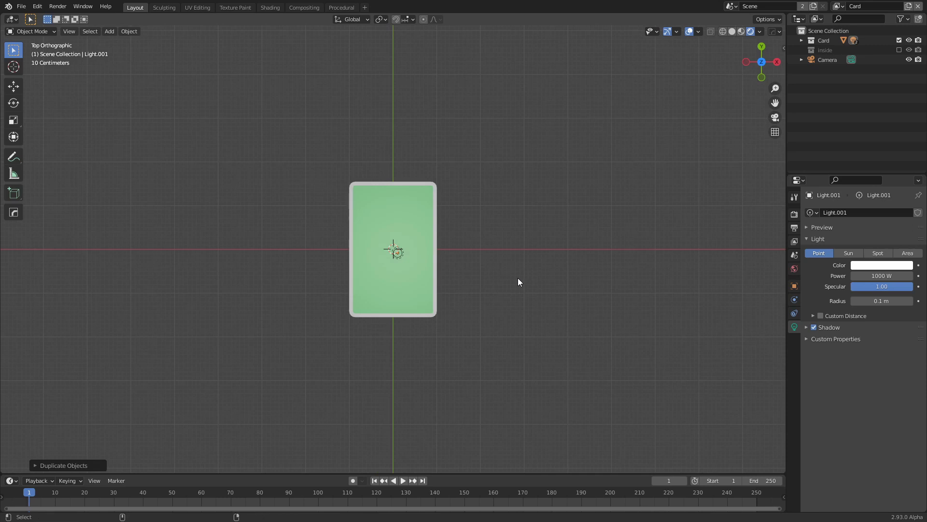
key(KP_0)
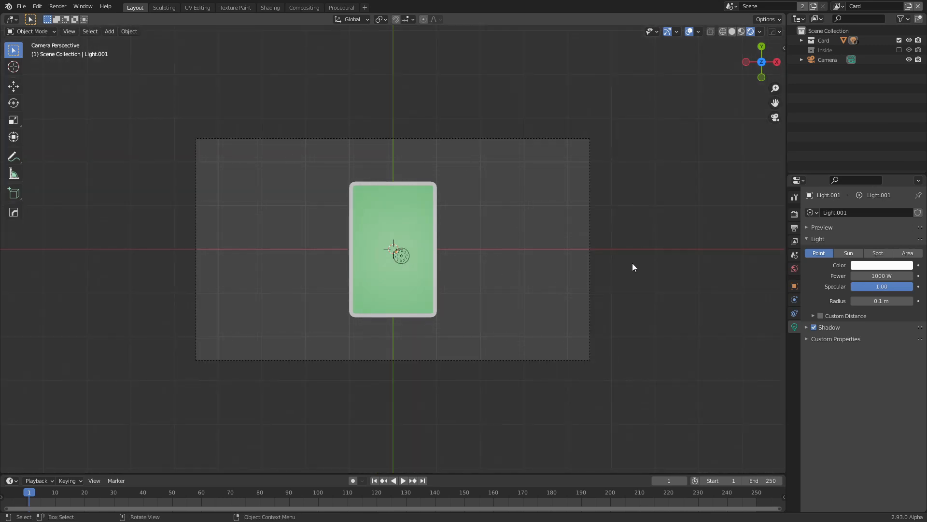
click(794, 214)
click(795, 228)
click(864, 221)
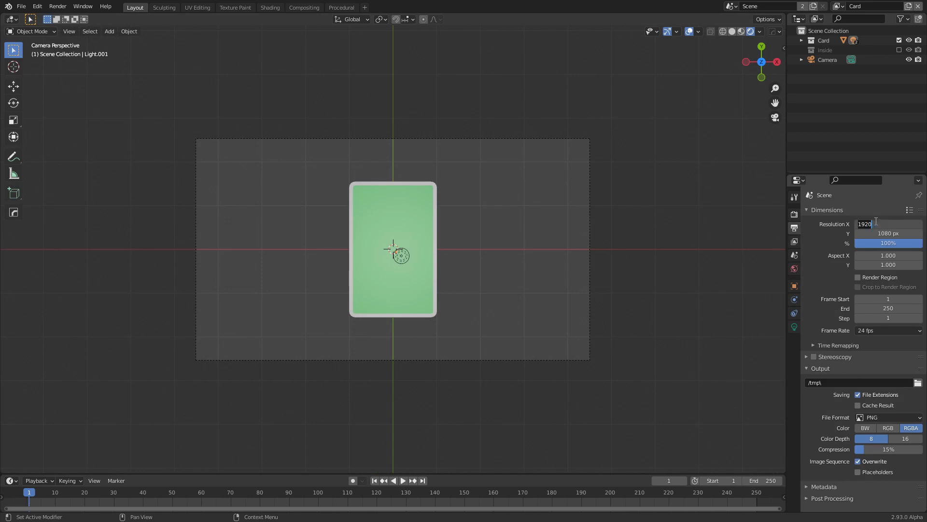
text(1080)
key(Return)
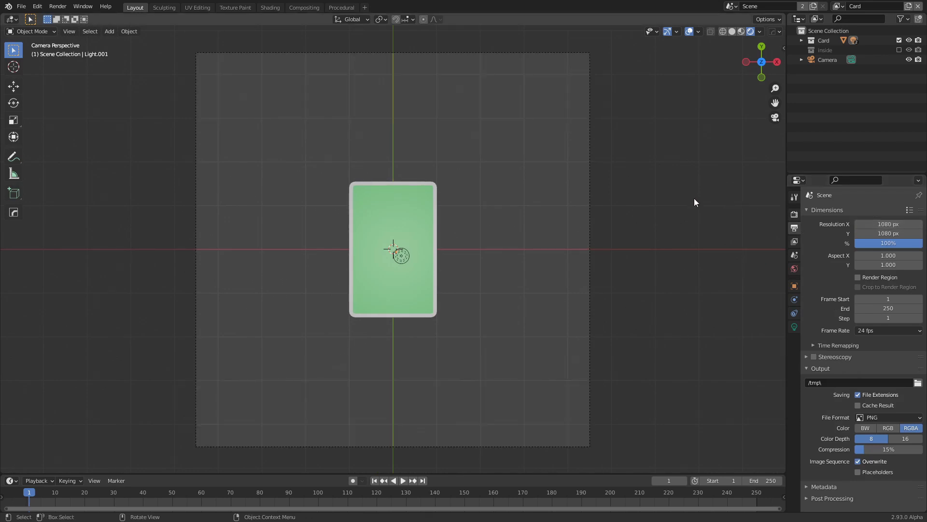
Lock the camera to the view and bring it closer so the card fills most of the frame's height
key(n)
click(778, 97)
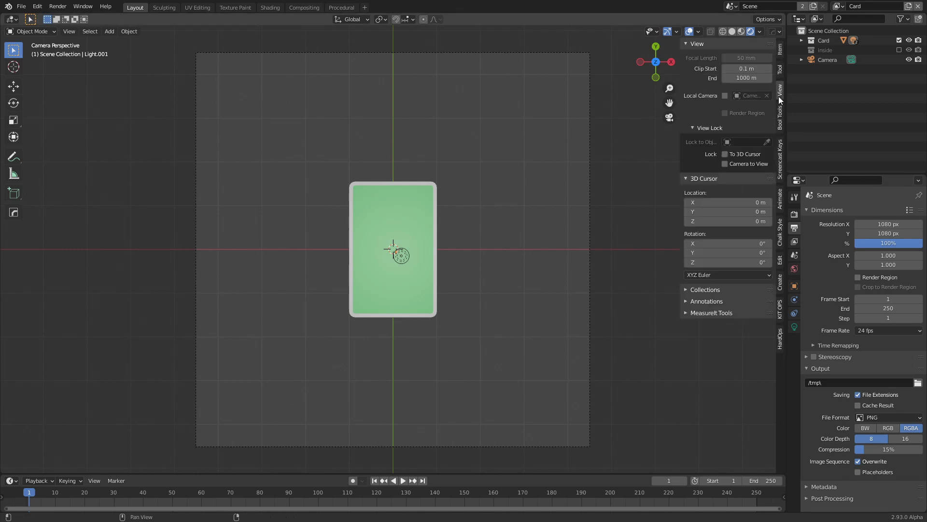
click(727, 163)
scroll(561, 283, up, 4)
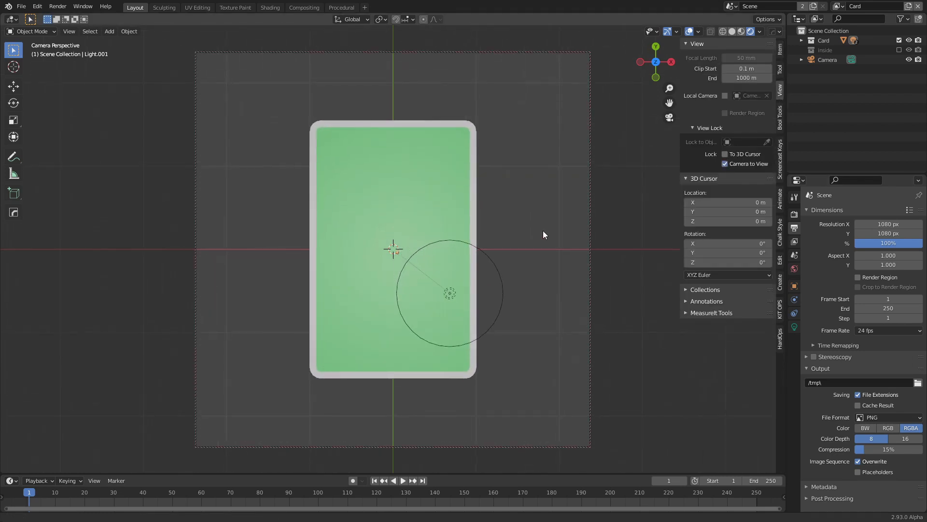
scroll(542, 229, up, 2)
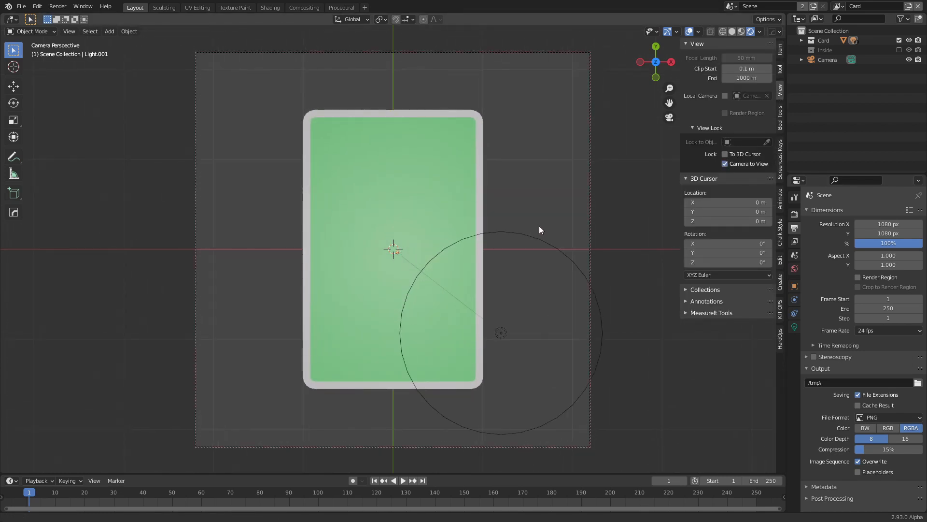
scroll(539, 225, up, 2)
Display the World shader nodes in the Shading workspace and duplicate the Background node, placing the copy beneath the original
click(269, 7)
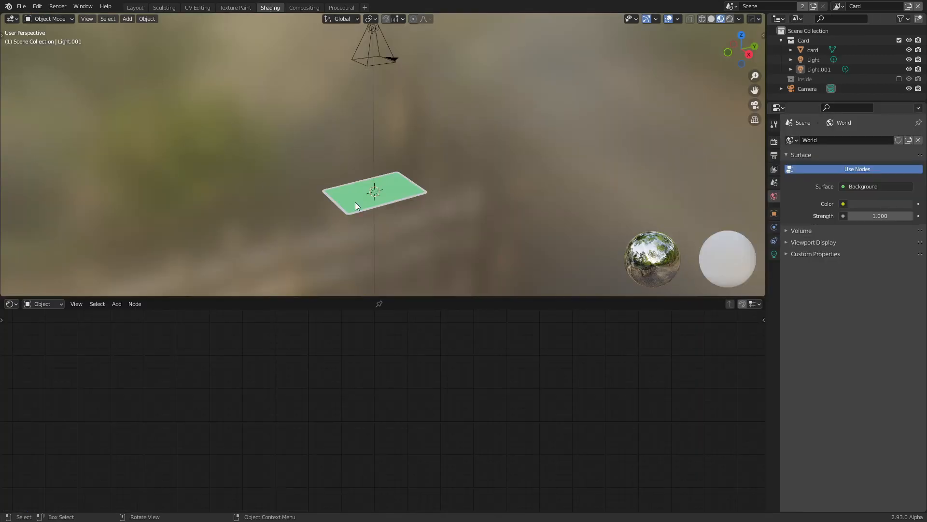
click(43, 304)
click(44, 325)
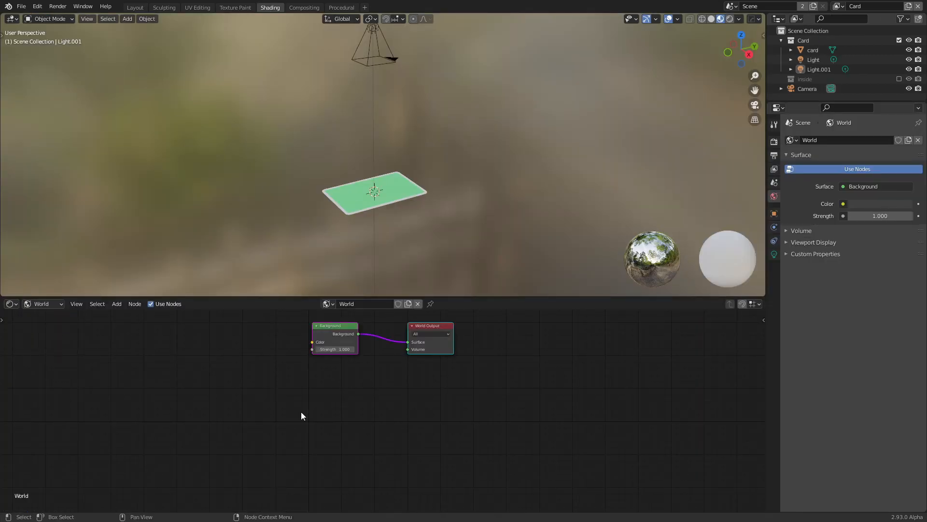
scroll(299, 415, up, 2)
middle_drag(296, 418, 321, 480)
drag(322, 358, 216, 353)
key(shift+d)
click(222, 420)
scroll(256, 406, down, 6)
Insert a Mix Shader between the original Background and World Output, and connect the duplicate Background to its second shader input
key(shift+a)
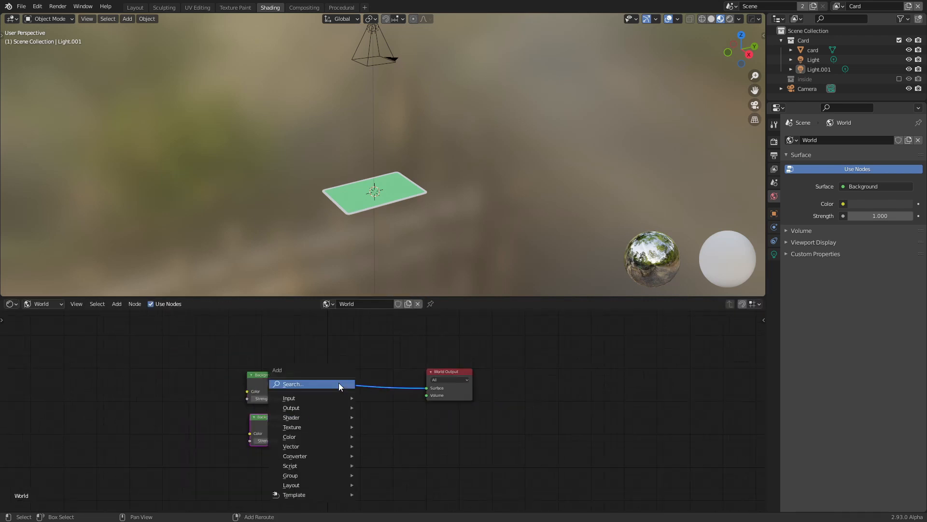
click(340, 384)
text(mi)
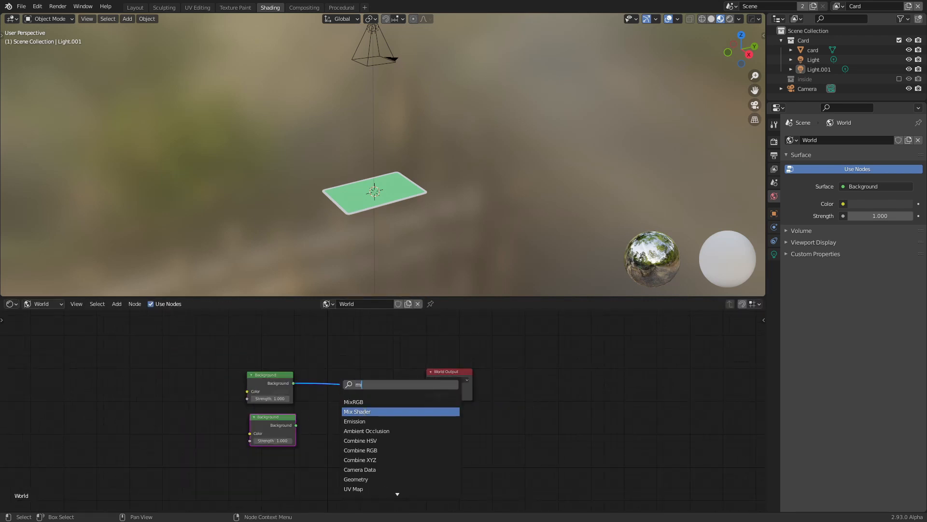
click(357, 411)
click(357, 410)
drag(296, 425, 325, 403)
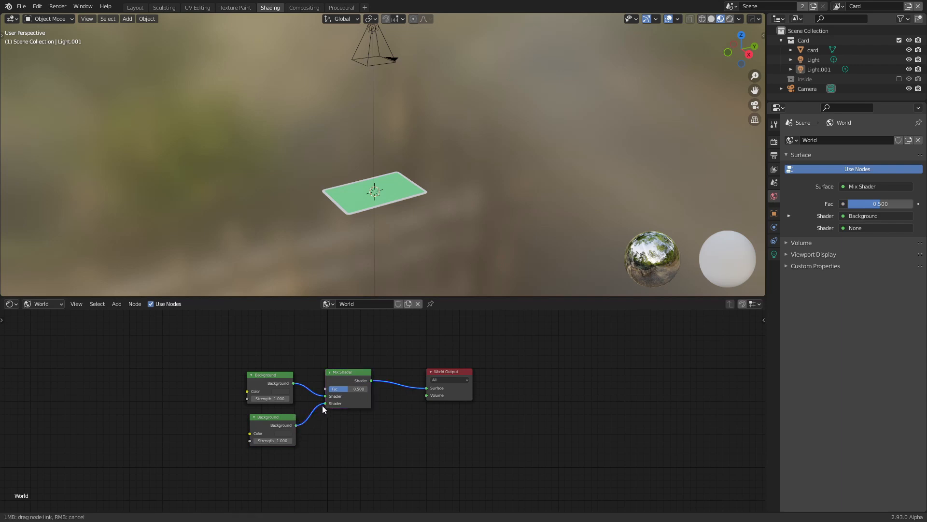
Add a Light Path node and connect its Is Camera Ray output to the Mix Shader's Fac input
middle_drag(287, 355, 351, 407)
key(shift+a)
click(359, 382)
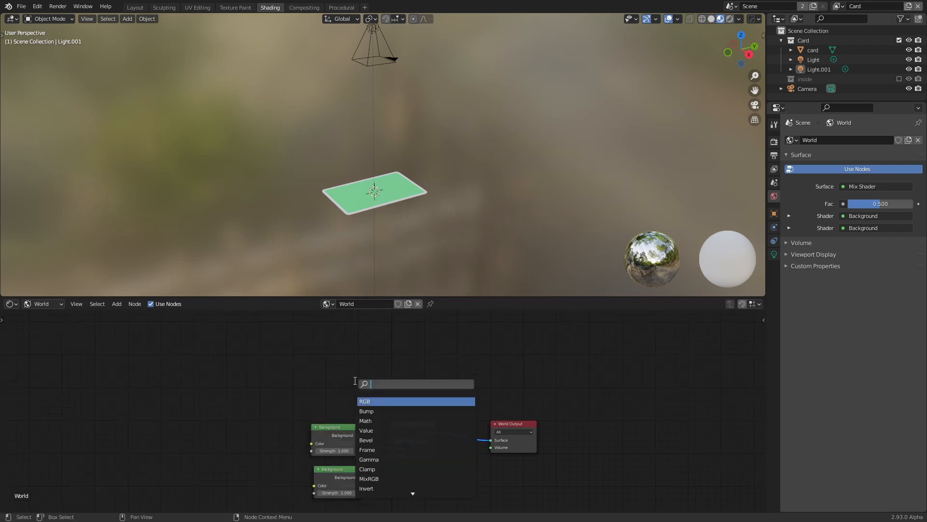
text(ligh)
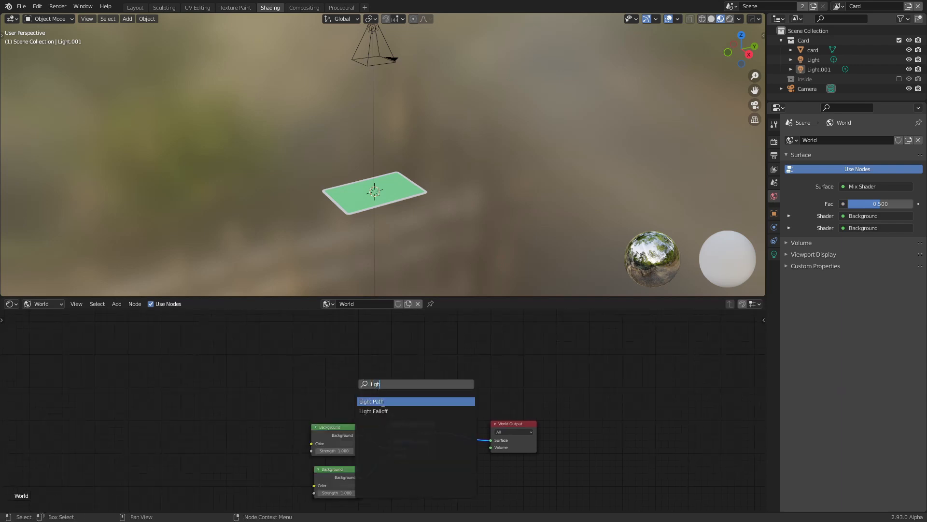
click(382, 401)
click(294, 336)
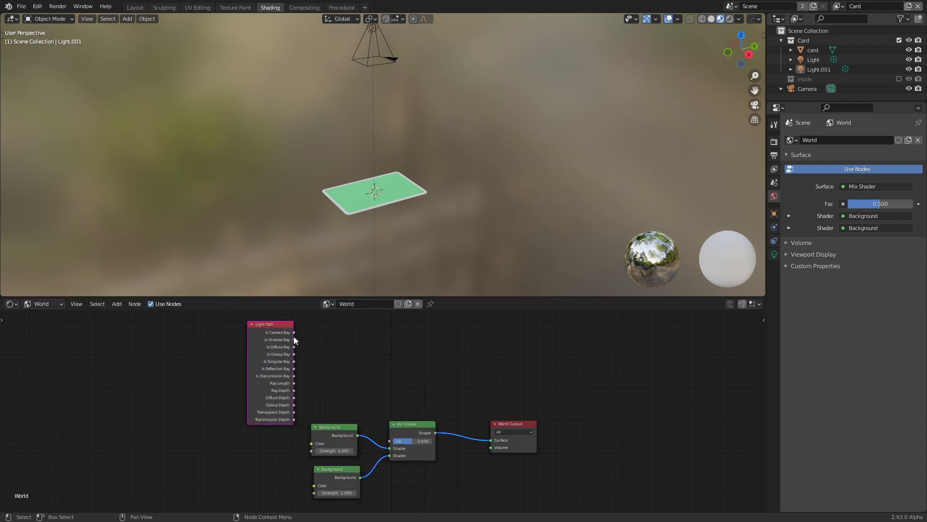
drag(293, 332, 389, 441)
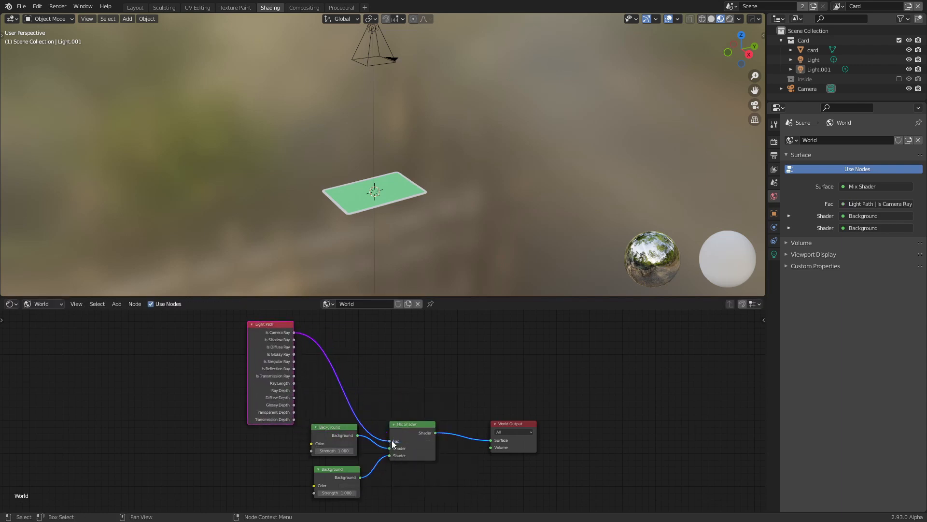
Hide the Light Path node's unused outputs and place the node just above the two Background nodes
click(252, 324)
click(251, 325)
key(ctrl+h)
drag(262, 327, 328, 404)
middle_drag(329, 408, 331, 341)
scroll(367, 363, up, 4)
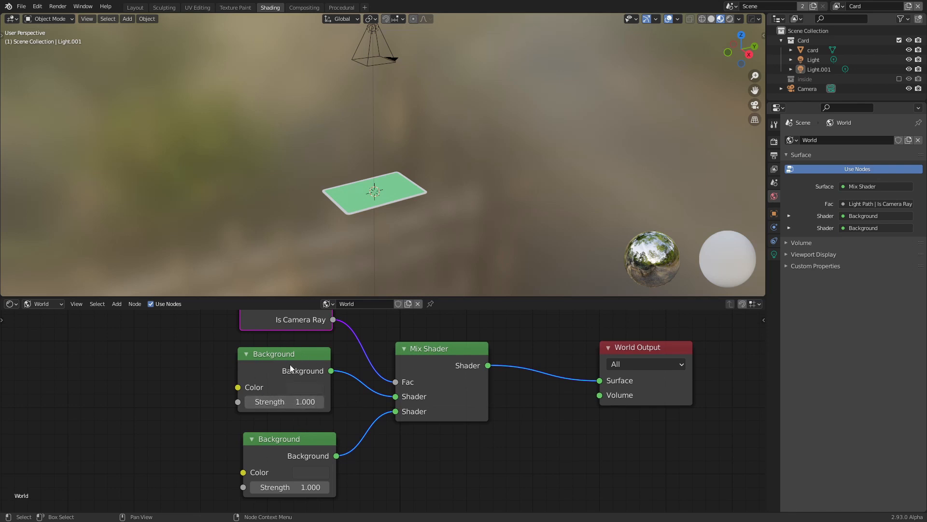
Show the viewport in Rendered shading, align the lower Background node with the upper one and change its color to dark purple
click(729, 19)
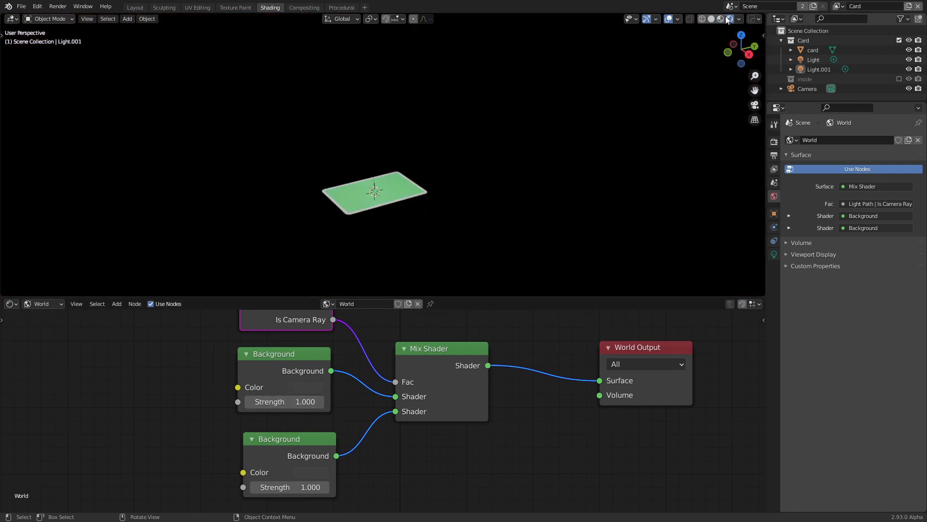
mouse_move(273, 401)
mouse_down()
mouse_move(338, 401)
mouse_move(272, 401)
mouse_up()
shift+scroll(333, 426, down, 2)
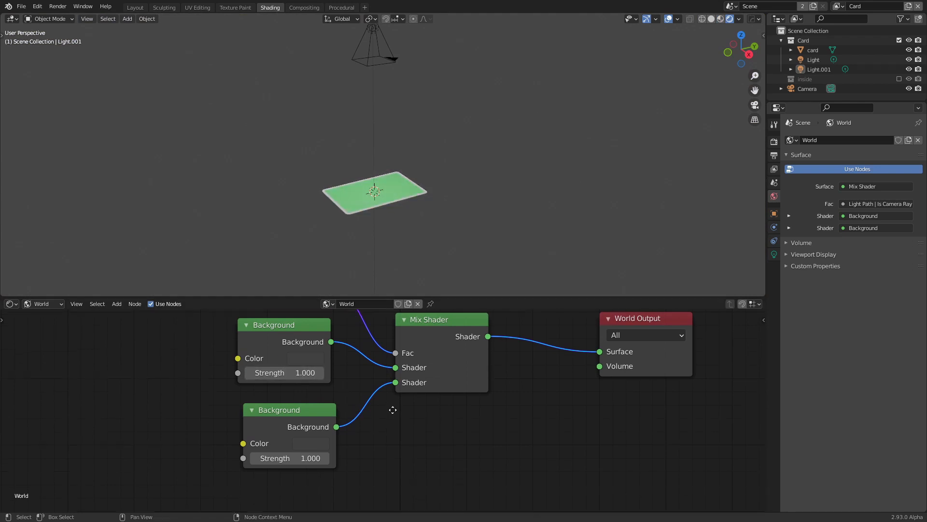
drag(311, 433, 305, 433)
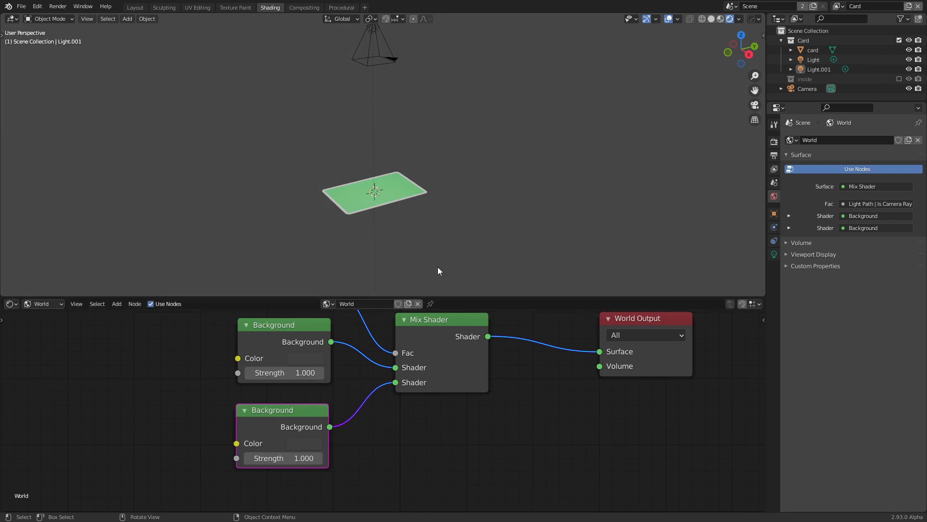
click(297, 438)
drag(355, 349, 353, 312)
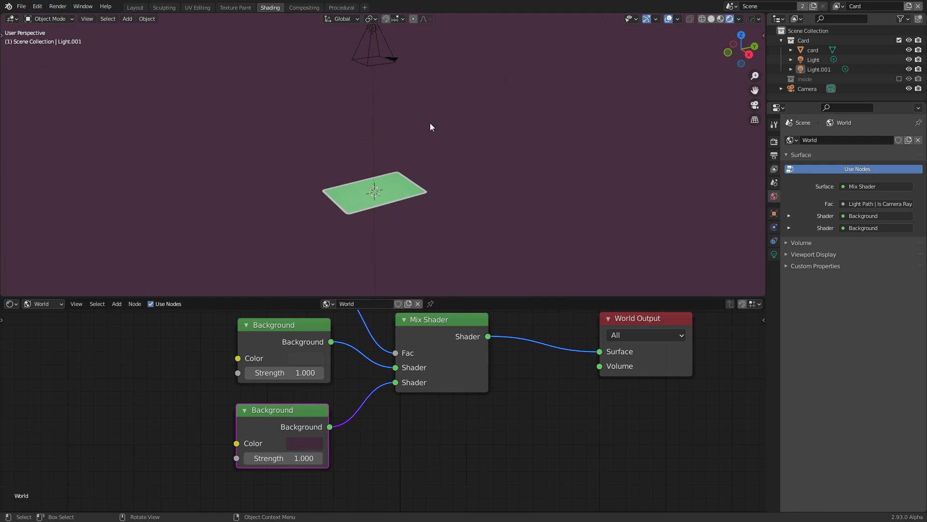
Switch the viewport in the Shading workspace to Material Preview shading
middle_drag(430, 127, 404, 166)
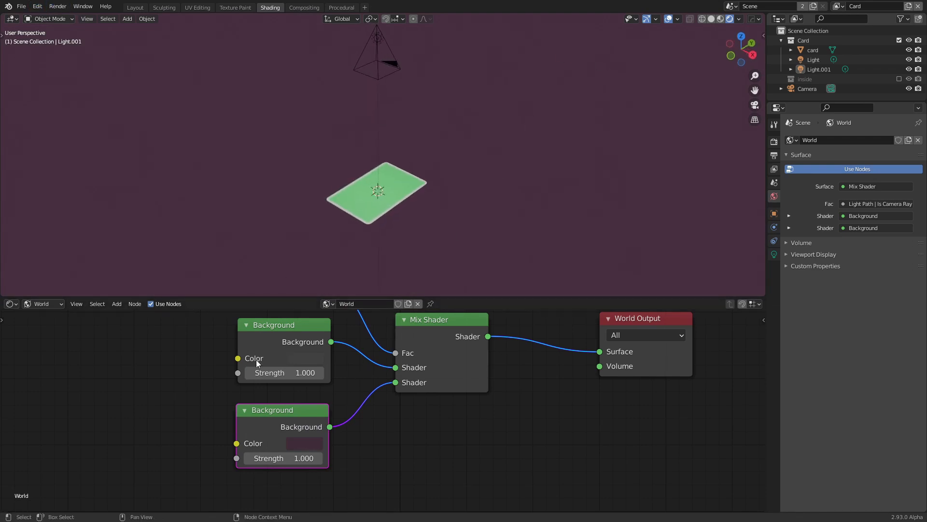
click(711, 19)
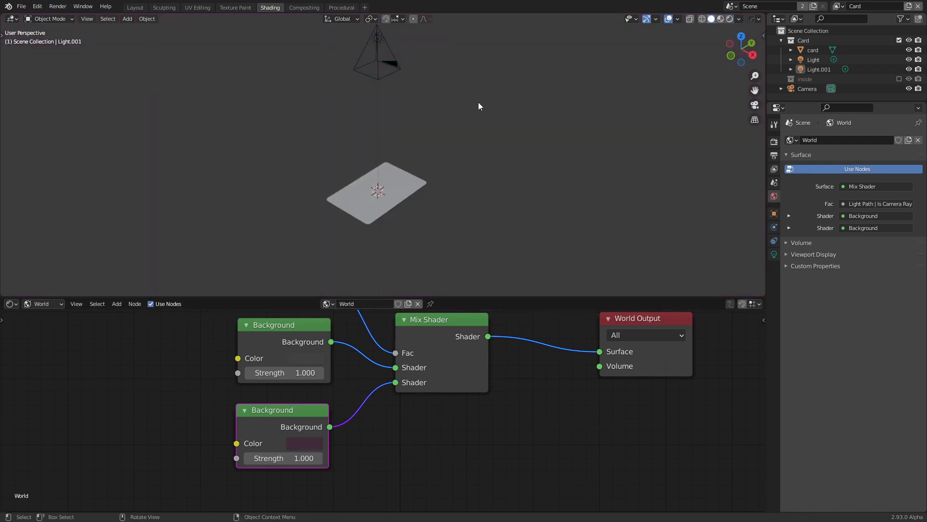
click(720, 20)
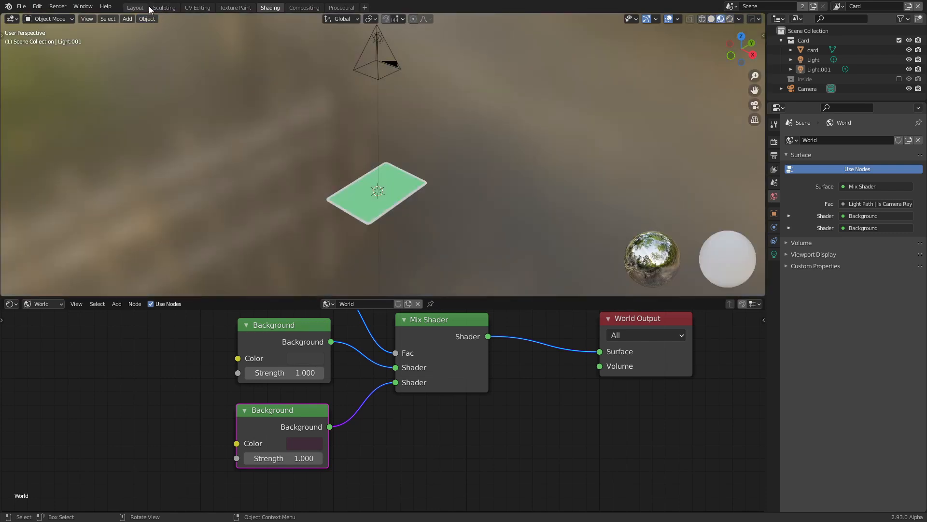
Open the Layout workspace and add an Empty at the world origin
click(137, 7)
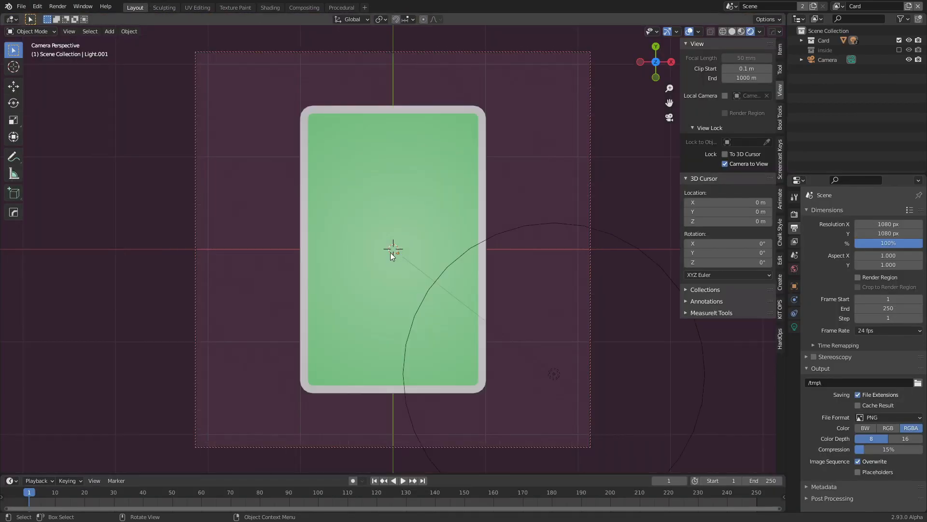
key(shift+a)
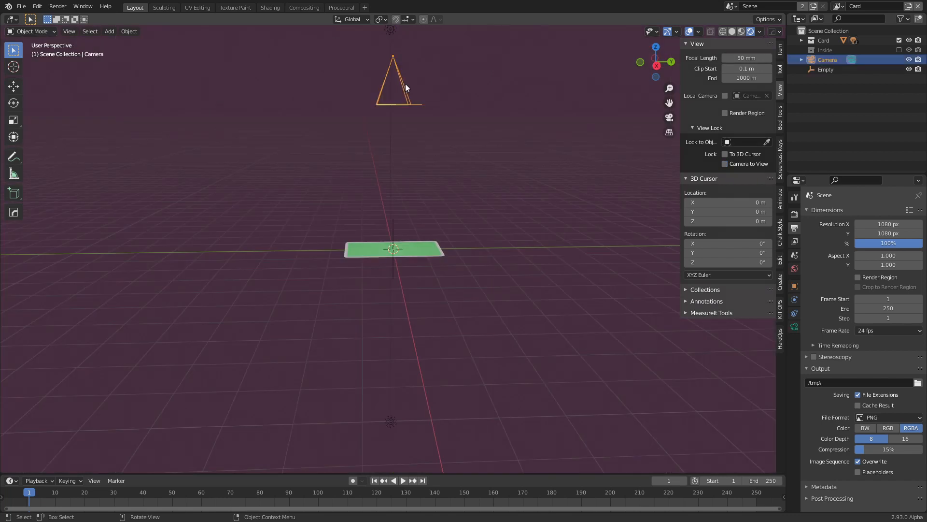
Move the light beneath the card farther down along the Z axis
click(391, 422)
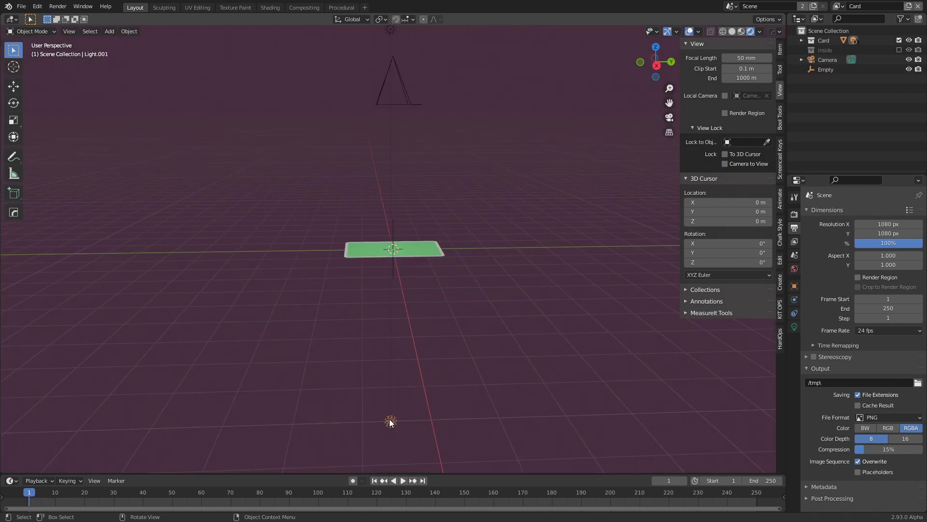
key(g)
key(z)
click(391, 456)
Parent the camera to the Empty at the card's center, using the Object parenting option
click(388, 91)
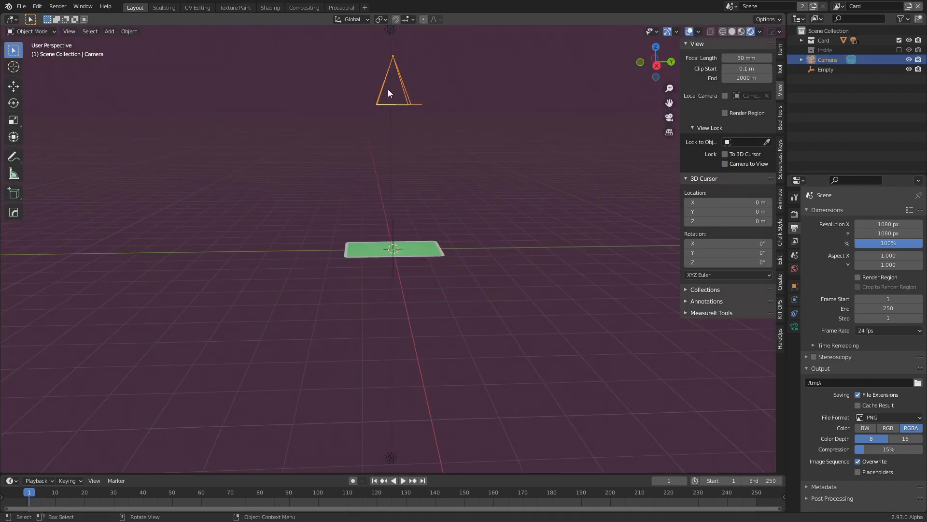
shift+click(393, 230)
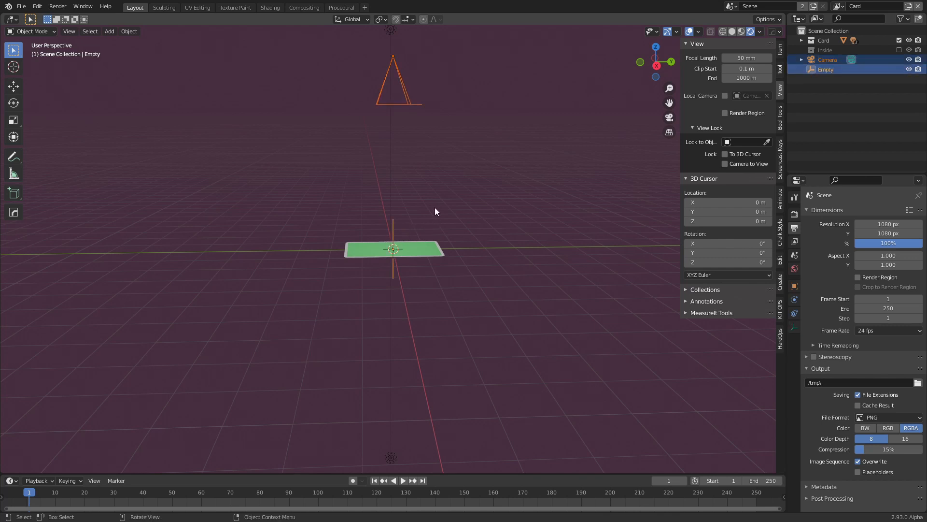
middle_drag(434, 211, 387, 98)
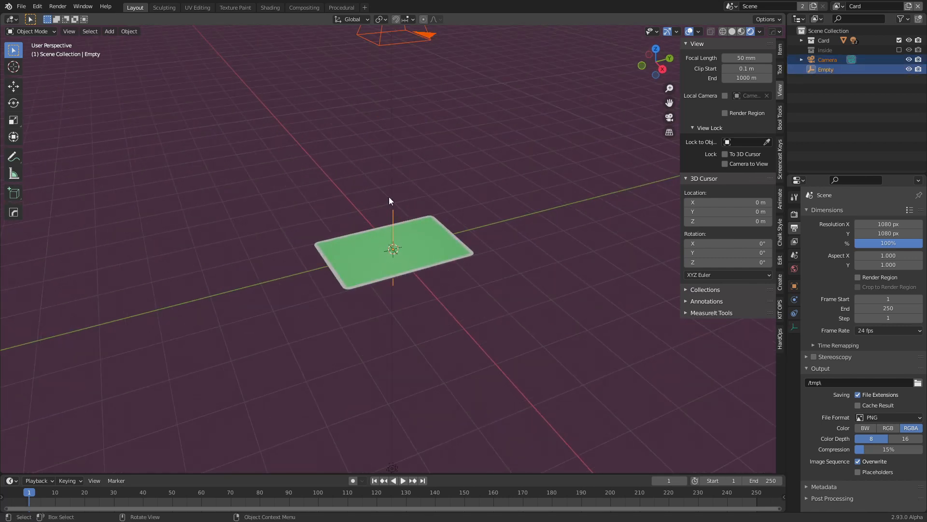
middle_drag(439, 196, 391, 207)
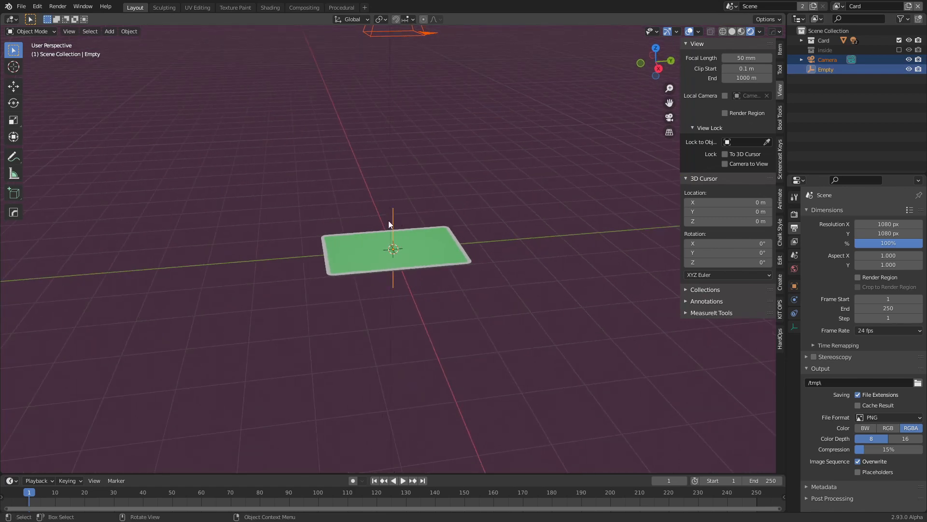
middle_drag(449, 190, 432, 187)
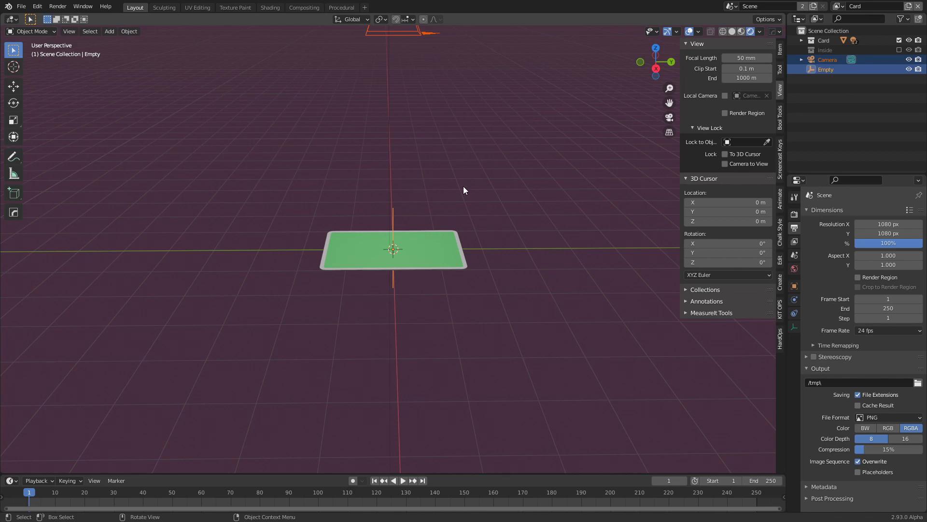
key(ctrl+p)
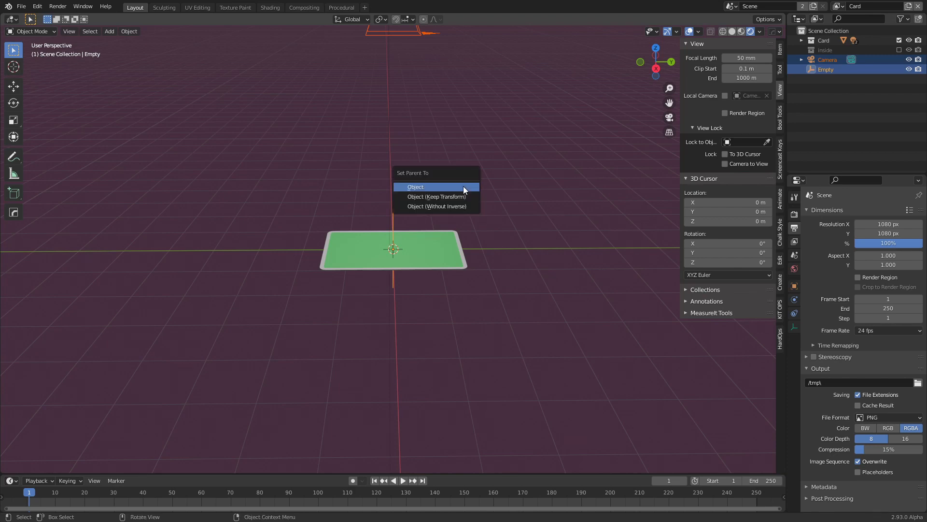
click(464, 189)
Stop the playback and set the animation's end frame to 100
middle_drag(442, 164, 406, 270)
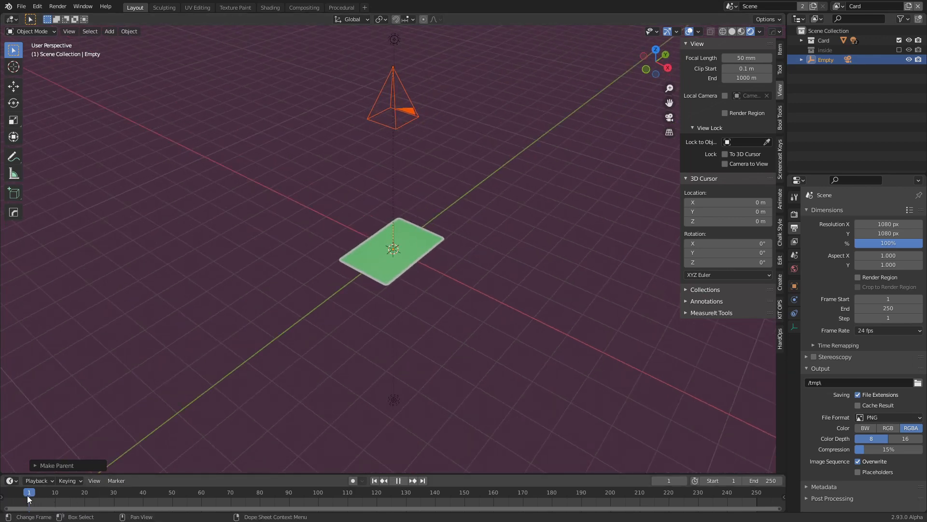
key(Escape)
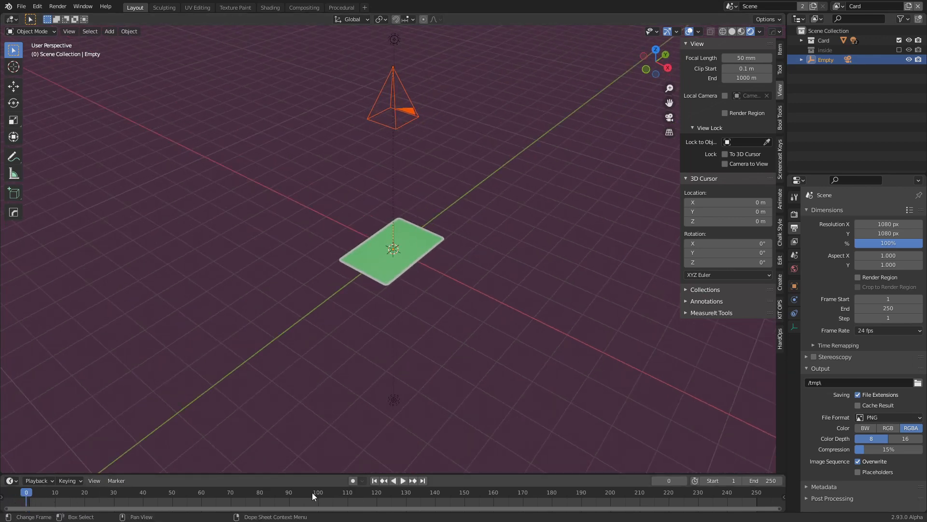
click(765, 483)
text(100)
key(Return)
middle_drag(386, 290, 370, 287)
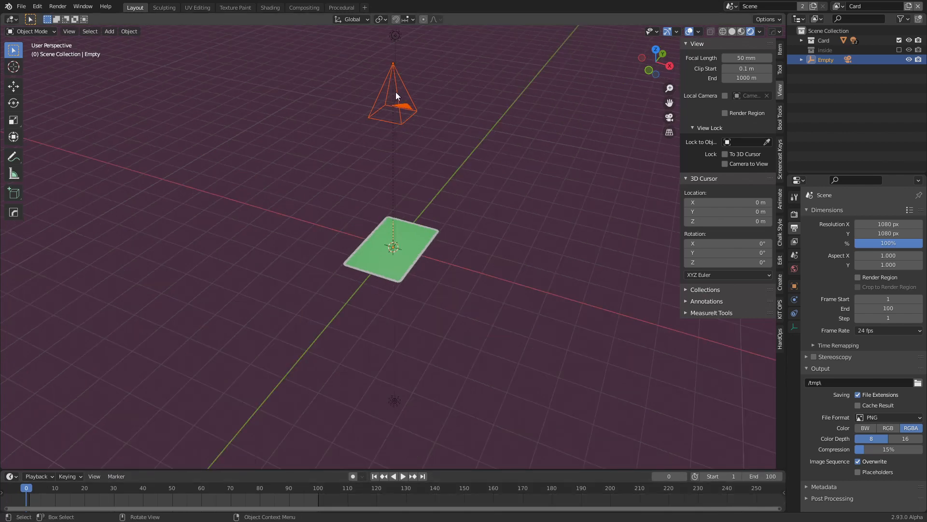
Show the Empty's transform values, test a Y rotation of 15.3° and set it back to 0°
click(780, 49)
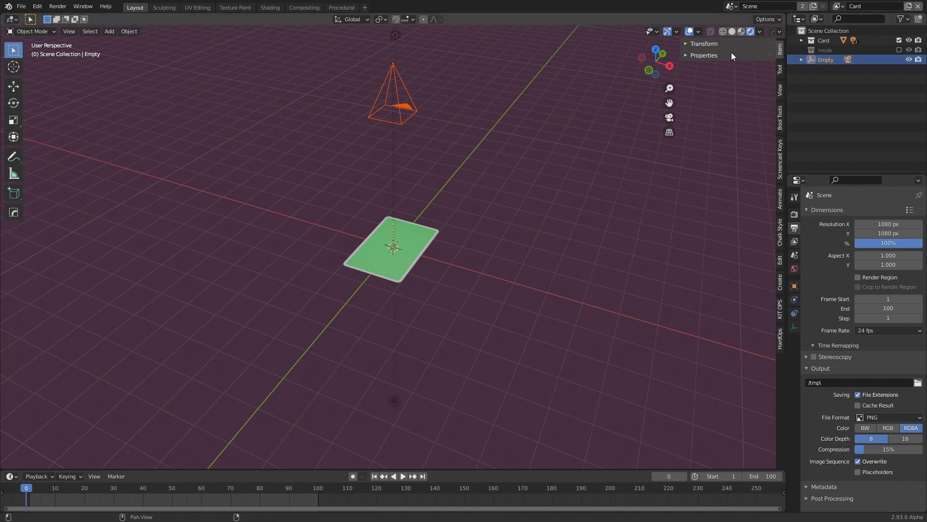
click(695, 44)
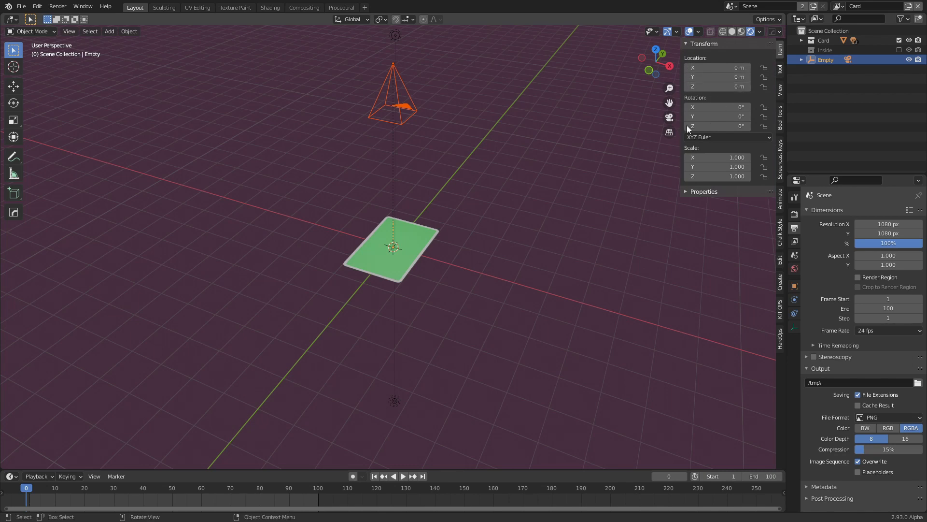
drag(712, 119, 730, 119)
click(713, 117)
text(15.3d)
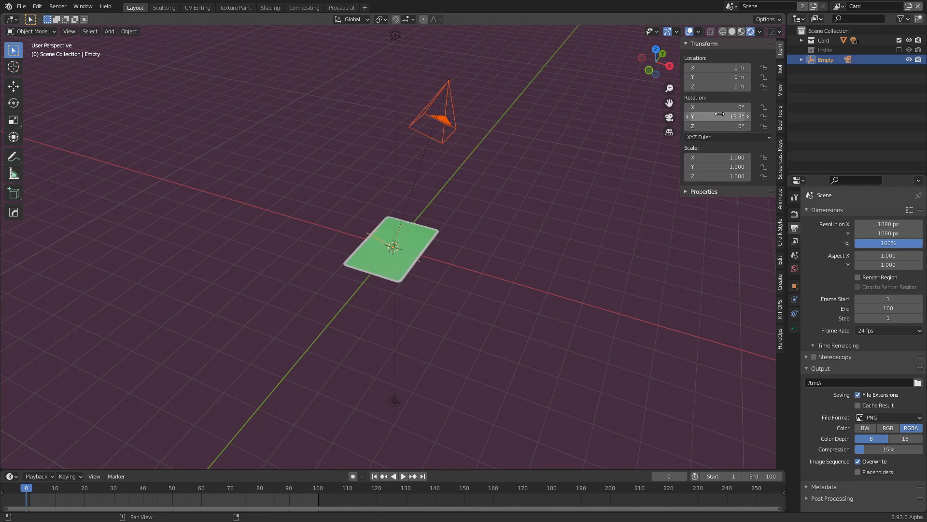
text(0)
key(Return)
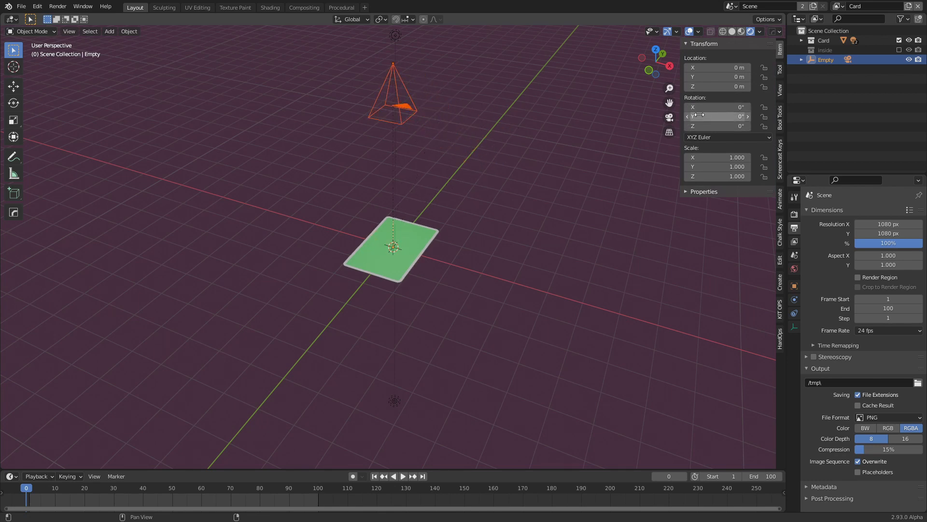
Insert a single keyframe for the Empty's Y rotation of 0° at frame 0
right_click(699, 115)
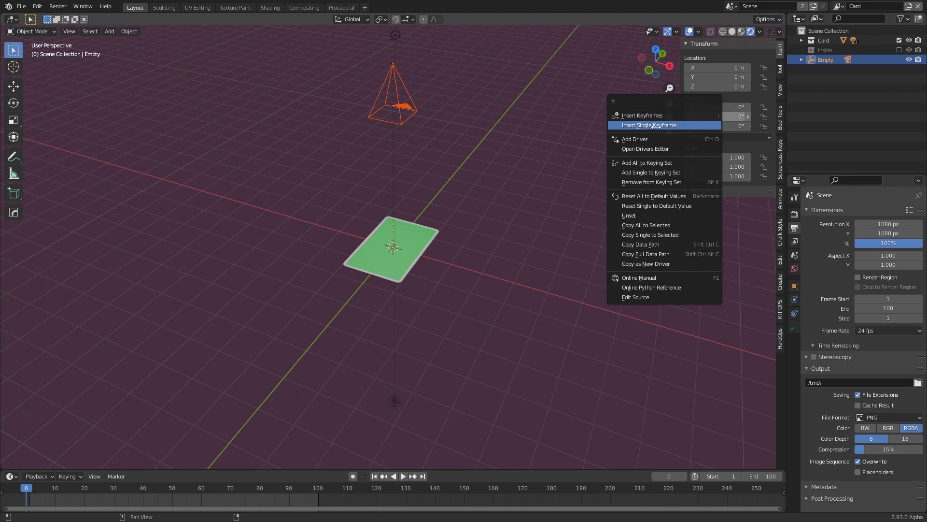
click(671, 125)
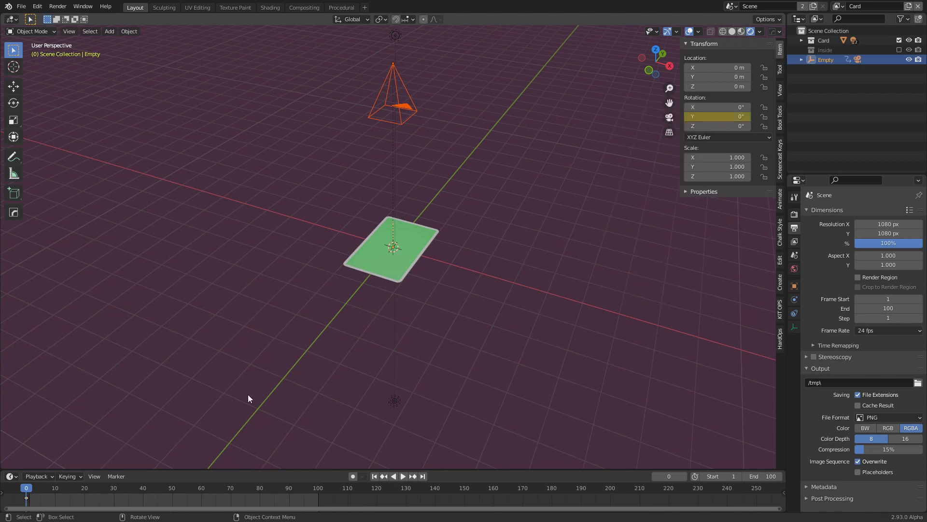
At frame 99, set the Empty's Y rotation to 360° and insert a single keyframe for it
drag(26, 492, 289, 490)
key(space)
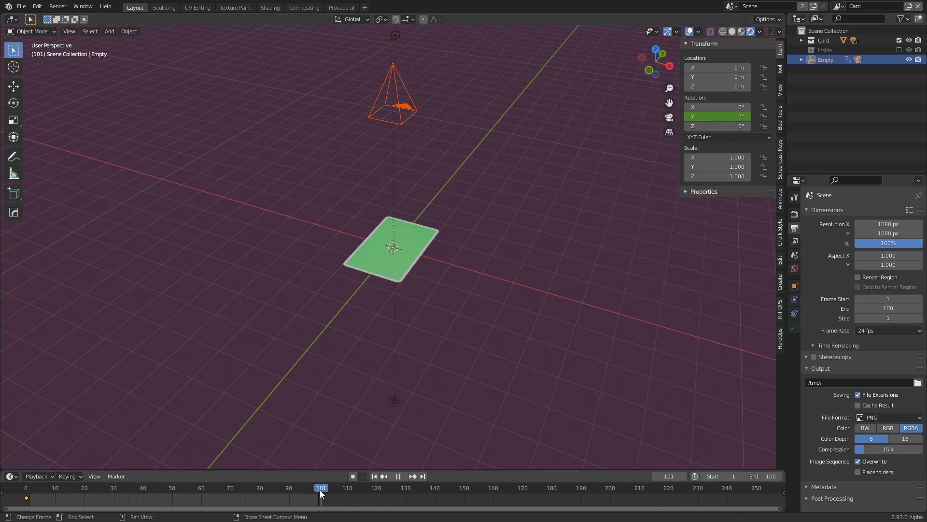
key(space)
click(735, 117)
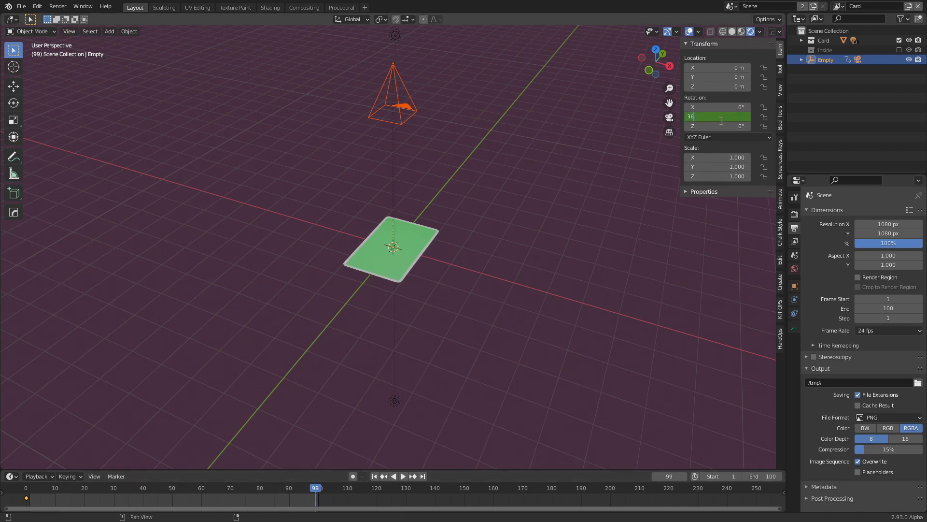
key(Return)
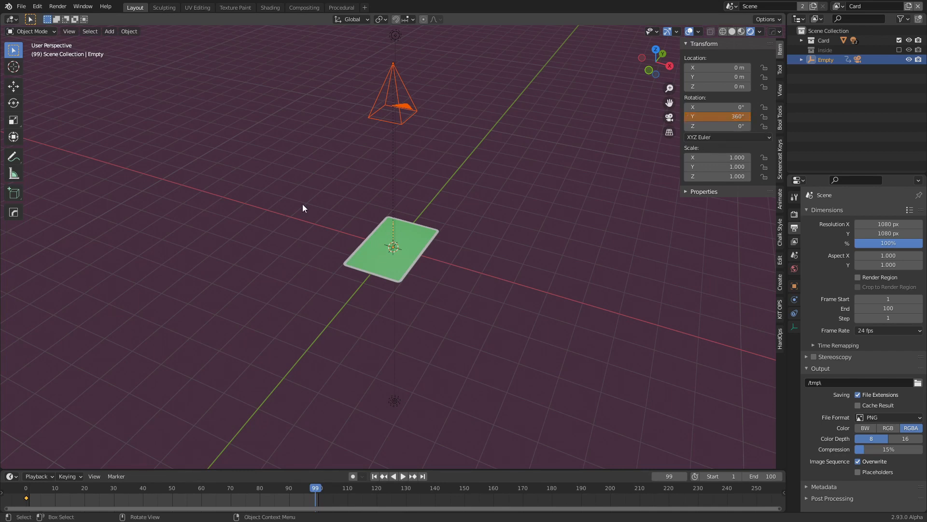
right_click(724, 116)
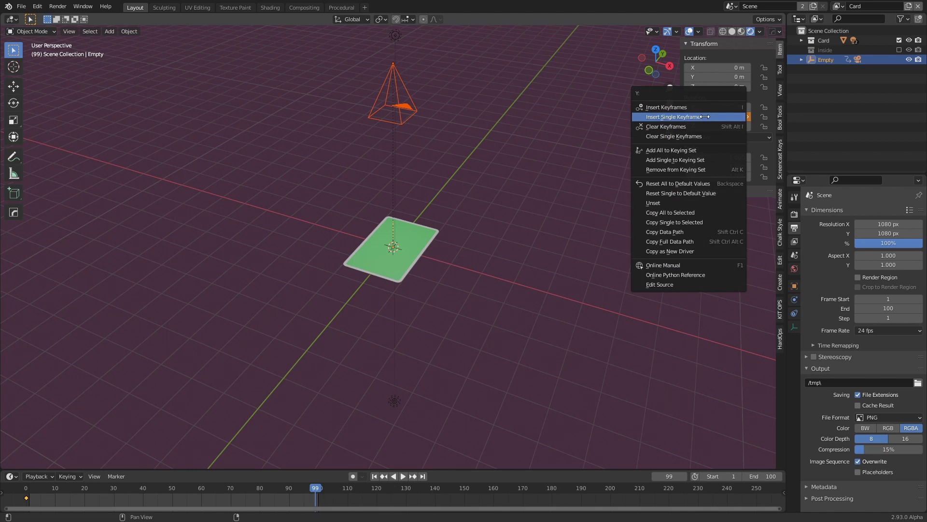
click(705, 116)
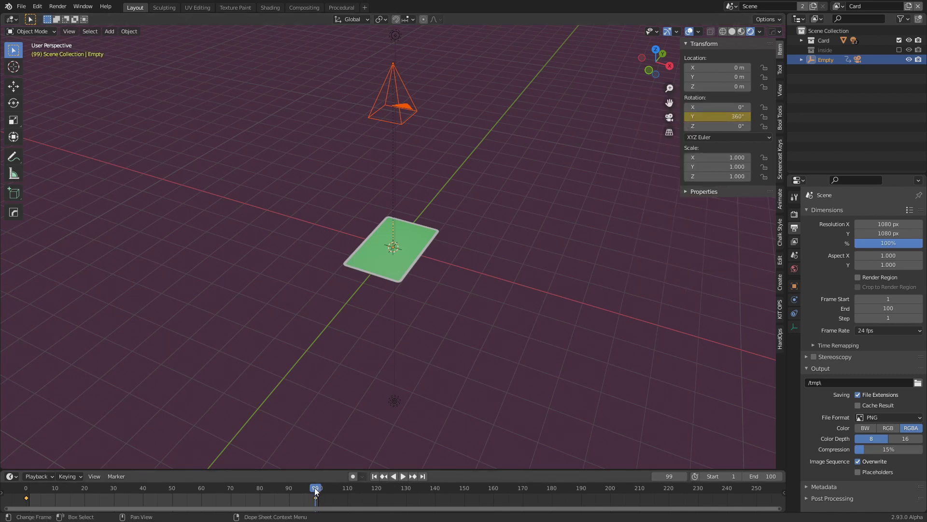
Shift both rotation keyframes to frames 1 and 100, and play the camera's orbit around the card
drag(315, 500, 319, 499)
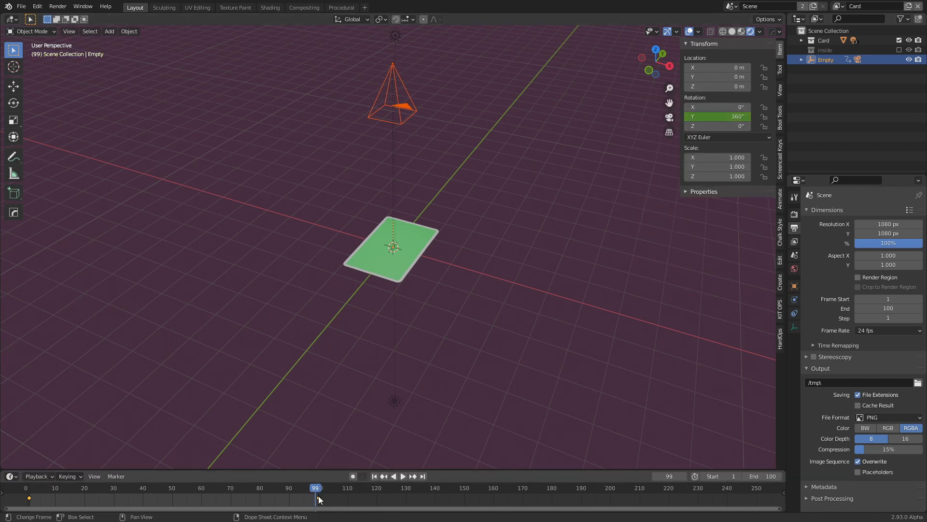
key(space)
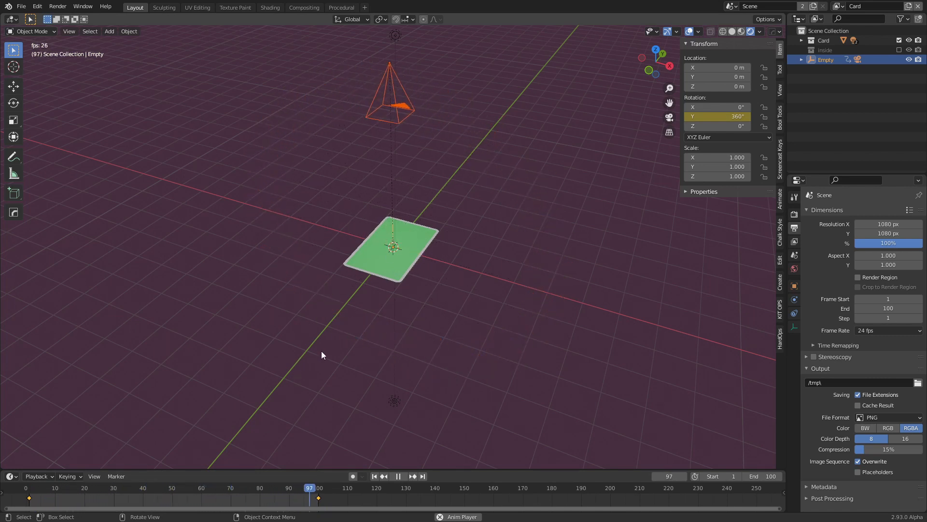
key(space)
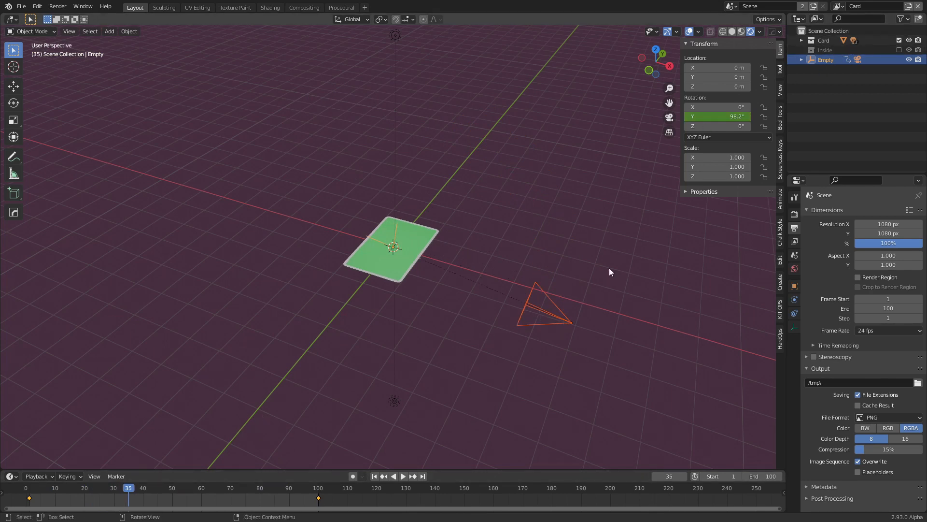
Set the keyframes' interpolation mode to Linear and play the animation from the start
right_click(152, 501)
mouse_move(136, 444)
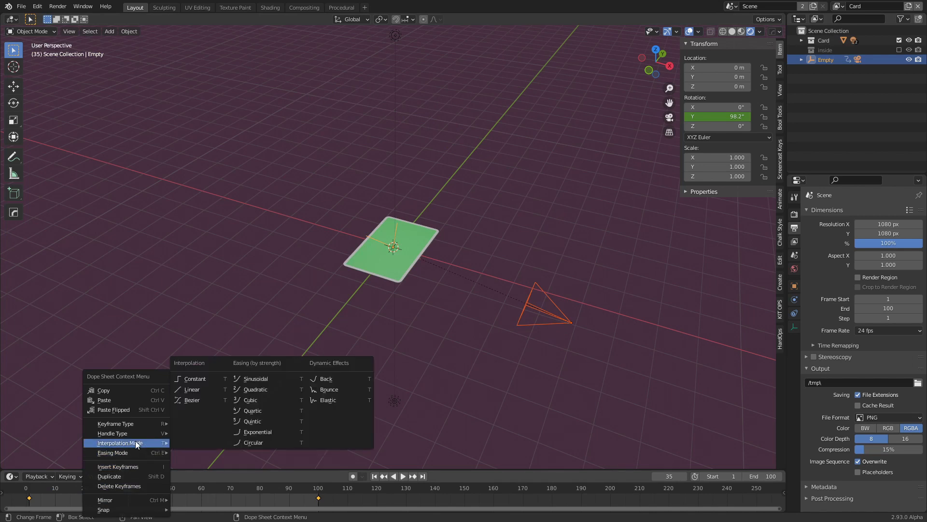
click(195, 391)
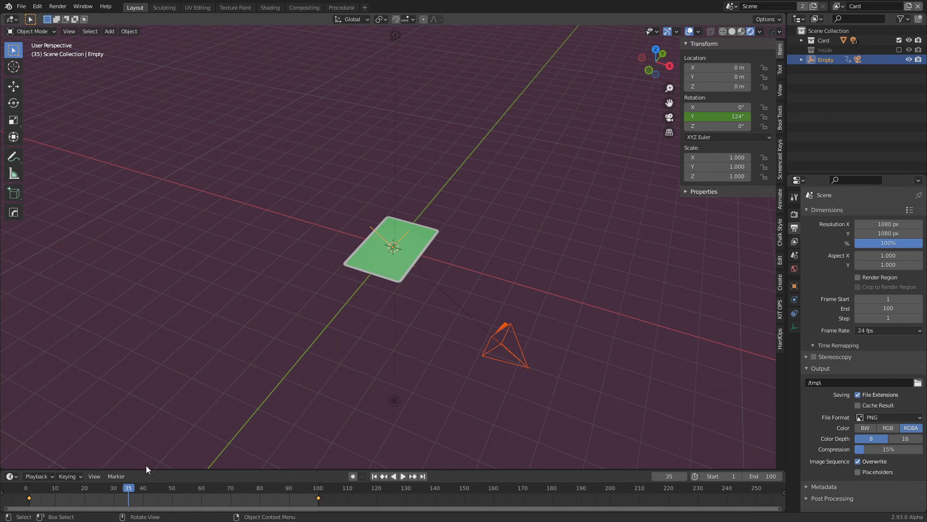
drag(129, 491, 29, 491)
key(space)
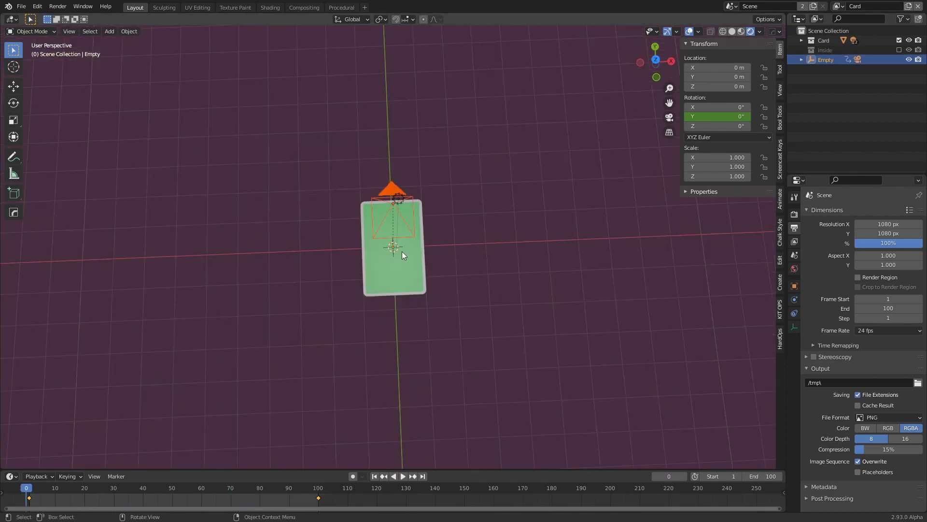
Switch to the Inside view layer and expand the inside collection in the outliner
click(402, 251)
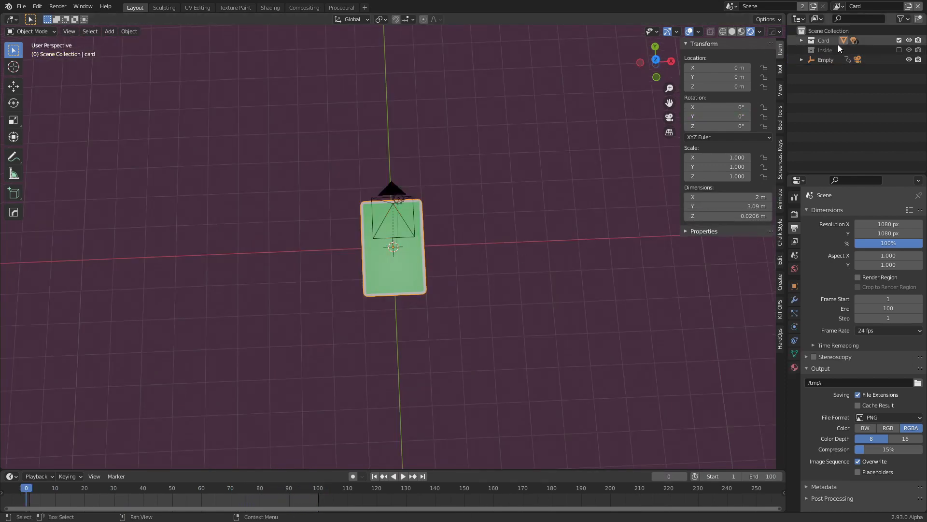
click(840, 5)
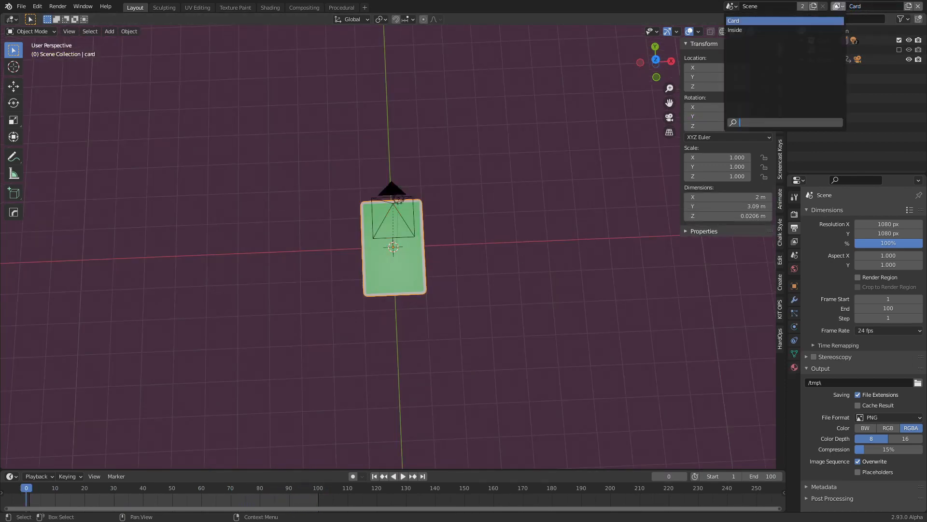
click(752, 30)
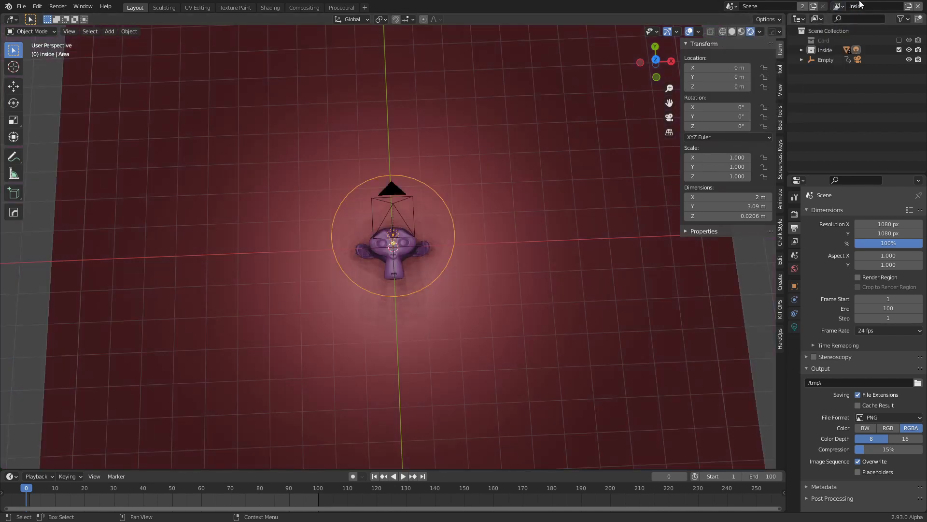
click(802, 50)
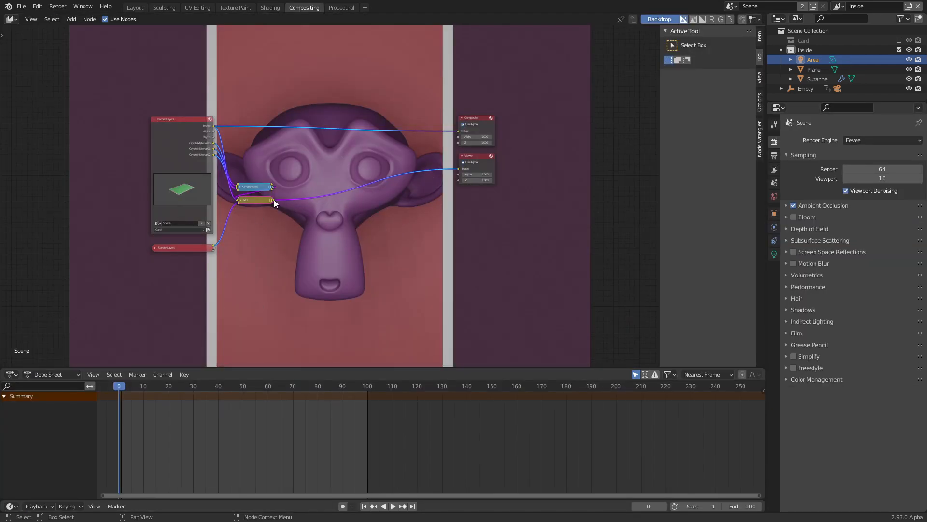
In the Compositing workspace, connect the Mix node's output to the Composite node's Image input and render frame 4
drag(273, 200, 280, 199)
drag(314, 165, 450, 172)
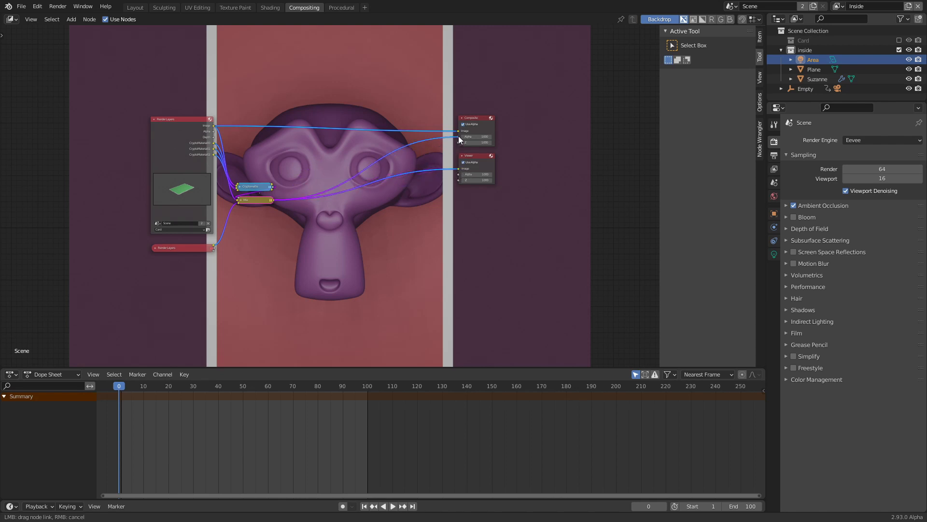
drag(460, 133, 465, 133)
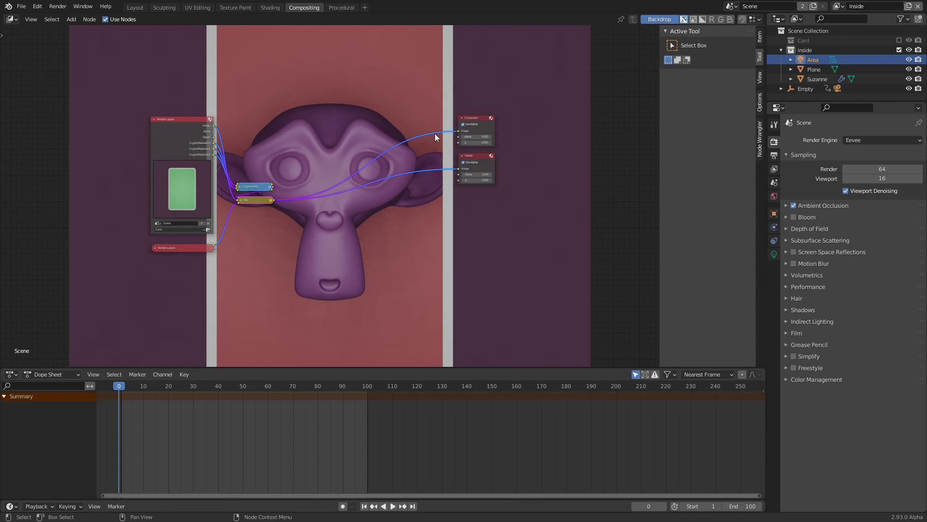
key(space)
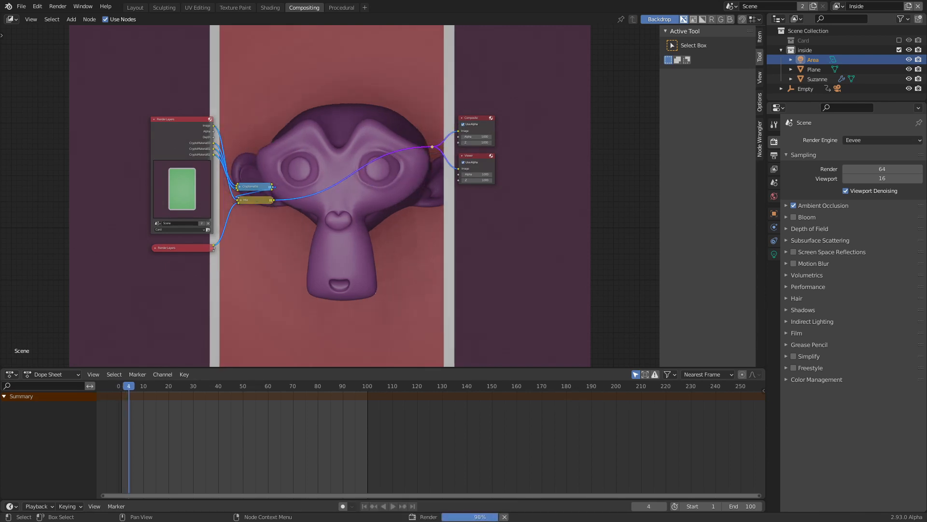